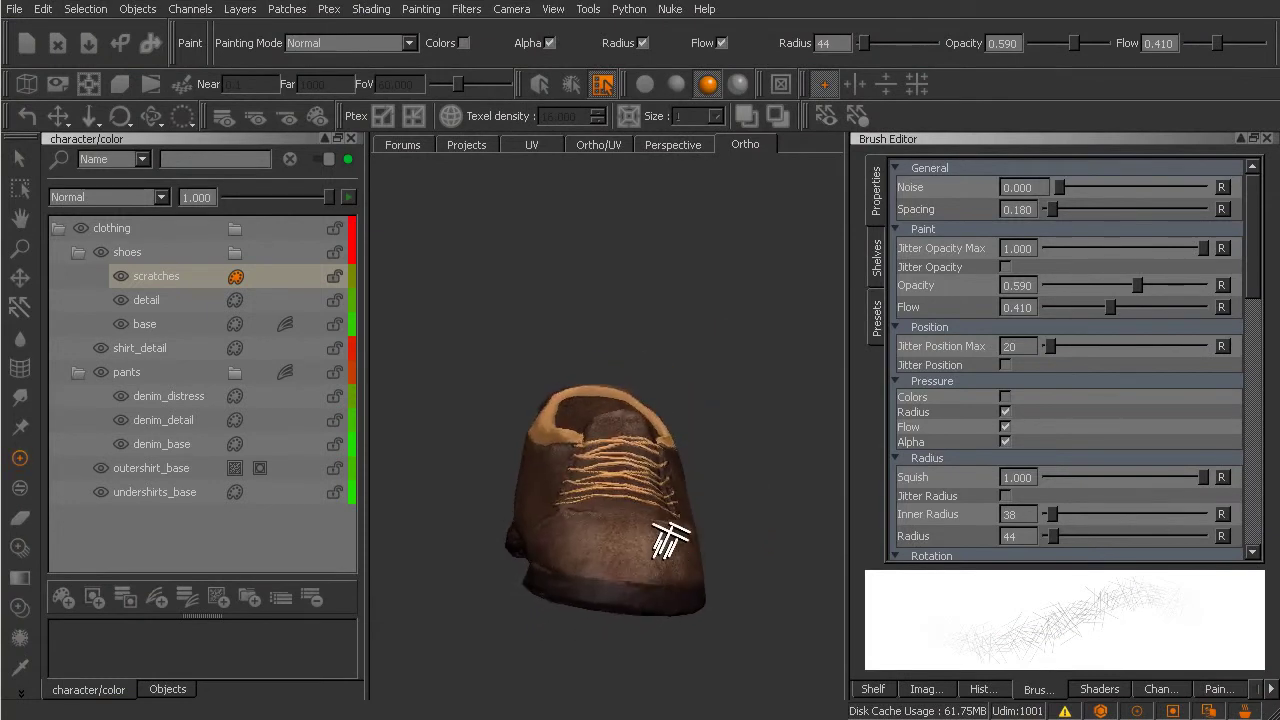
Select the shoe's faces in the viewport and hide everything unselected to isolate it.
key("s")
left_click_drag(730, 376, 531, 630)
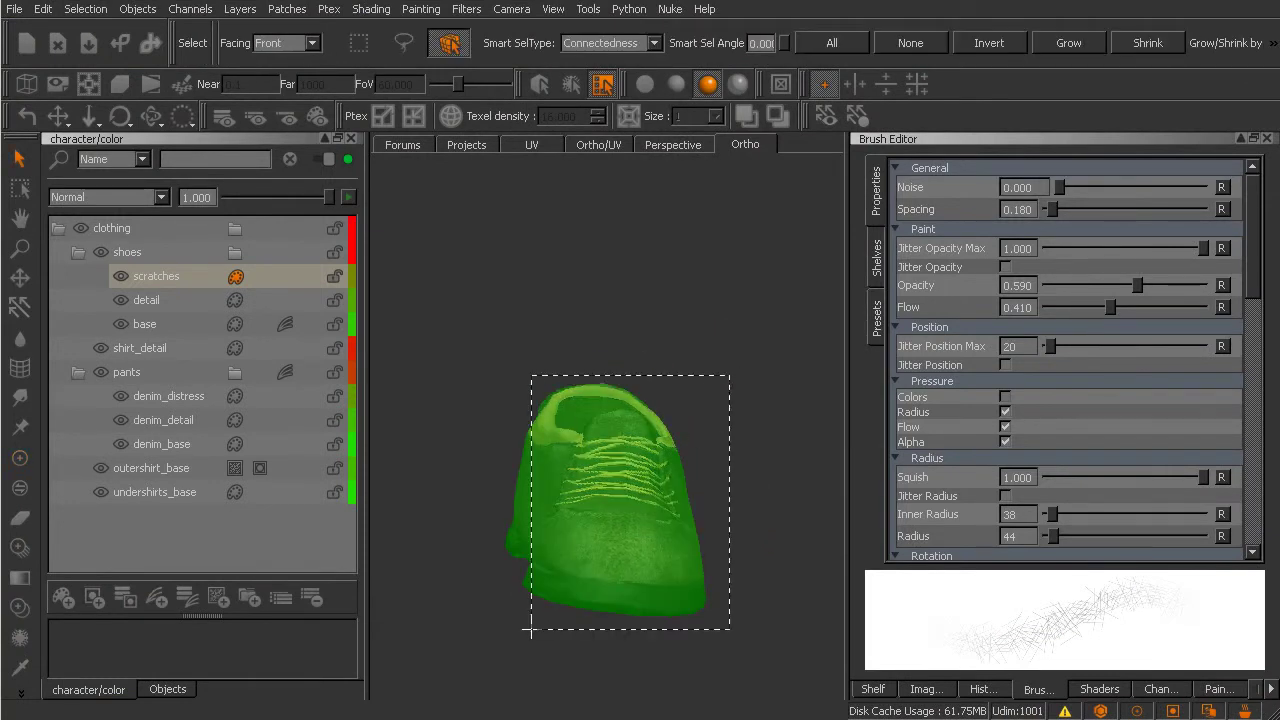
key("p")
right_click(598, 468)
mouse_move(690, 549)
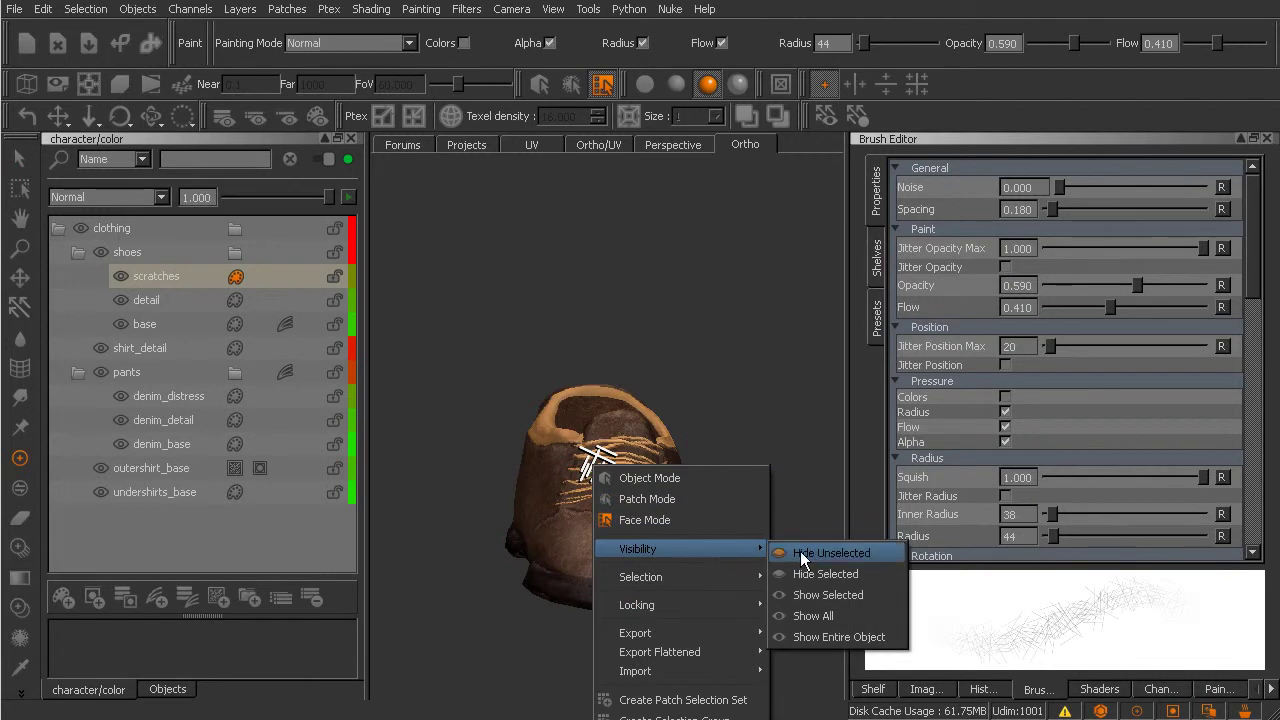
left_click(818, 553)
left_click_drag(622, 548, 657, 583, "alt")
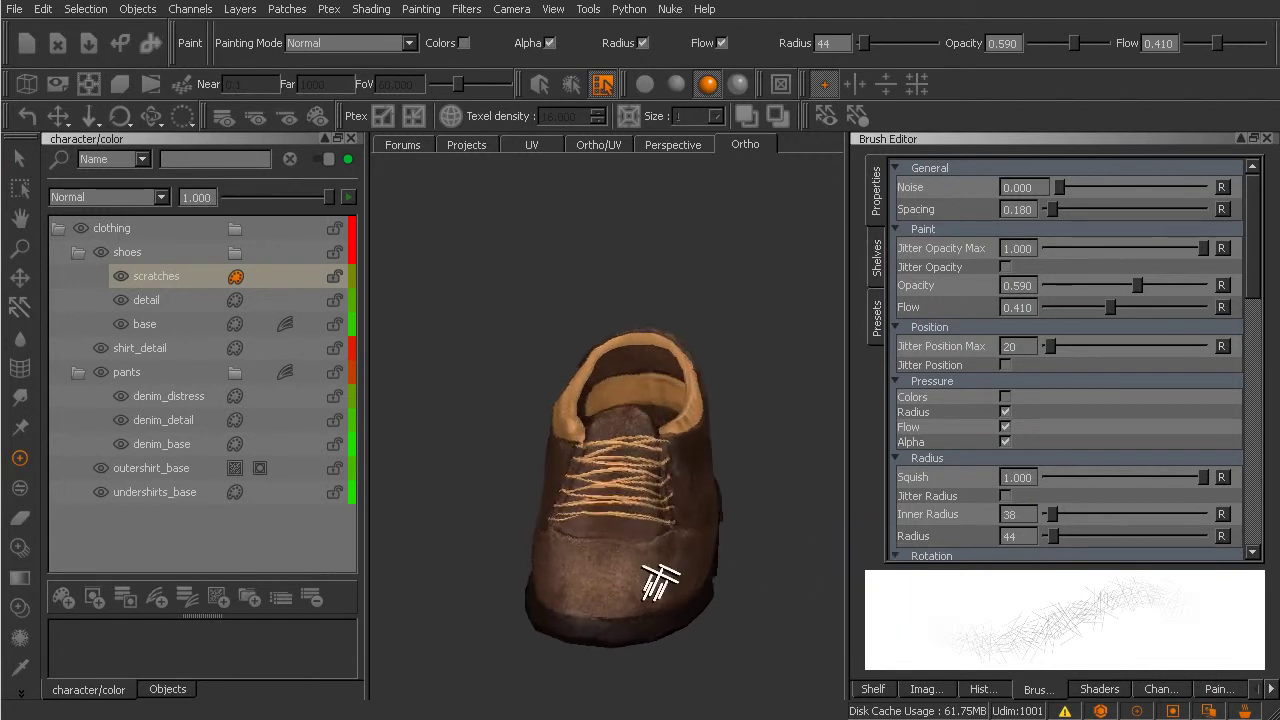
right_click_drag(657, 583, 718, 560, "alt")
middle_click_drag(718, 562, 638, 549)
left_click_drag(638, 549, 639, 555, "alt")
Choose the default brush from the basic brushes and make its flow respond to pressure.
key("k")
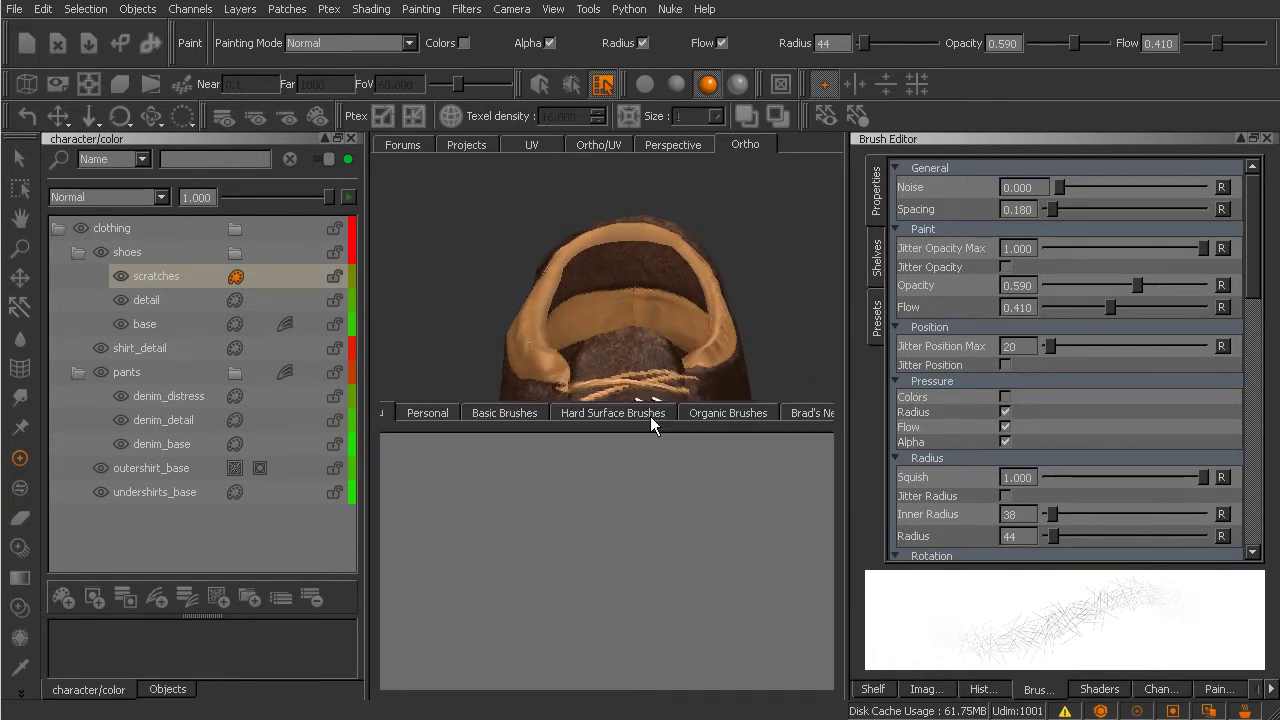
left_click(503, 413)
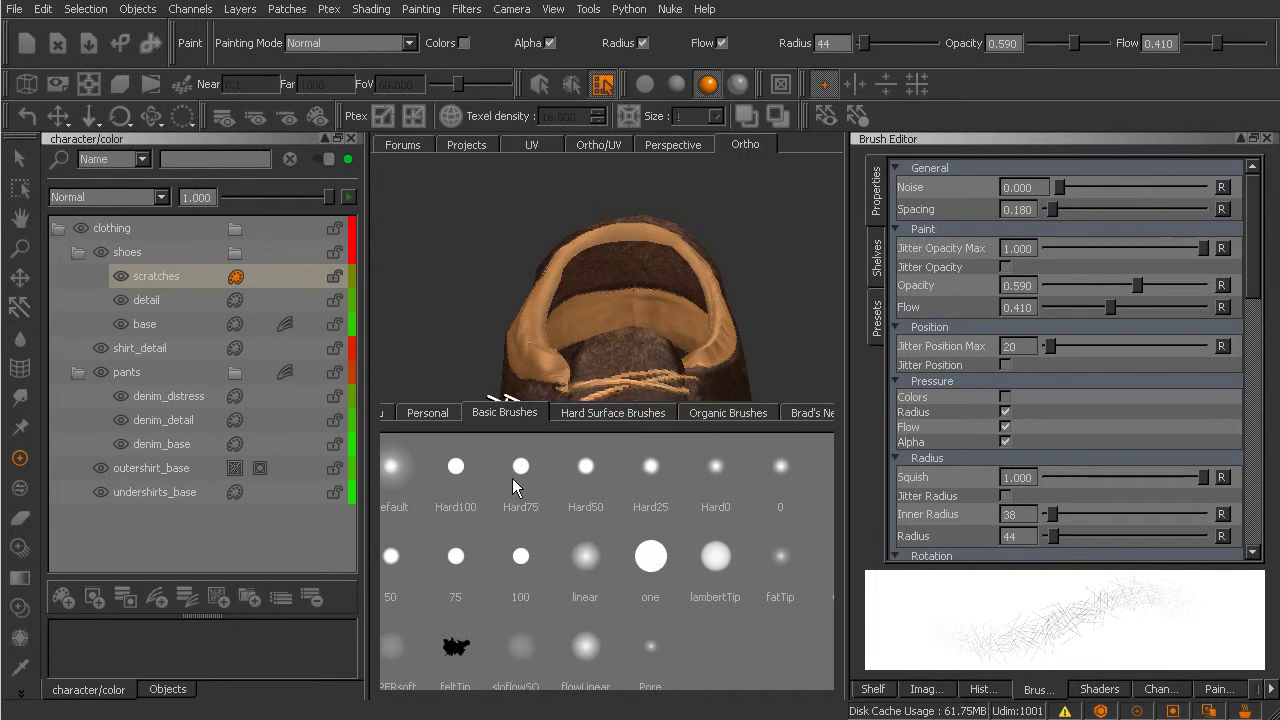
left_click(398, 472)
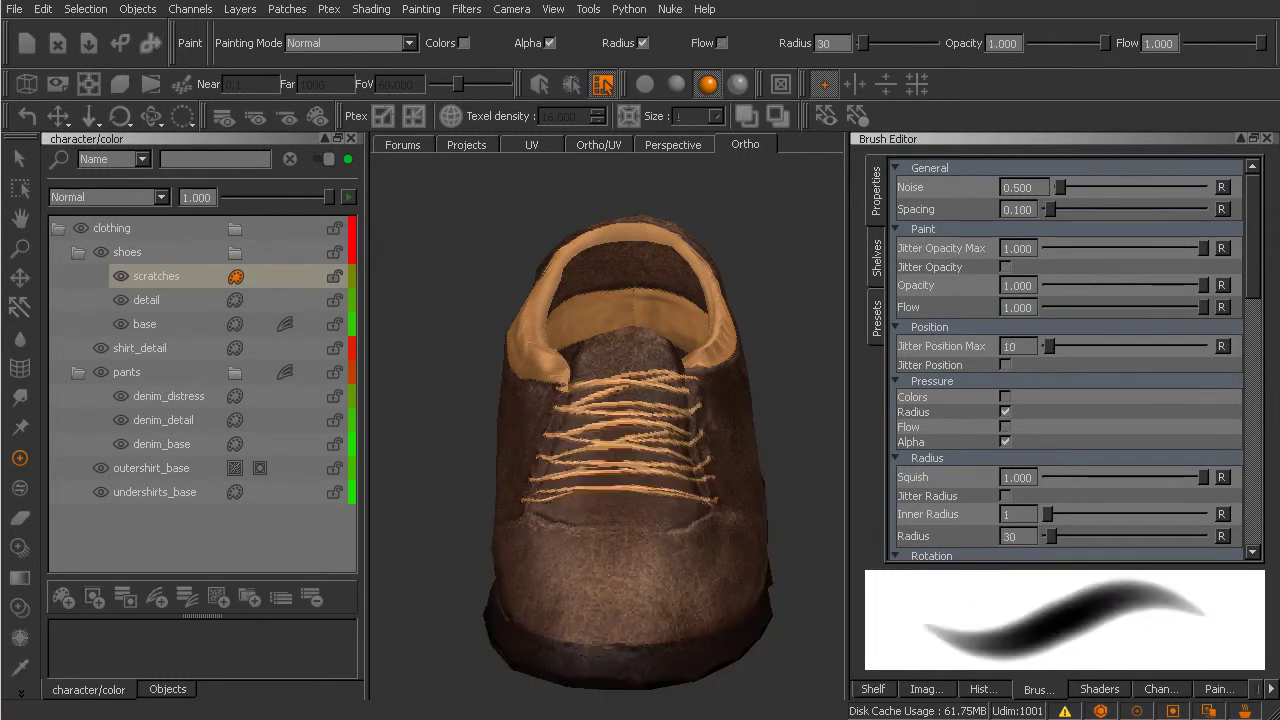
mouse_move(758, 523)
left_mouse_down("alt")
mouse_move(740, 551)
mouse_move(736, 518)
left_mouse_up("alt")
left_click(1005, 427)
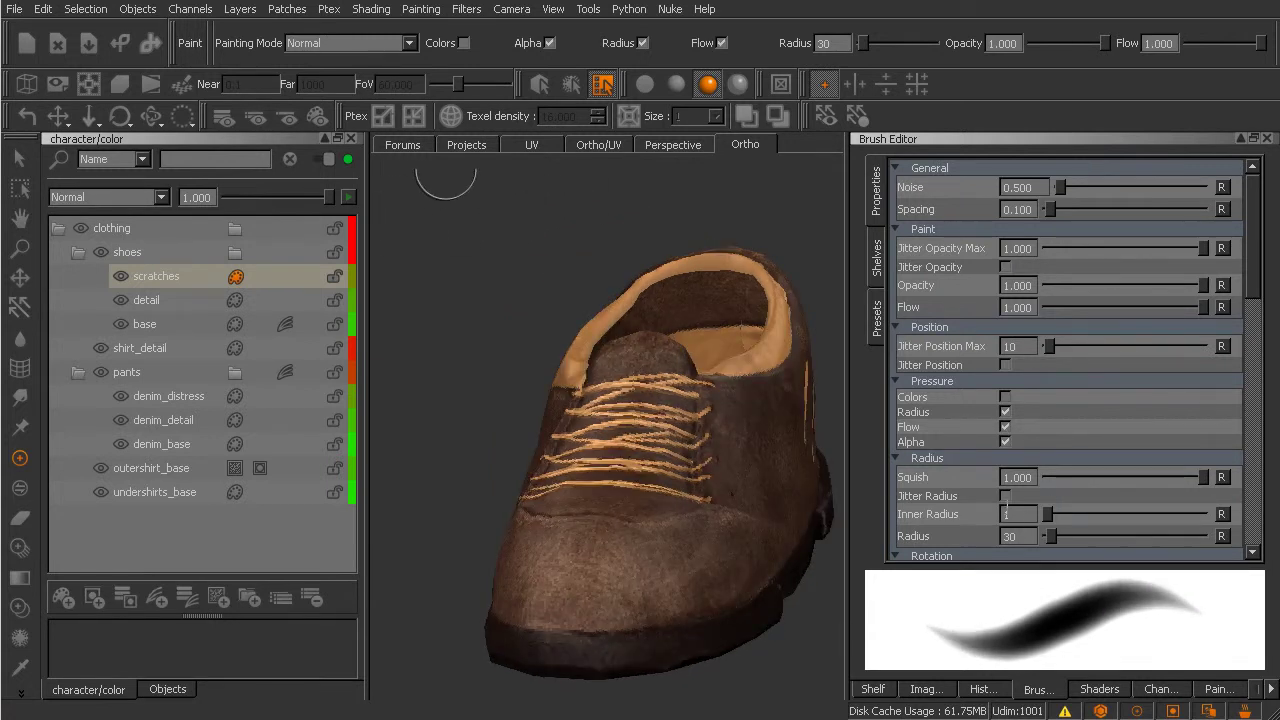
Add a paint layer named AO directly above the base layer in the shoes group.
right_click_drag(762, 543, 711, 571, "alt")
mouse_move(711, 571)
middle_mouse_down("alt")
mouse_move(689, 526)
mouse_move(674, 531)
middle_mouse_up("alt")
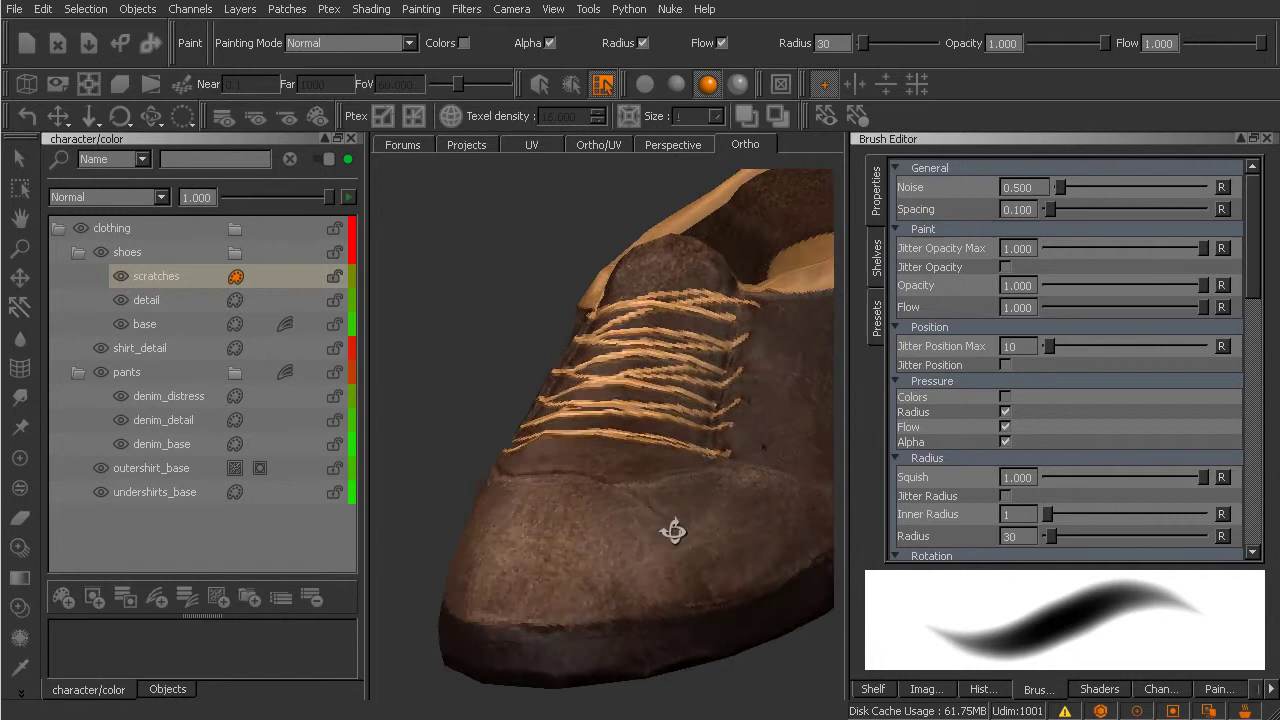
right_click_drag(669, 533, 714, 566)
left_click_drag(714, 566, 692, 548, "alt")
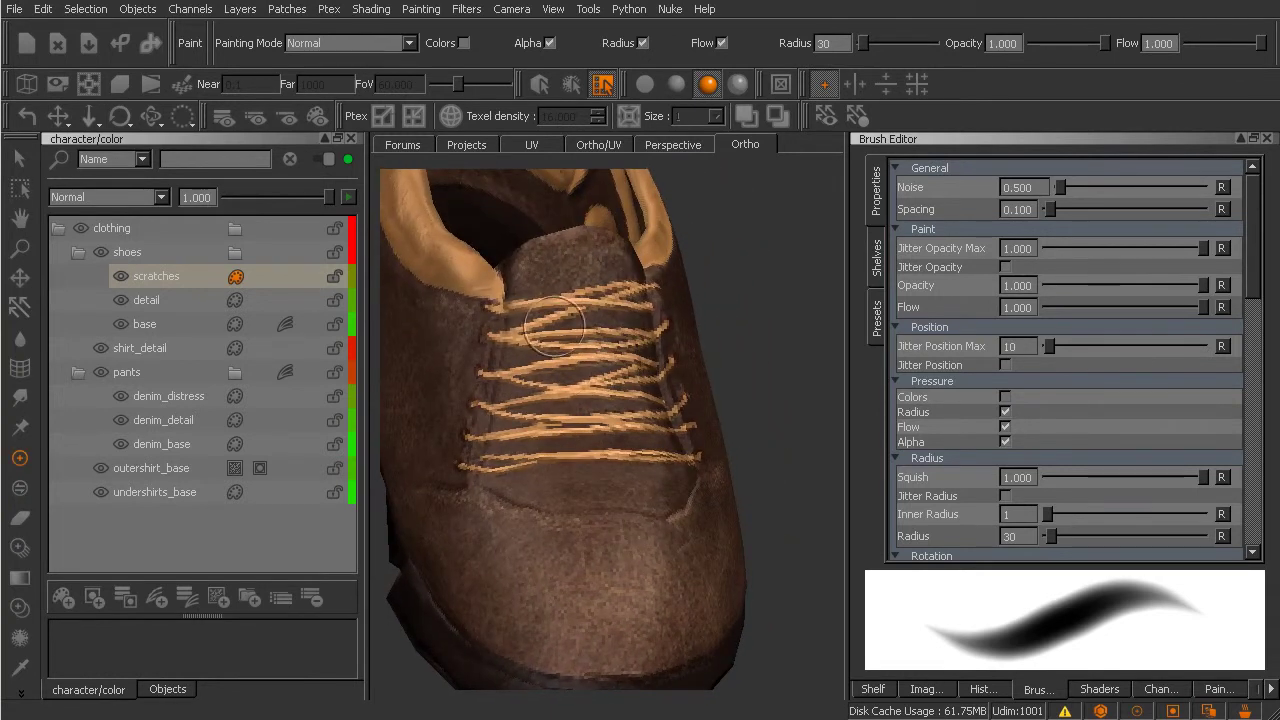
middle_click_drag(666, 508, 696, 543, "alt")
left_click_drag(696, 543, 640, 560, "alt")
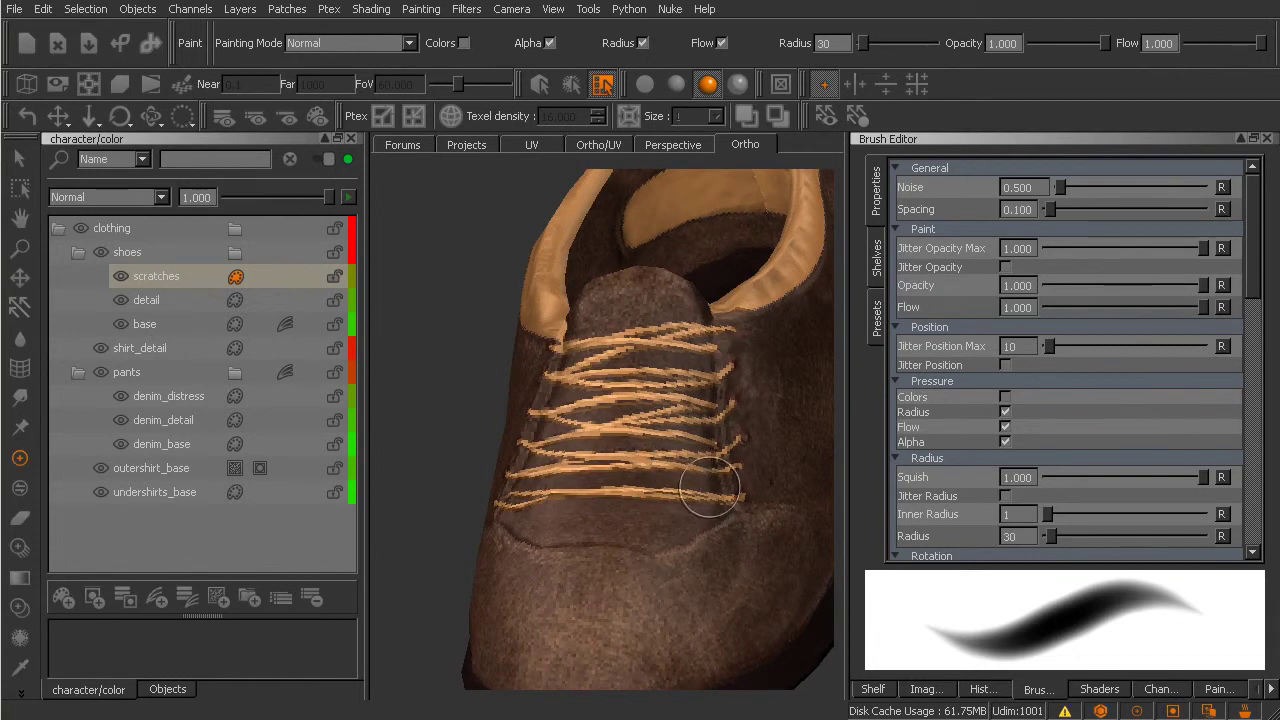
left_click(187, 323)
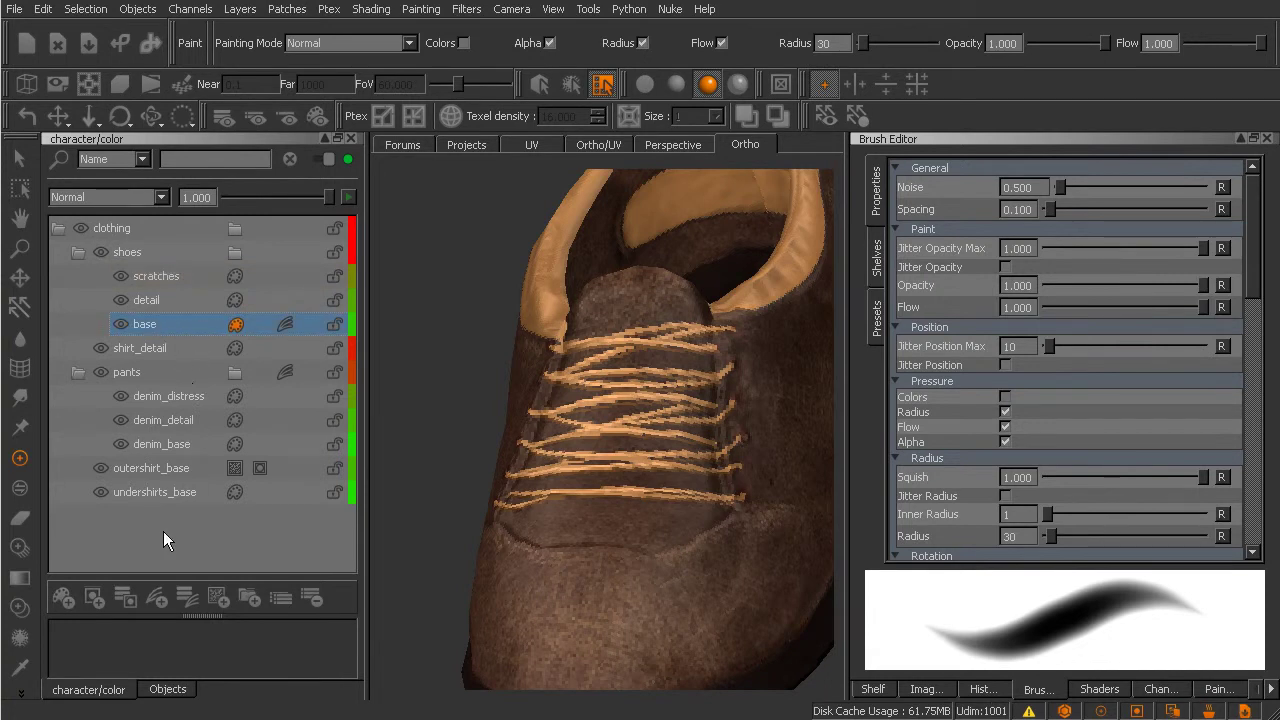
left_click(66, 597)
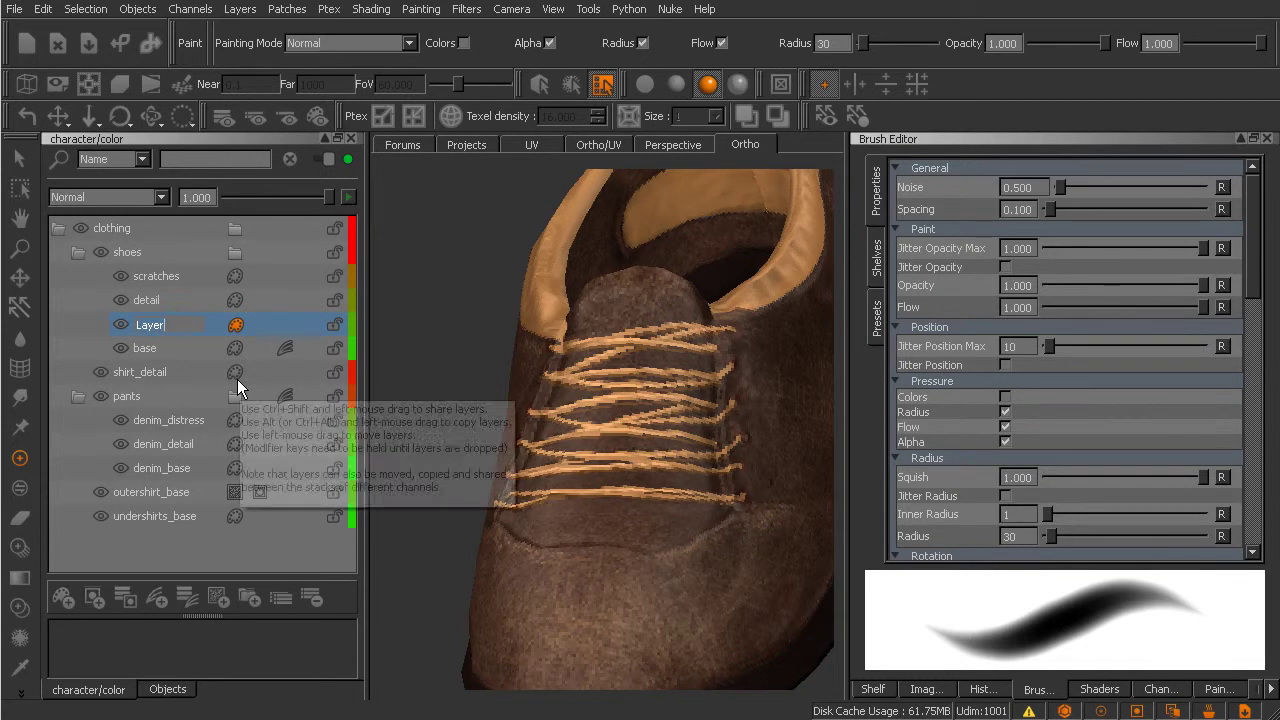
type("AO")
key("Return")
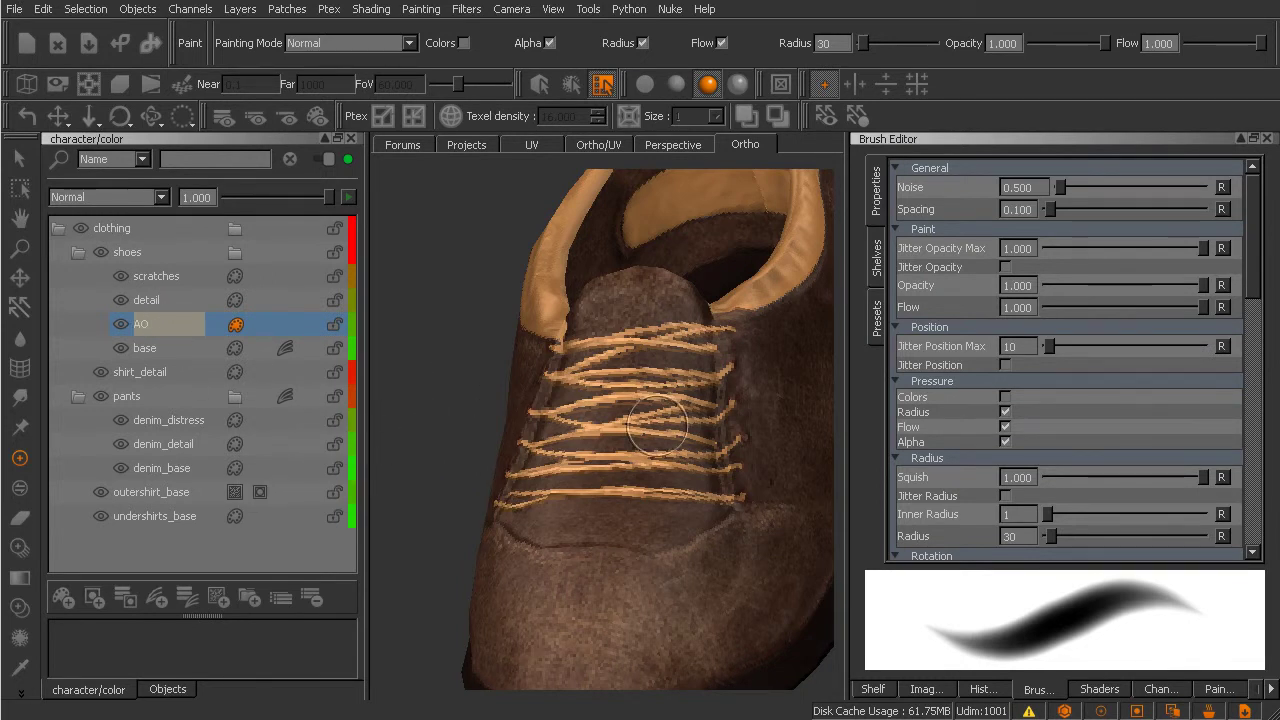
Sample a dark brown from the shoe's sole as the paint colour and return to painting.
middle_click_drag(657, 425, 631, 541)
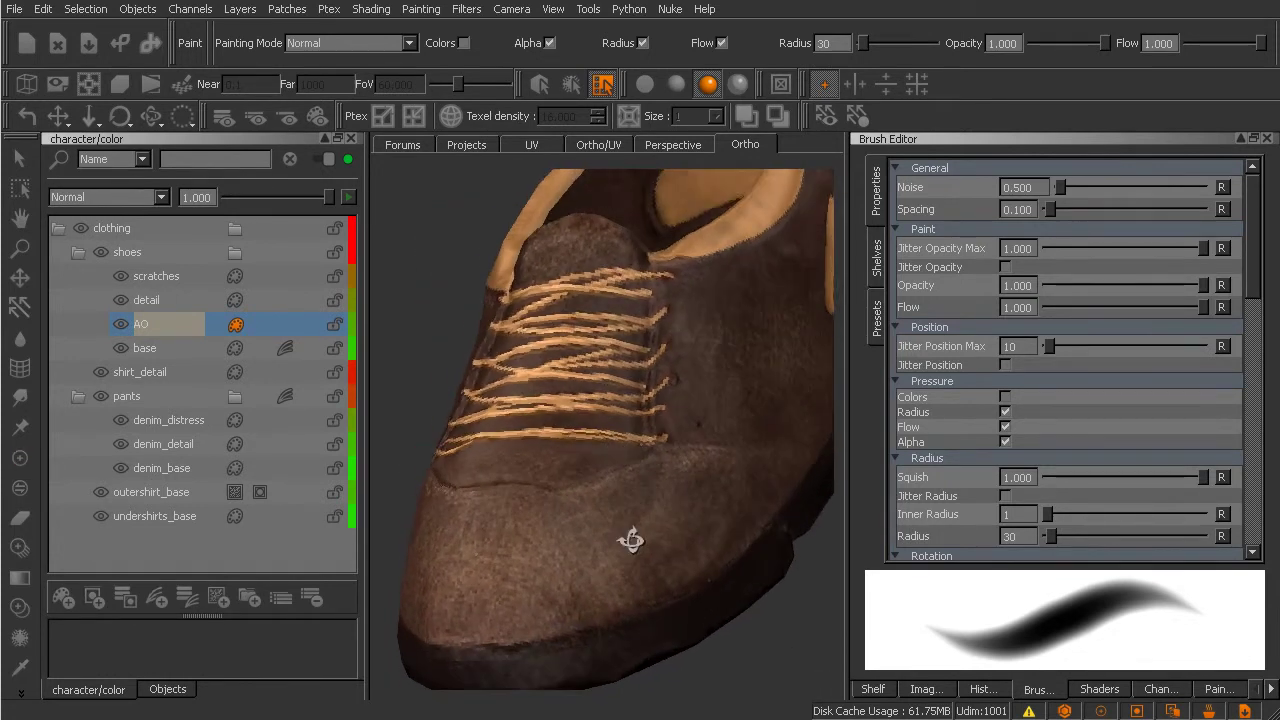
left_click_drag(631, 540, 634, 522, "alt")
key("c")
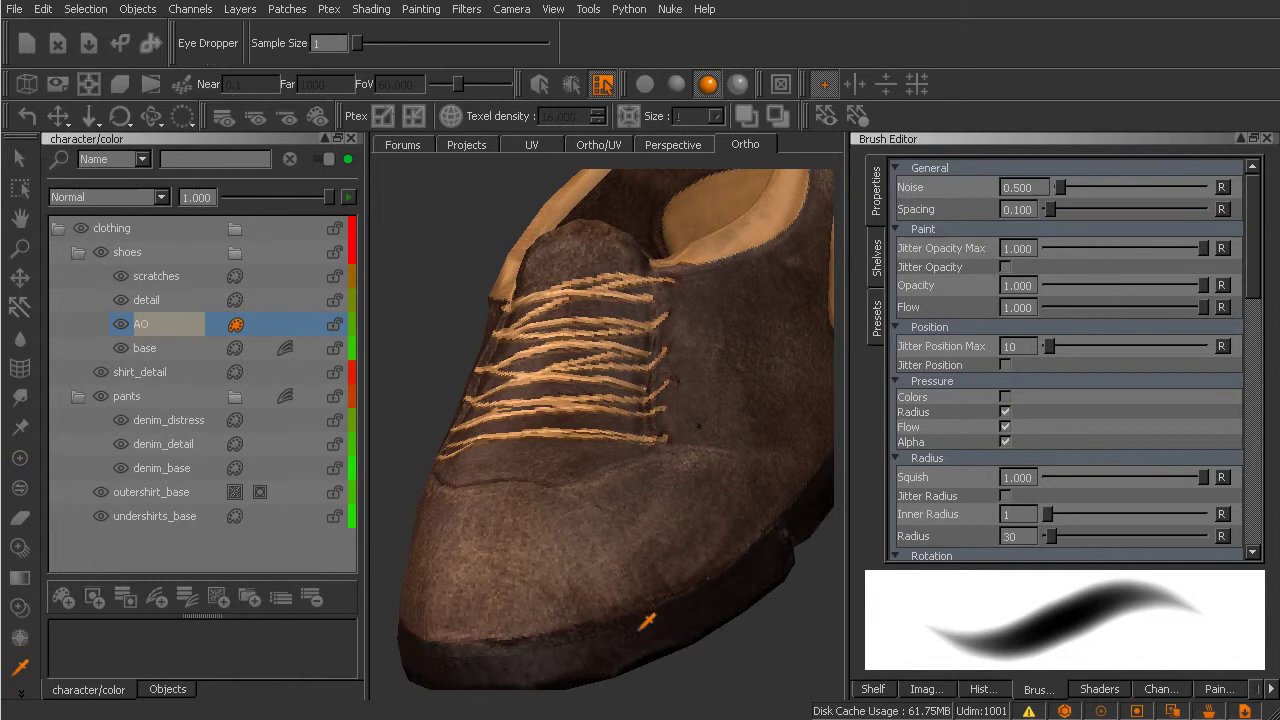
key("p")
mouse_move(629, 429)
middle_mouse_down()
mouse_move(663, 514)
mouse_move(660, 480)
middle_mouse_up()
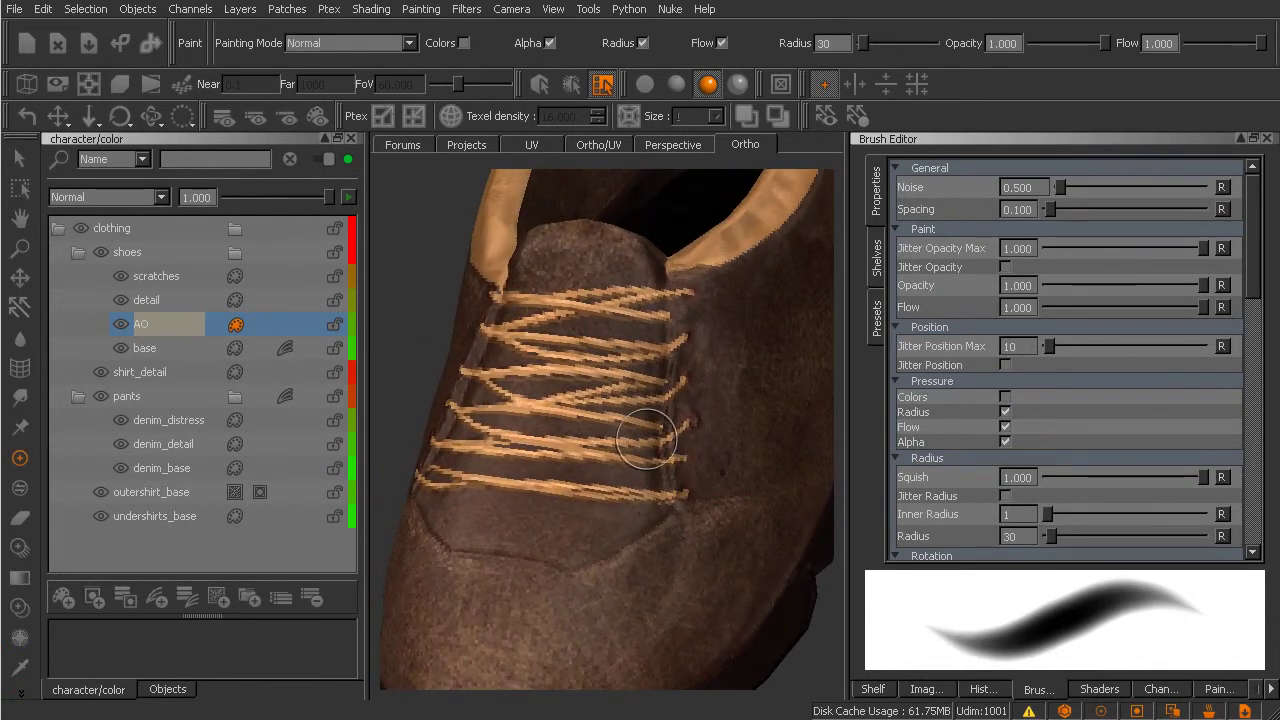
key("b")
key("p")
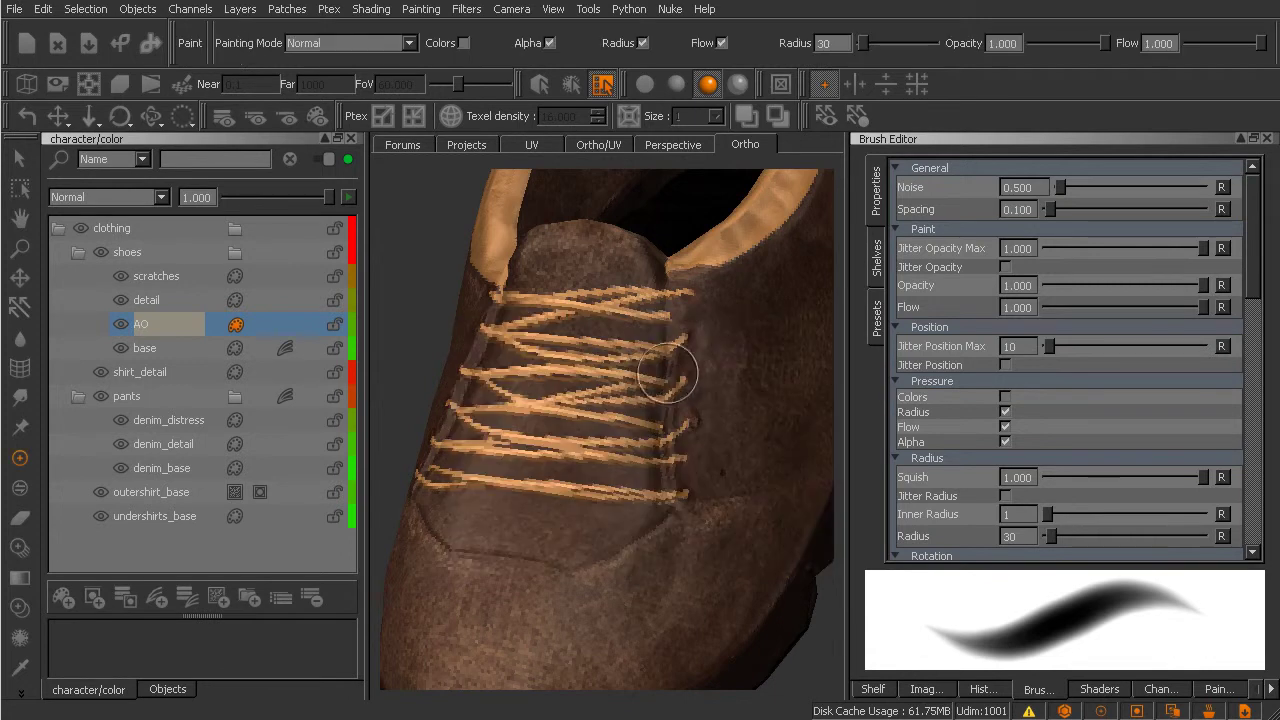
Give the Eraser a soft basic brush with radius 130 and flow 0.160 for work around the laces.
right_click_drag(657, 303, 668, 368, "alt")
mouse_move(669, 368)
middle_mouse_down()
mouse_move(740, 391)
mouse_move(694, 463)
mouse_move(737, 476)
mouse_move(629, 520)
mouse_move(646, 557)
mouse_move(640, 534)
middle_mouse_up()
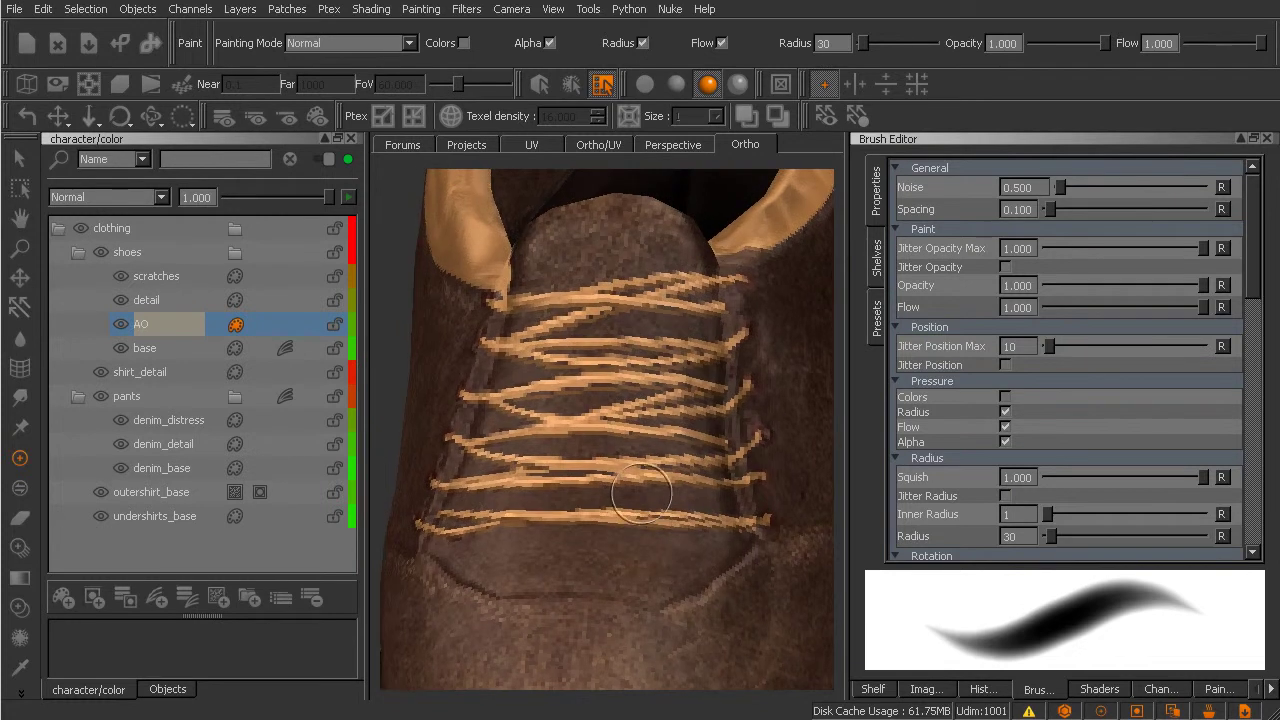
key("e")
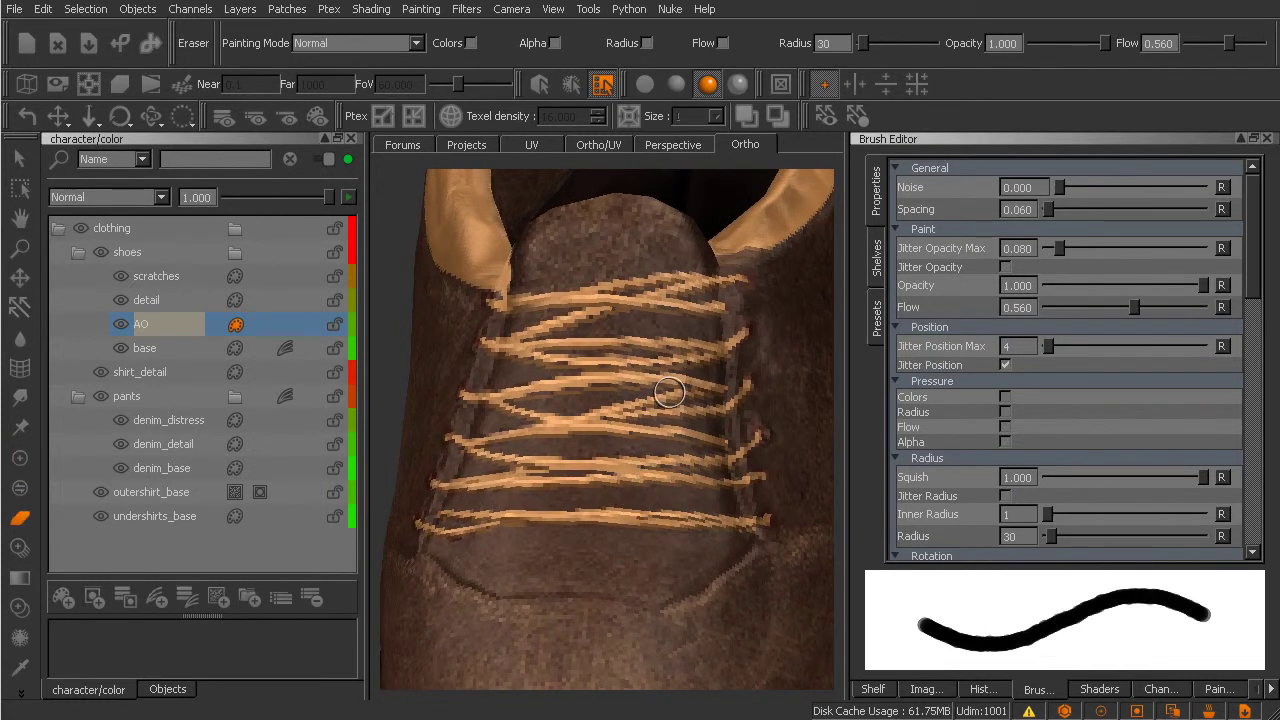
key("b")
left_click(418, 618)
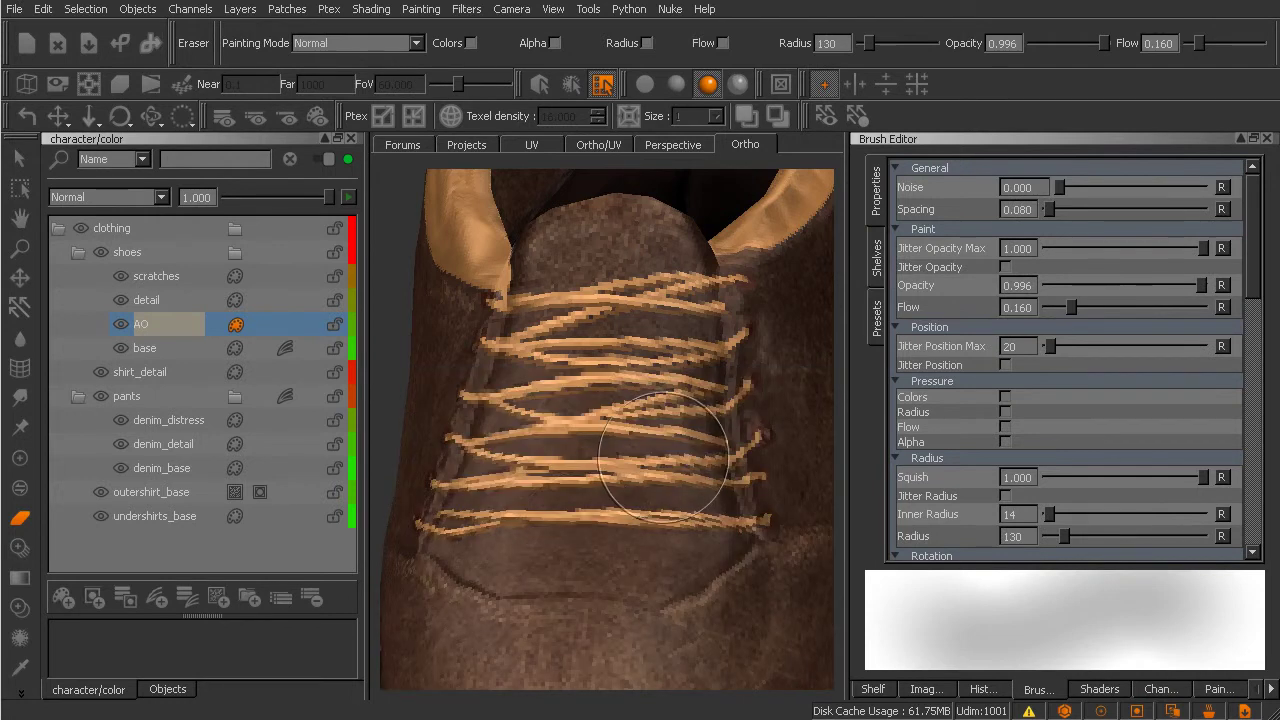
Paint dark shading around the shoe tongue's edges, then soften it with the eraser at radius 52.
key("p")
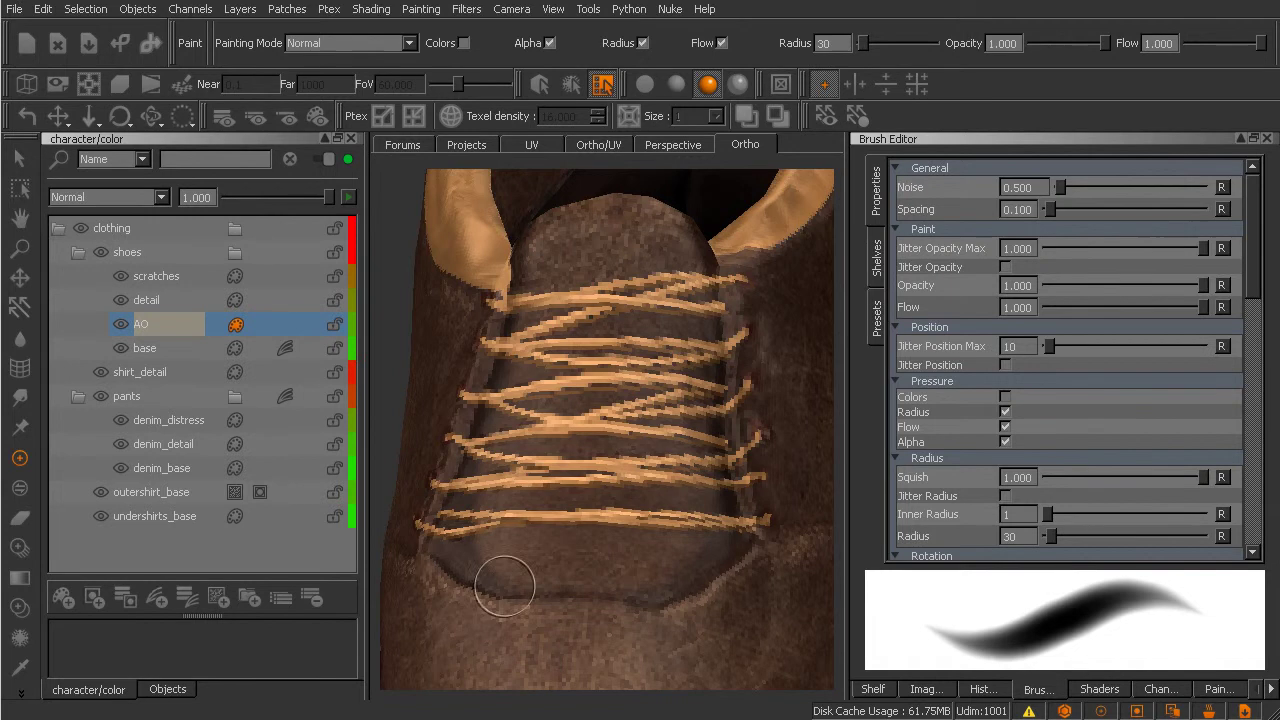
key("e")
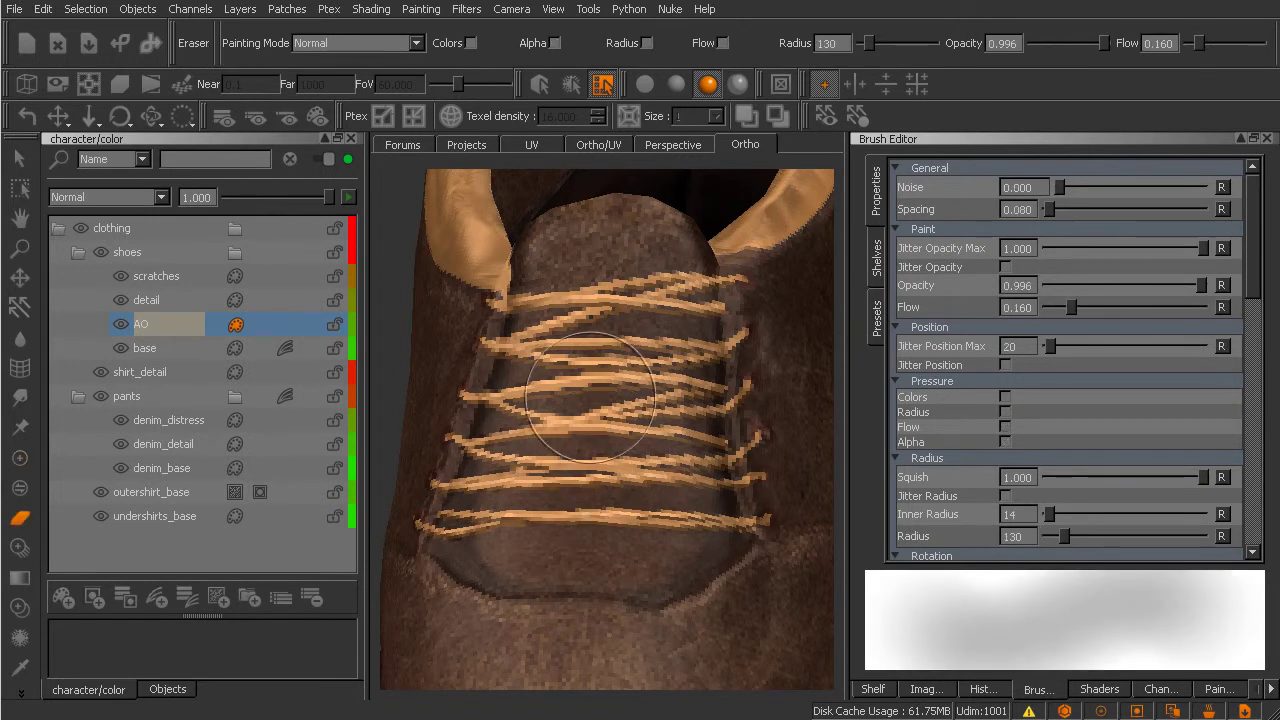
key("r")
left_click_drag(595, 389, 533, 400)
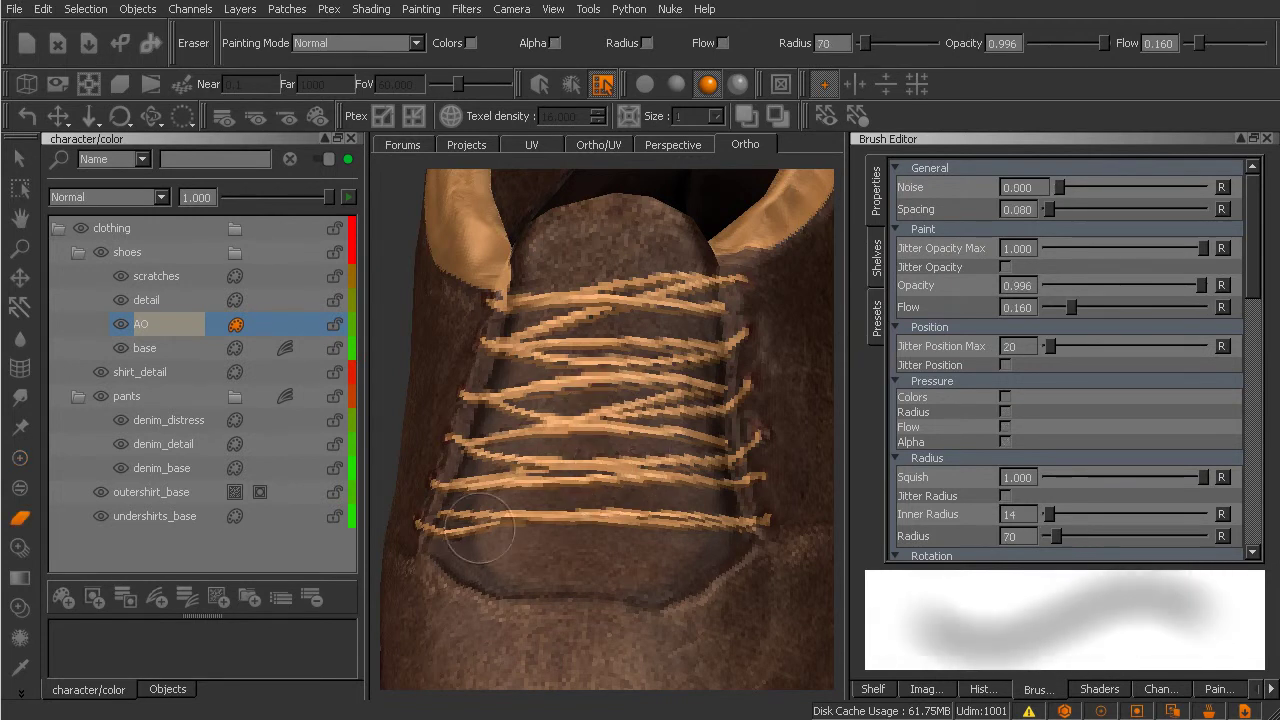
left_click_drag(495, 495, 537, 457, "shift")
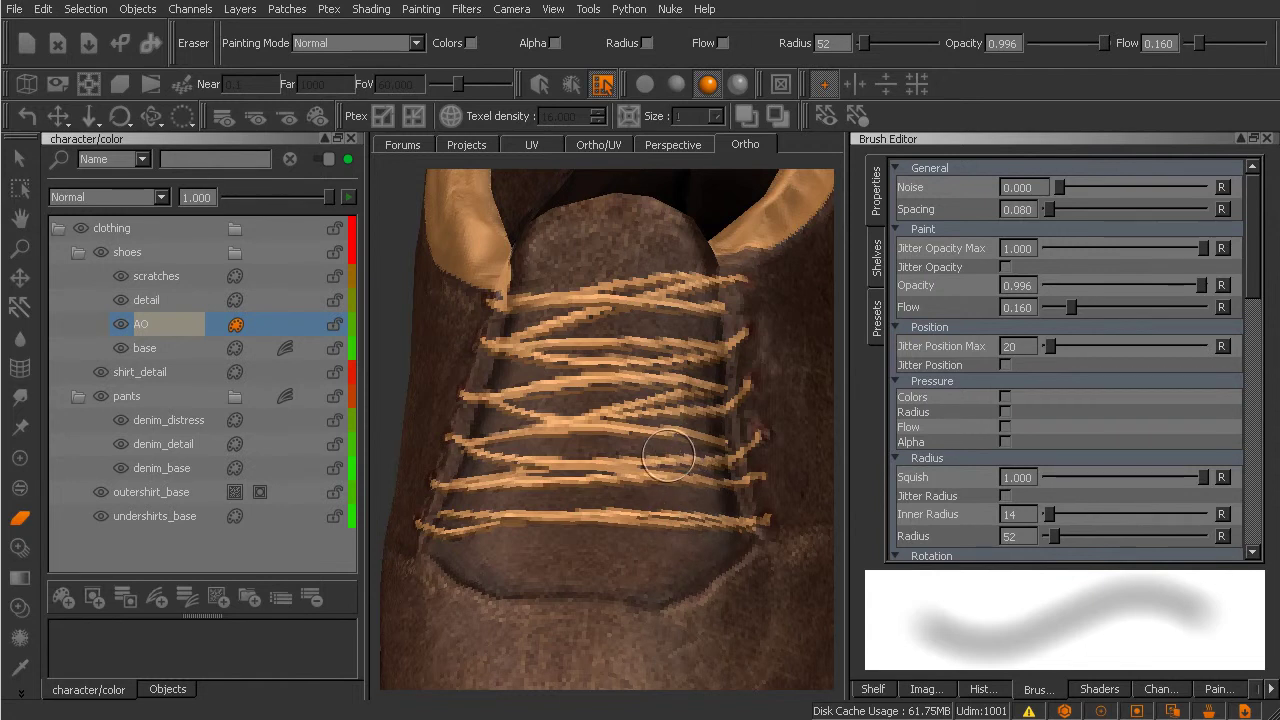
Pick a near-black brown, undo the stray stroke, and repaint and soften the shading along the tongue's side and lower edges.
key("p")
key("c")
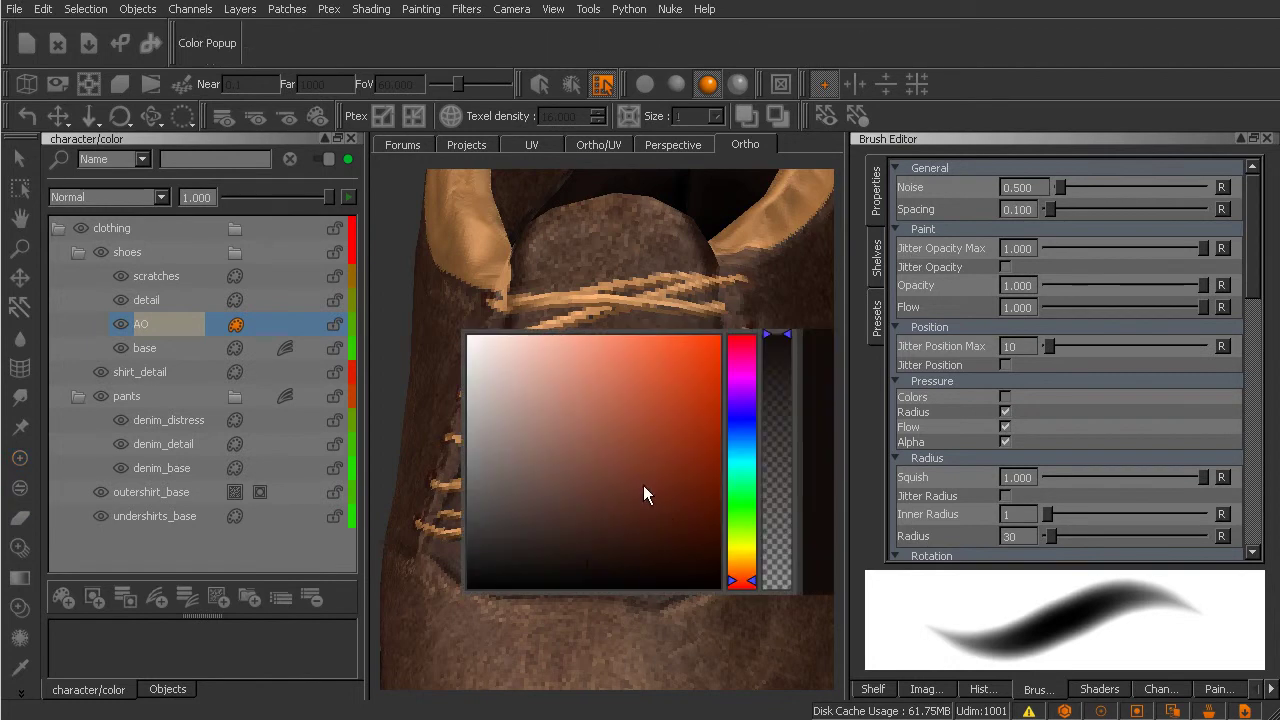
left_click(656, 577)
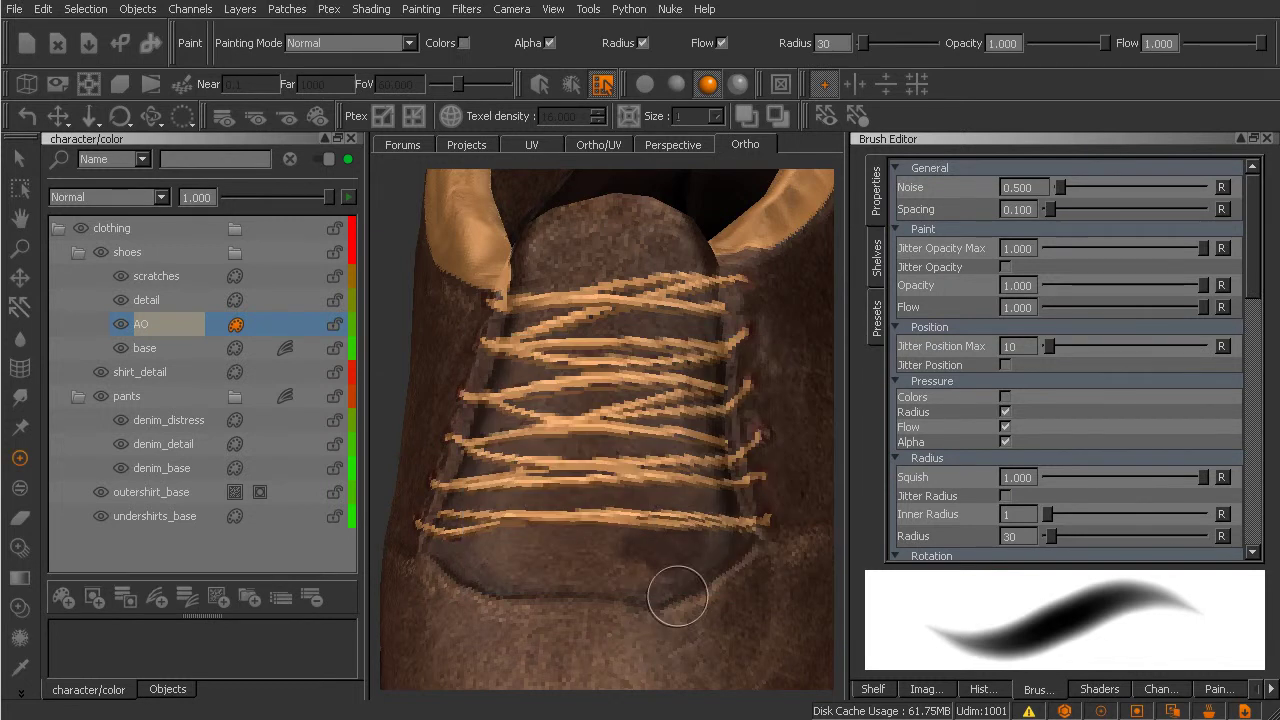
key("ctrl+z")
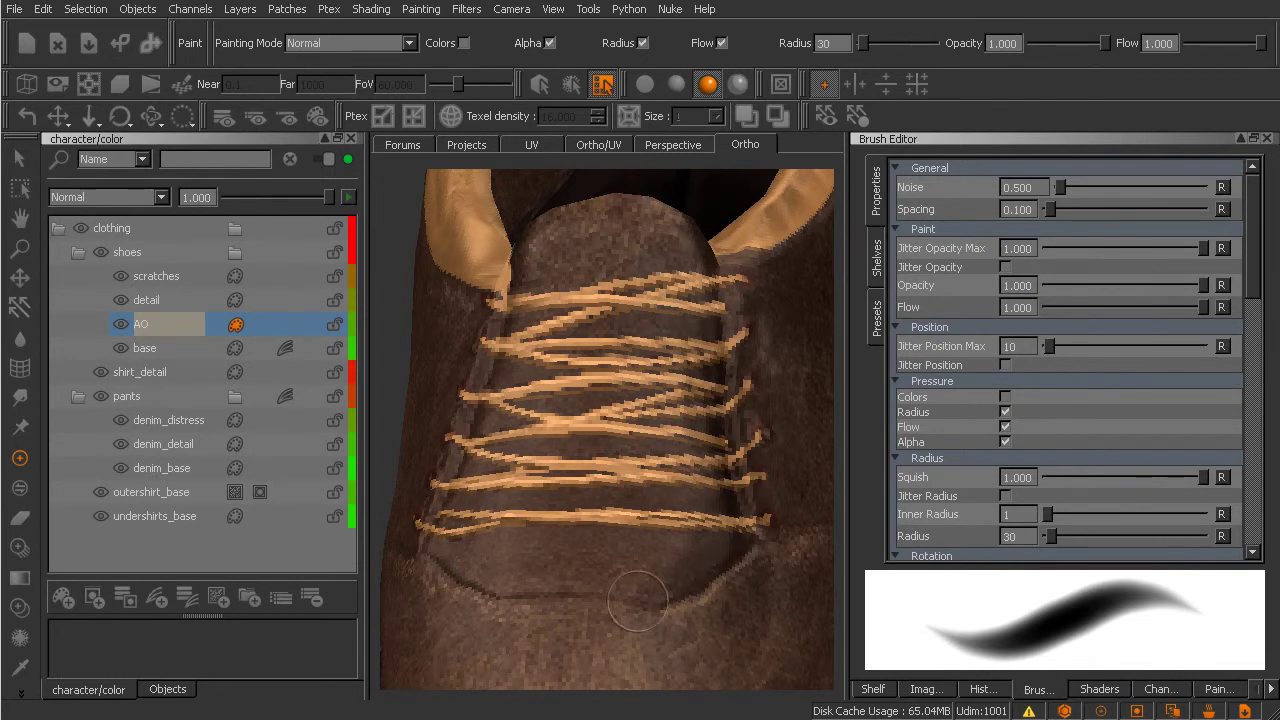
mouse_move(512, 288)
left_mouse_down()
mouse_move(448, 560)
mouse_move(478, 585)
mouse_move(468, 472)
left_mouse_up()
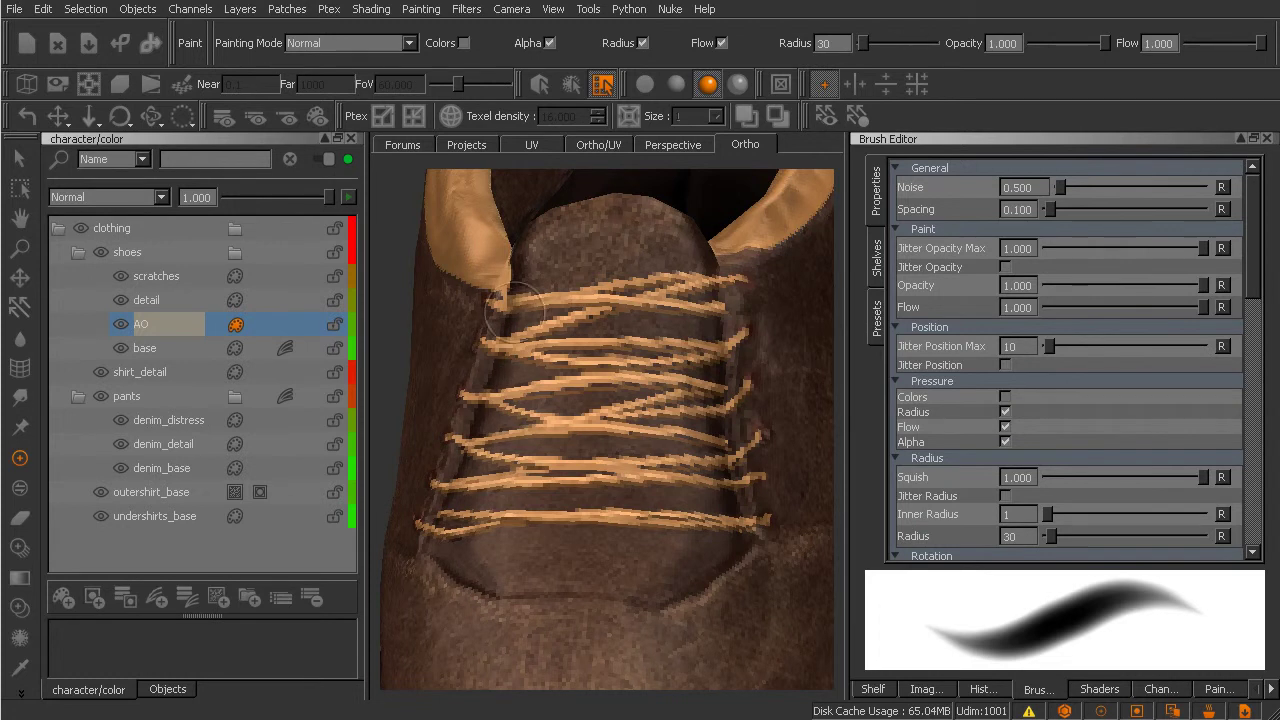
mouse_move(480, 574)
left_mouse_down()
mouse_move(514, 590)
mouse_move(571, 583)
mouse_move(489, 586)
mouse_move(625, 591)
left_mouse_up()
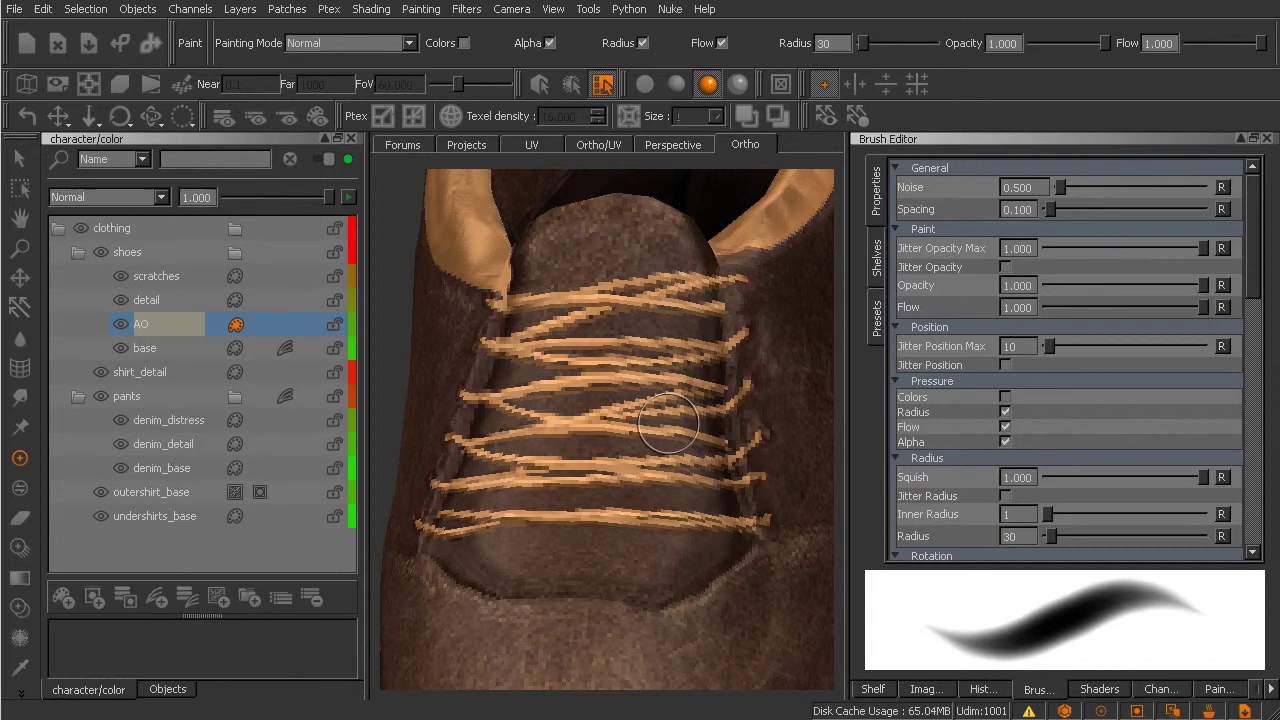
key("e")
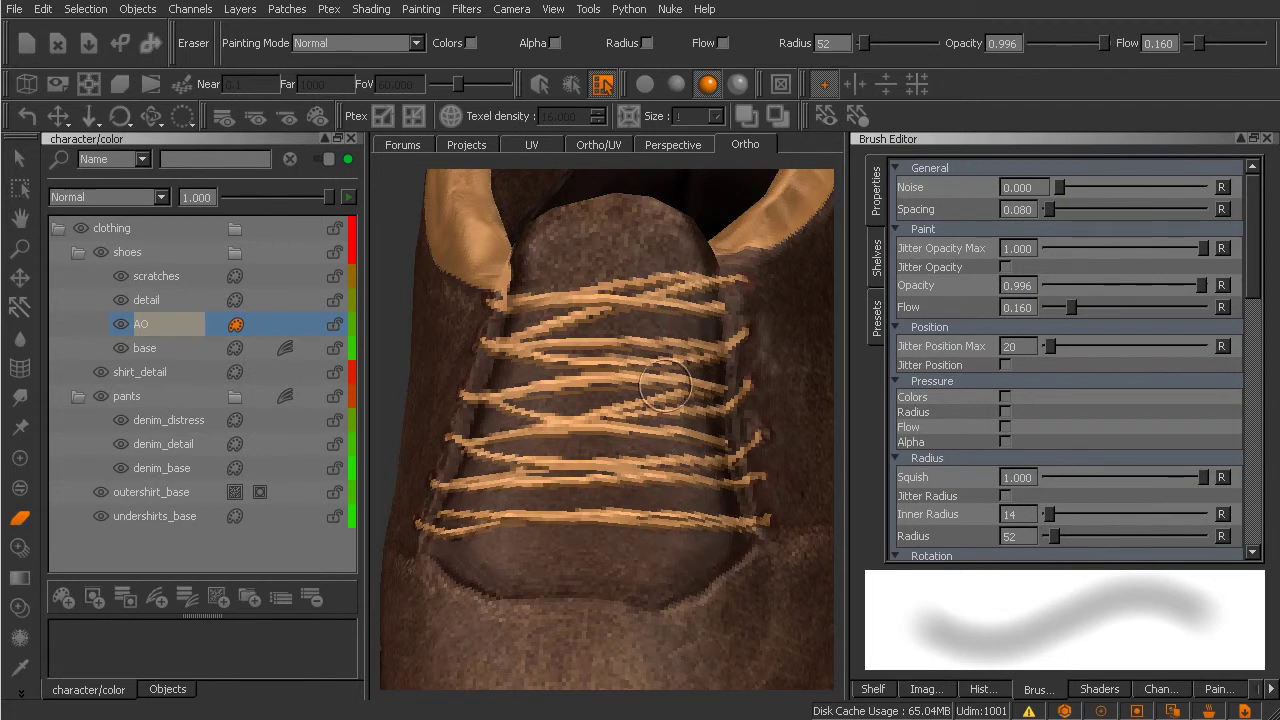
Switch back to painting with radius pressure turned off and shade the tongue around the laces at radius 30.
middle_click_drag(666, 526, 720, 508)
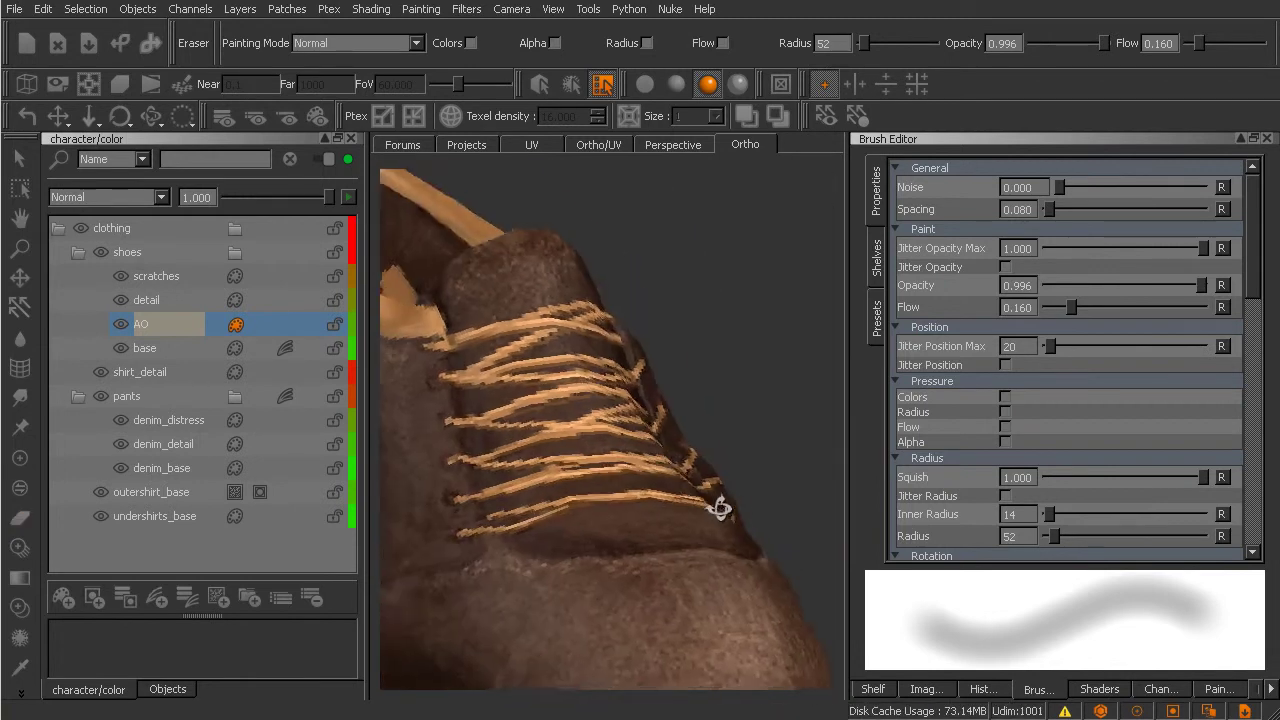
left_click_drag(720, 508, 634, 609, "alt")
right_click_drag(634, 609, 629, 532, "alt")
middle_click_drag(629, 532, 624, 543, "alt")
right_click_drag(624, 543, 652, 525, "alt")
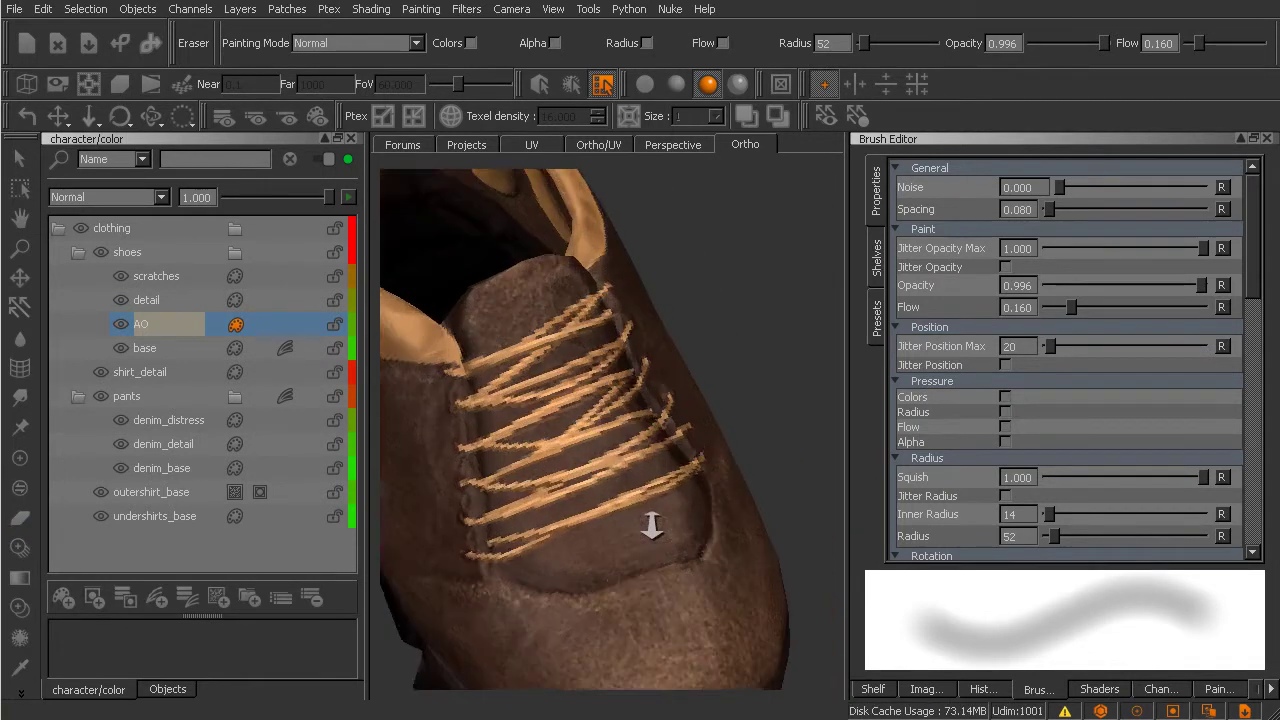
mouse_move(651, 524)
middle_mouse_down()
mouse_move(657, 551)
mouse_move(634, 537)
mouse_move(700, 551)
middle_mouse_up()
key("p")
middle_click_drag(717, 489, 711, 519)
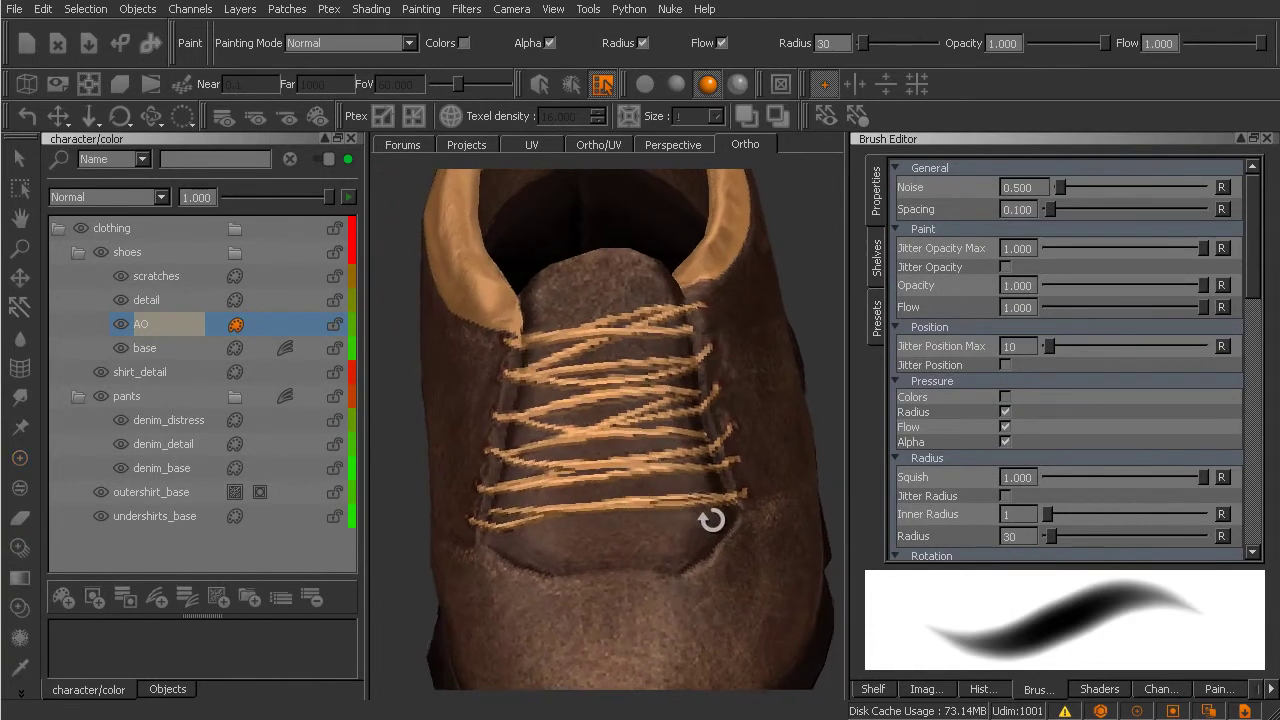
right_click_drag(656, 514, 796, 453, "alt")
left_click(1005, 412)
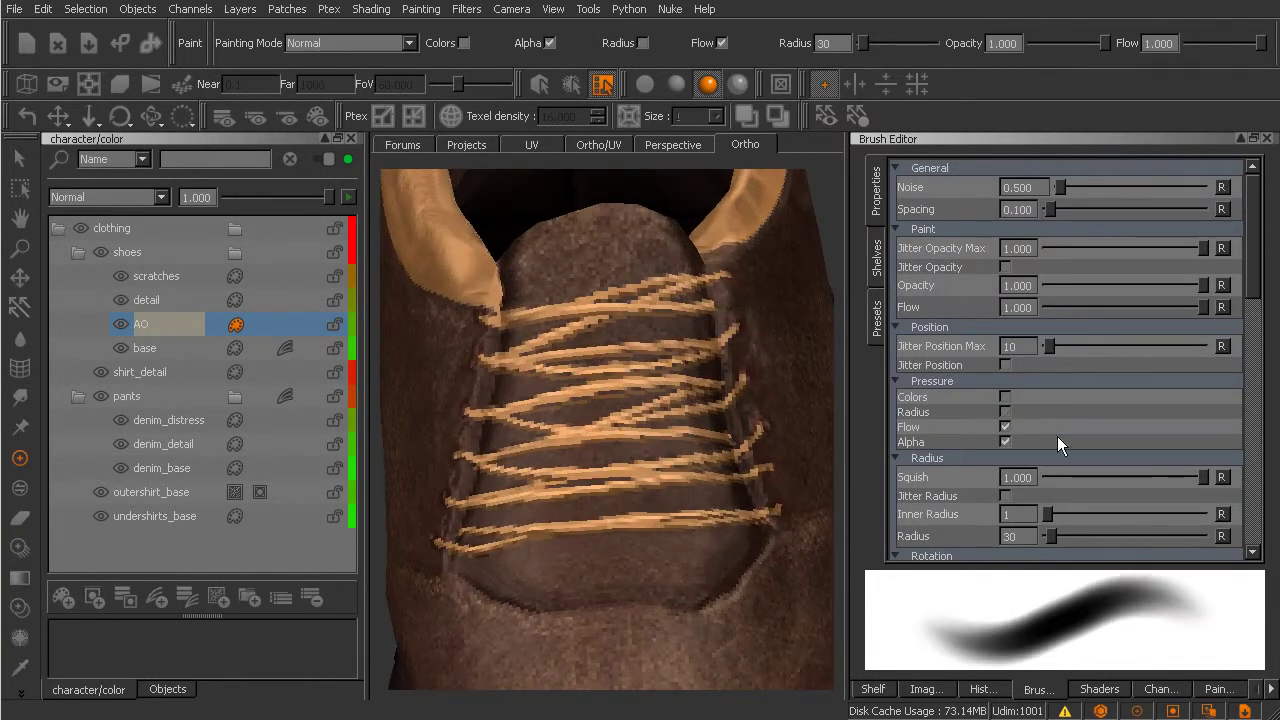
mouse_move(715, 513)
middle_mouse_down()
mouse_move(714, 537)
mouse_move(729, 514)
middle_mouse_up()
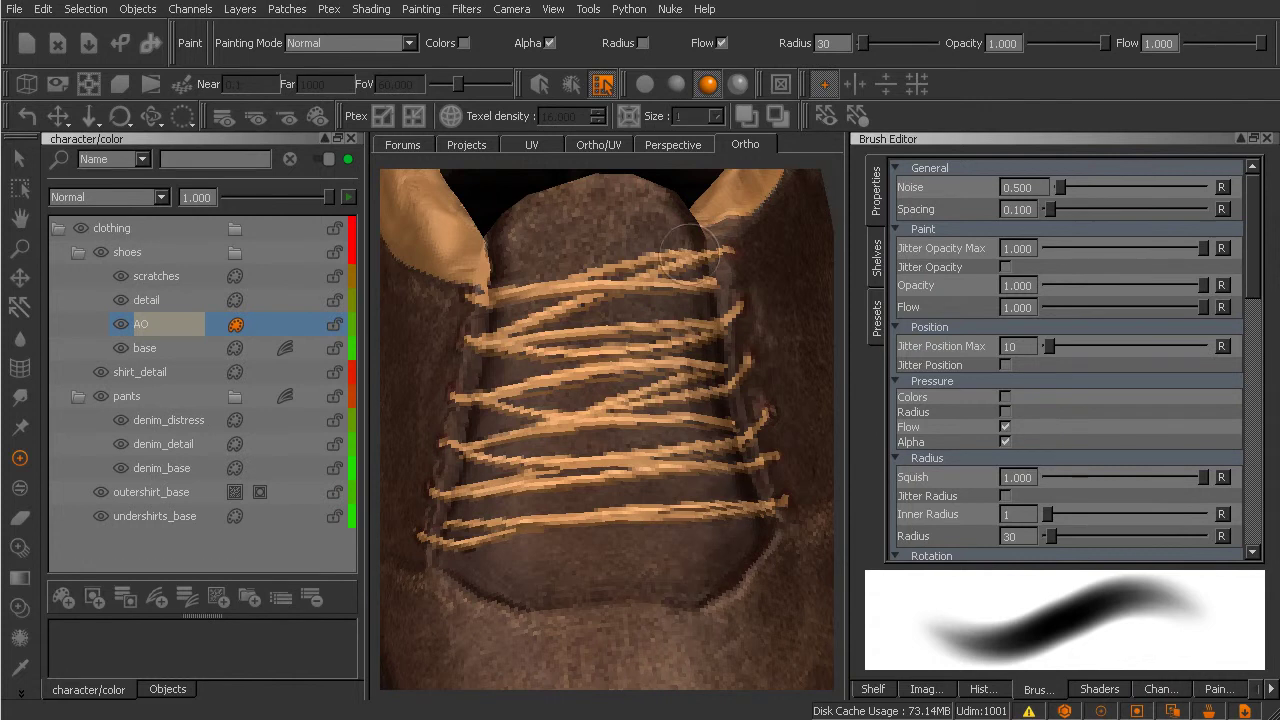
Examine the shading around the laces and tongue from the front and side of the whole shoe.
mouse_move(674, 557)
middle_mouse_down()
mouse_move(728, 549)
mouse_move(679, 572)
middle_mouse_up()
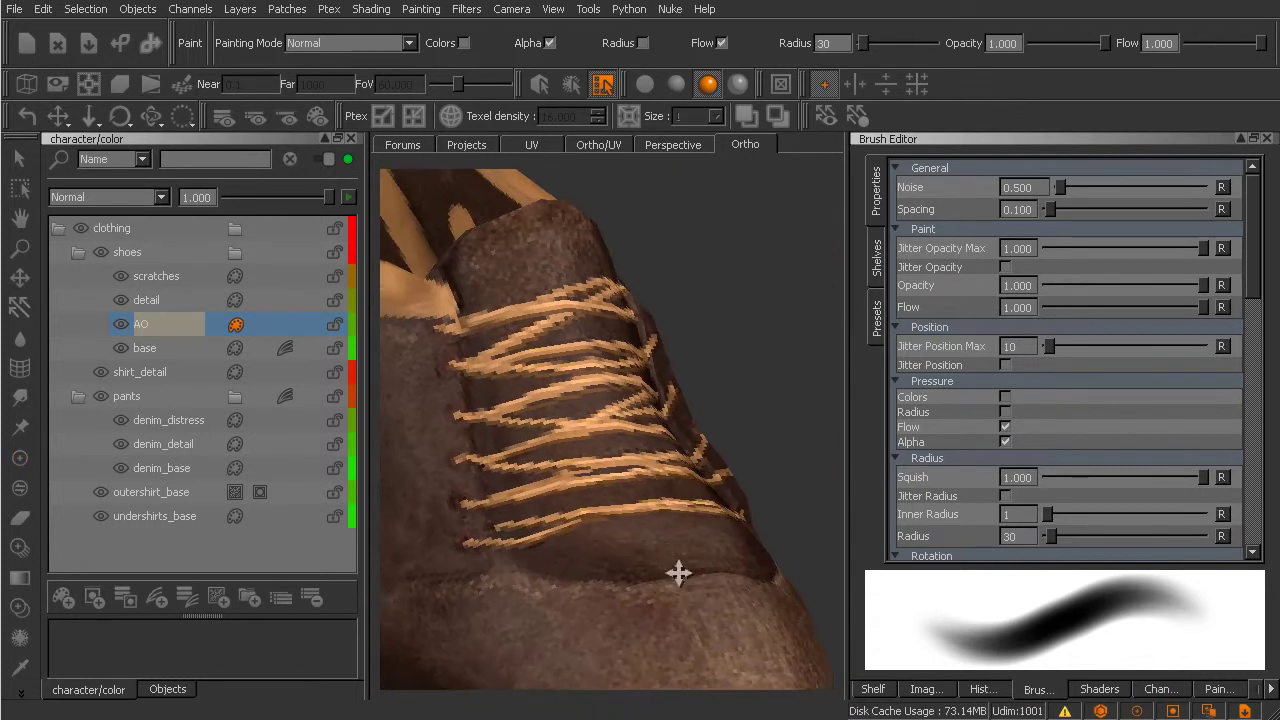
left_click_drag(679, 573, 683, 591, "alt")
right_click_drag(683, 591, 631, 600, "alt")
left_click_drag(631, 600, 581, 610, "alt")
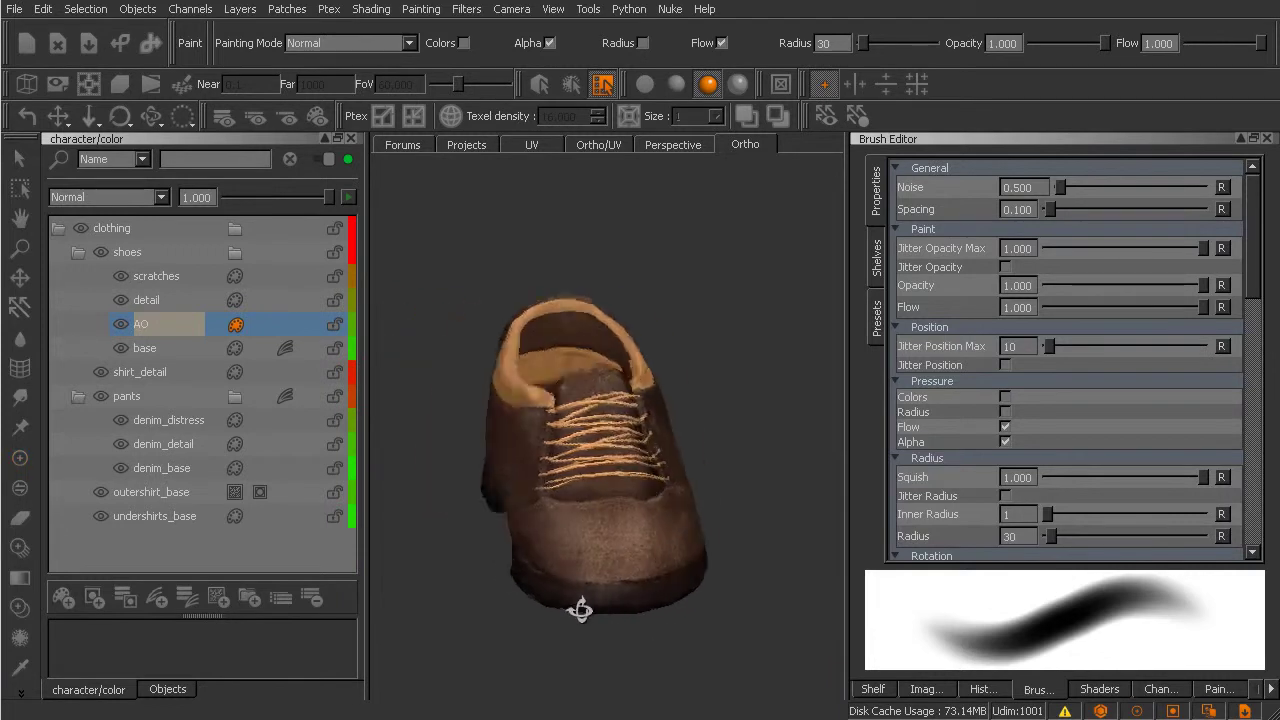
mouse_move(580, 610)
middle_mouse_down()
mouse_move(534, 591)
mouse_move(656, 596)
middle_mouse_up()
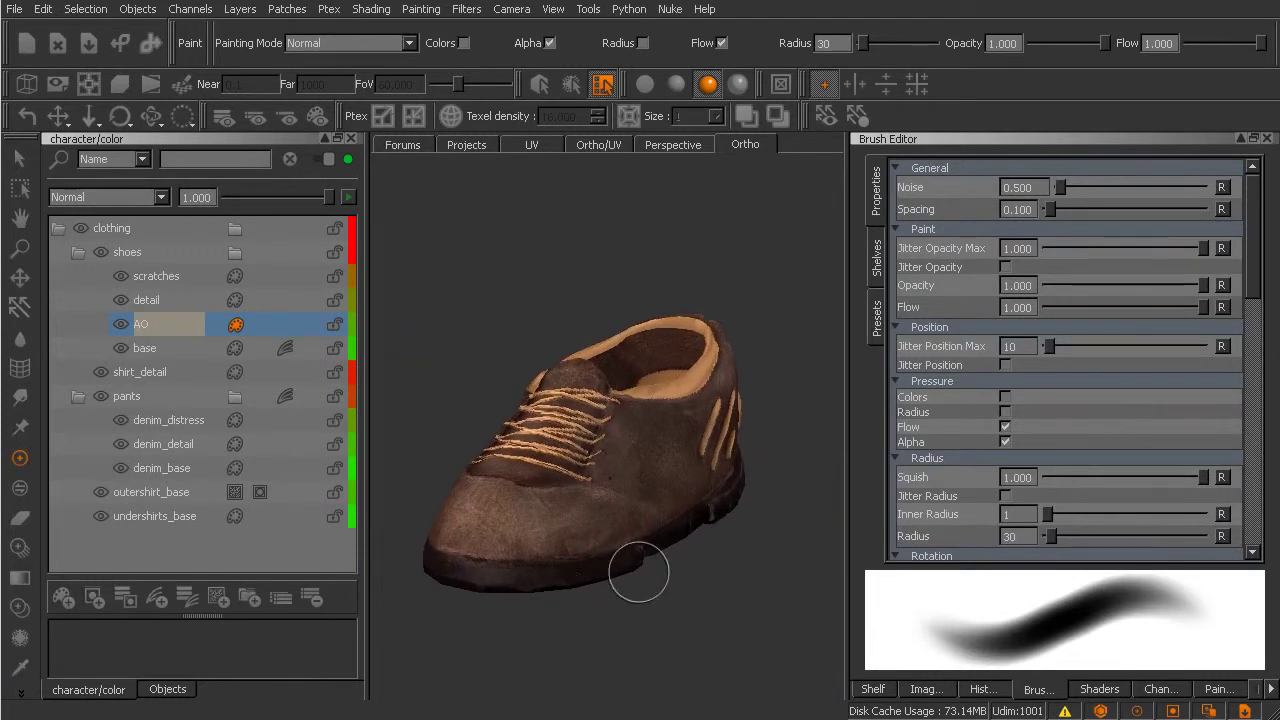
left_click_drag(639, 572, 571, 534, "alt")
right_click_drag(571, 534, 640, 500, "alt")
middle_click_drag(640, 500, 690, 462, "alt")
left_click_drag(660, 490, 650, 548, "alt")
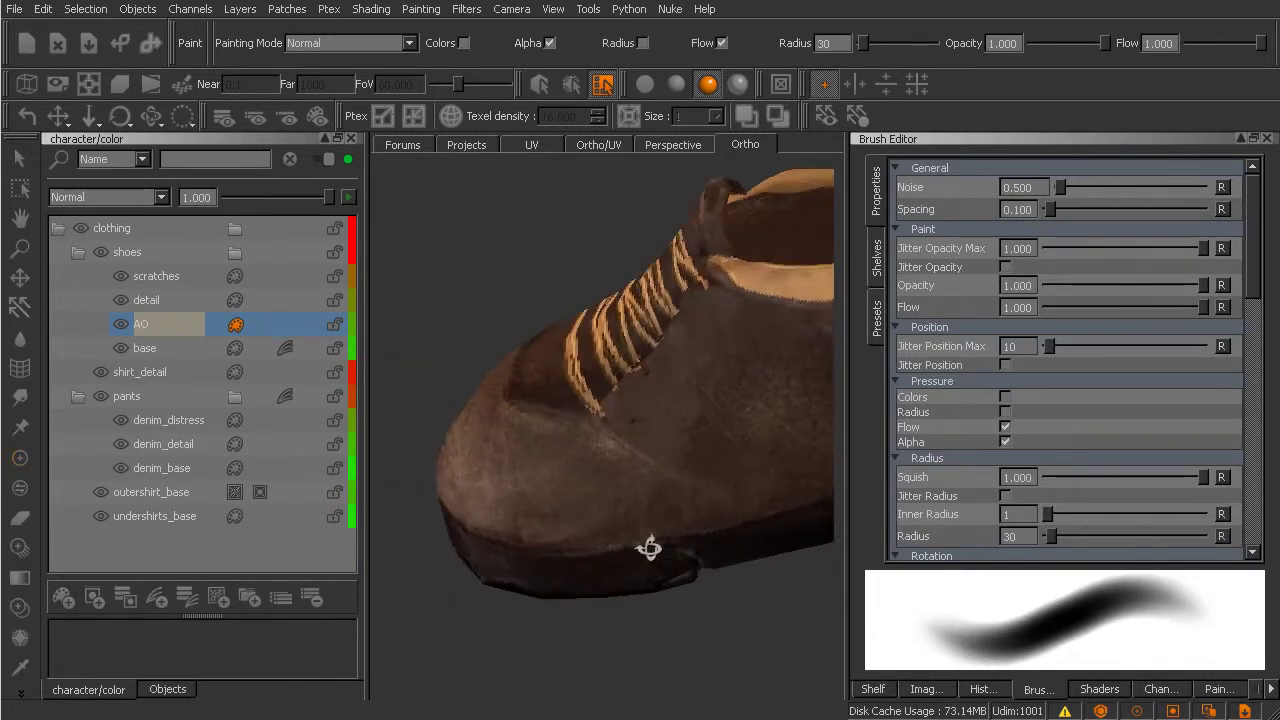
Turn radius pressure back on, reduce the brush radius to 22, and shade the seam below the lowest laces.
right_click_drag(650, 548, 663, 486, "alt")
middle_click_drag(663, 486, 643, 514, "alt")
mouse_move(643, 514)
left_mouse_down("alt")
mouse_move(615, 510)
mouse_move(691, 471)
mouse_move(695, 490)
left_mouse_up("alt")
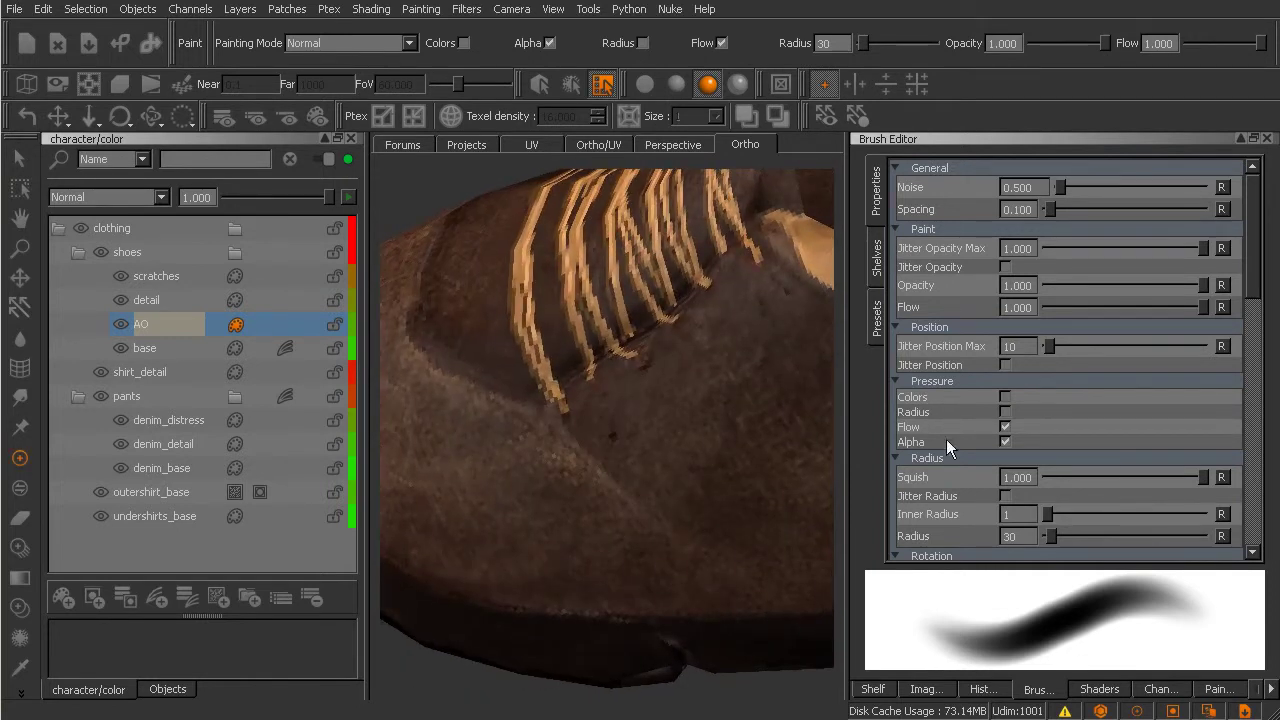
left_click(1003, 412)
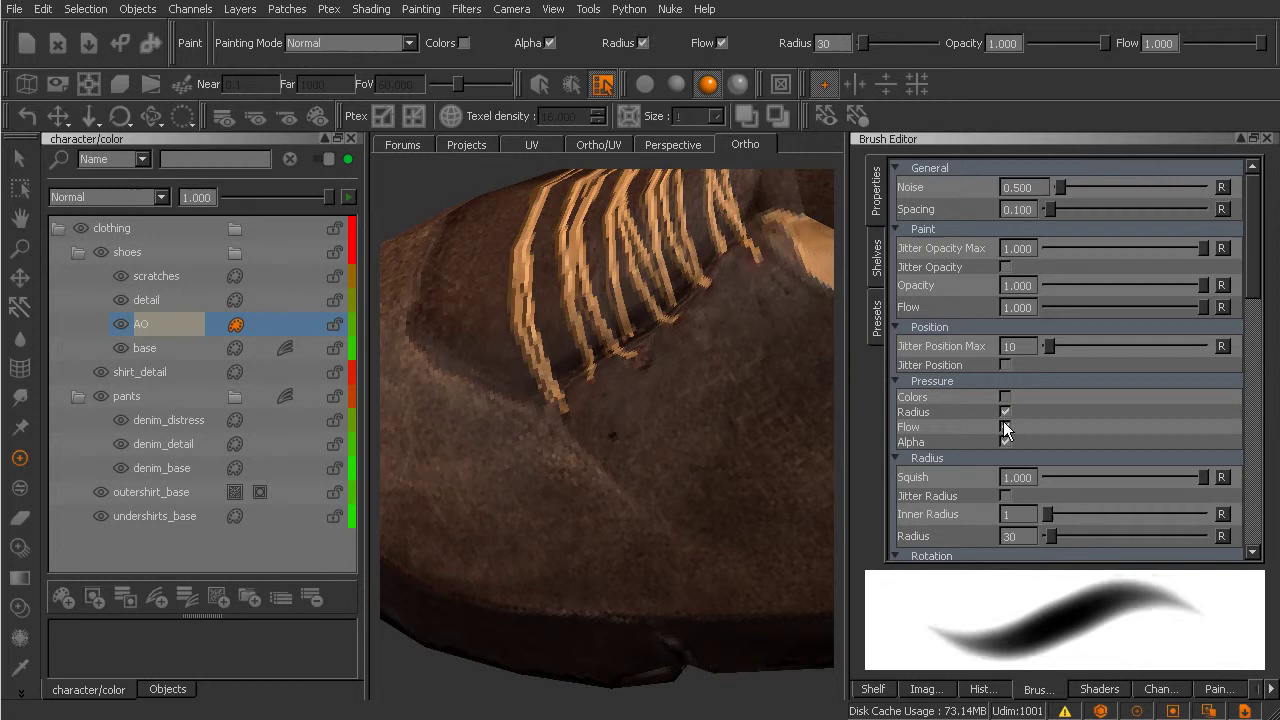
right_click_drag(672, 465, 631, 509, "alt")
middle_click_drag(631, 509, 609, 469, "alt")
mouse_move(609, 469)
left_mouse_down("alt")
mouse_move(593, 477)
mouse_move(637, 434)
mouse_move(686, 418)
mouse_move(697, 431)
mouse_move(688, 453)
mouse_move(700, 449)
mouse_move(669, 428)
left_mouse_up("alt")
key("r")
mouse_move(576, 369)
left_mouse_down()
mouse_move(532, 354)
mouse_move(540, 338)
left_mouse_up()
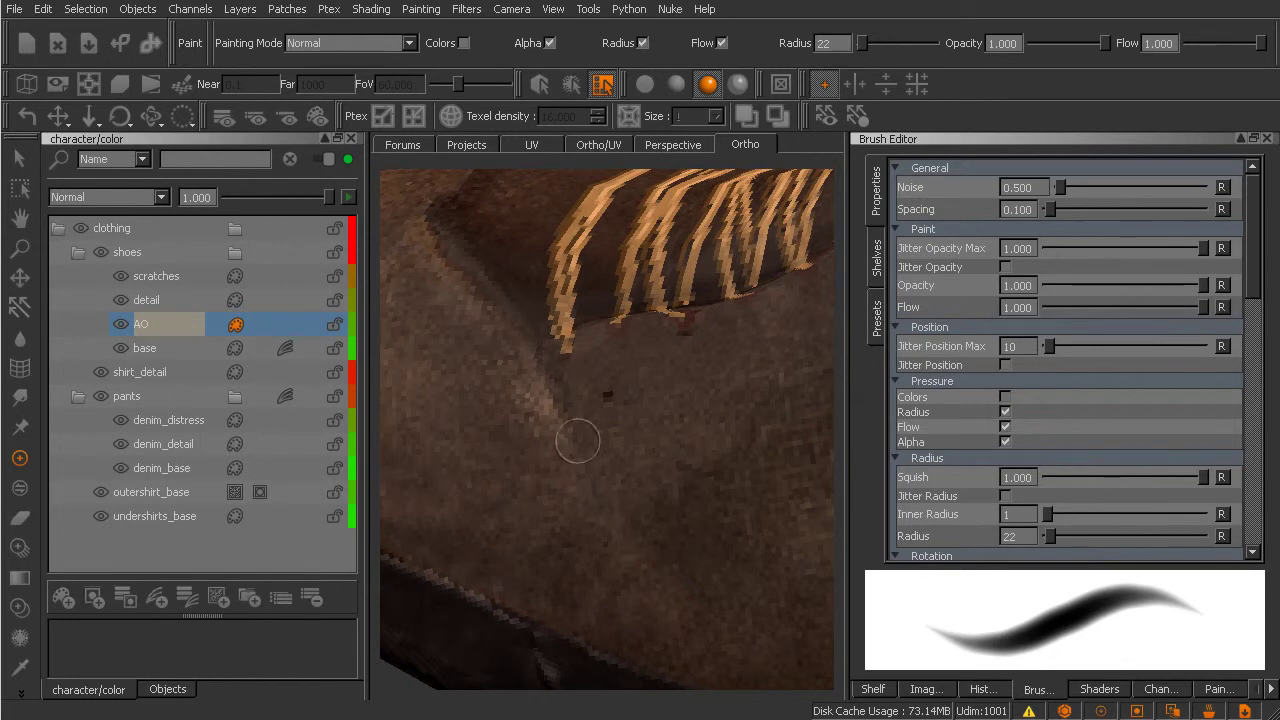
Paint the crease beside the lowest laces on the shoe's other side and soften it with the eraser.
mouse_move(631, 443)
left_mouse_down("alt")
mouse_move(677, 451)
mouse_move(609, 479)
mouse_move(640, 523)
mouse_move(611, 551)
mouse_move(686, 551)
mouse_move(741, 521)
mouse_move(669, 486)
mouse_move(643, 529)
mouse_move(631, 491)
mouse_move(648, 535)
mouse_move(677, 523)
mouse_move(676, 424)
left_mouse_up("alt")
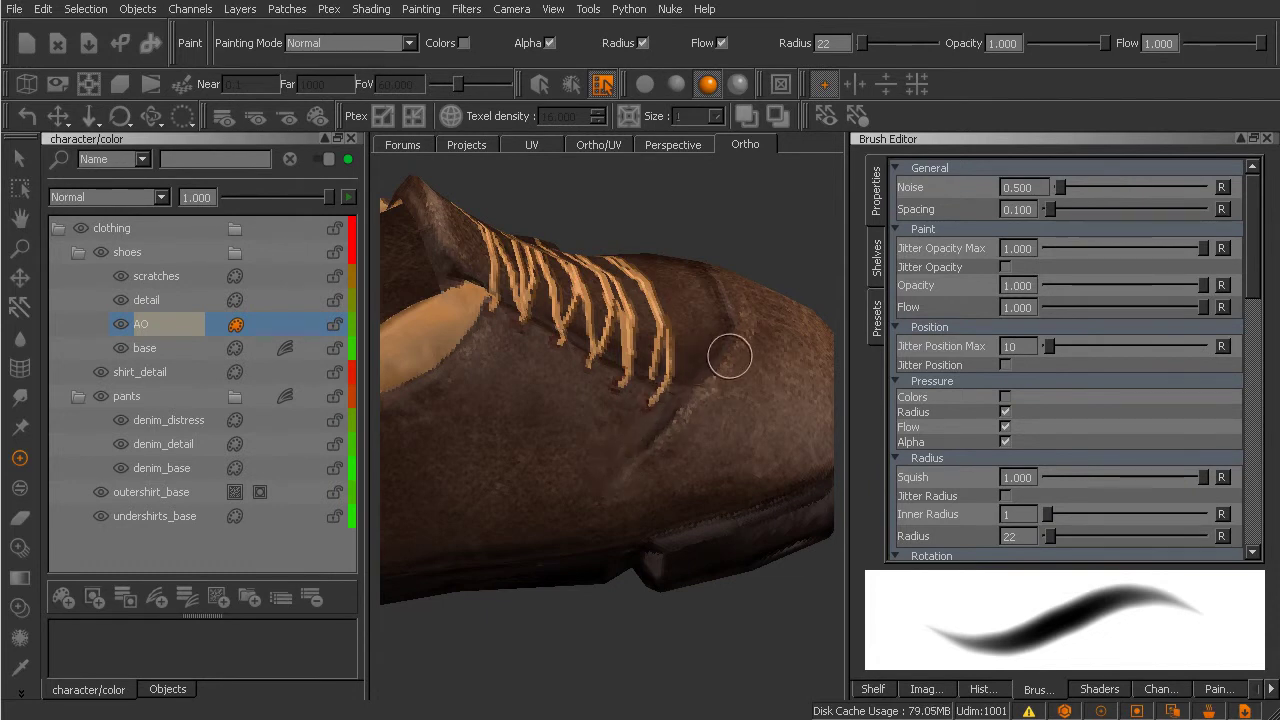
scroll(671, 429, "up", 5)
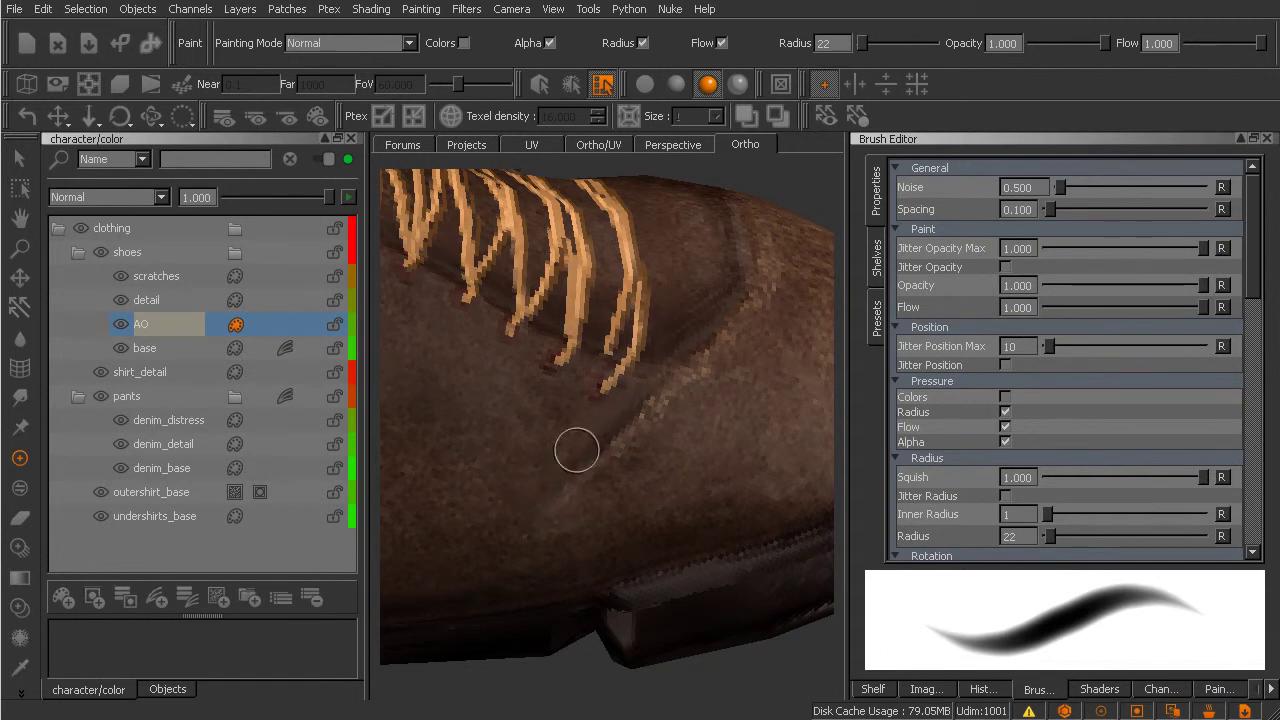
key("e")
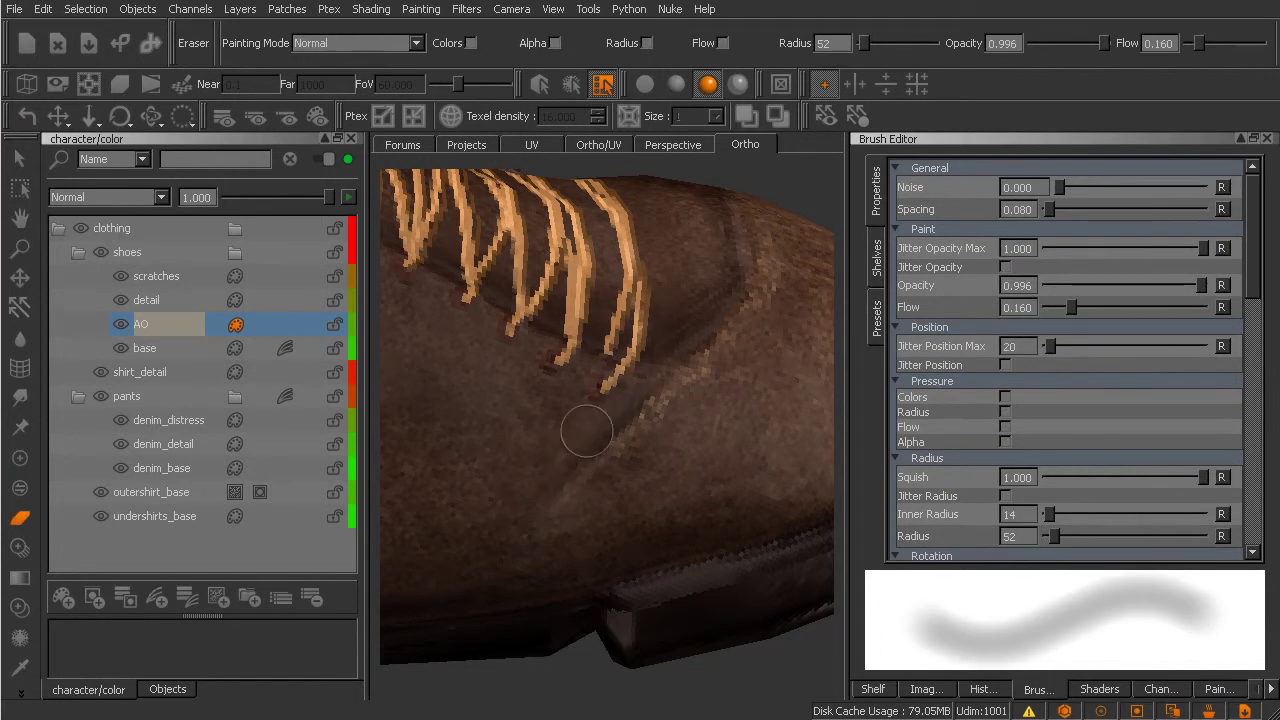
middle_click_drag(694, 423, 688, 470)
Darken the tongue's front edge where it meets the toe cap, then soften the shading with the eraser.
key("p")
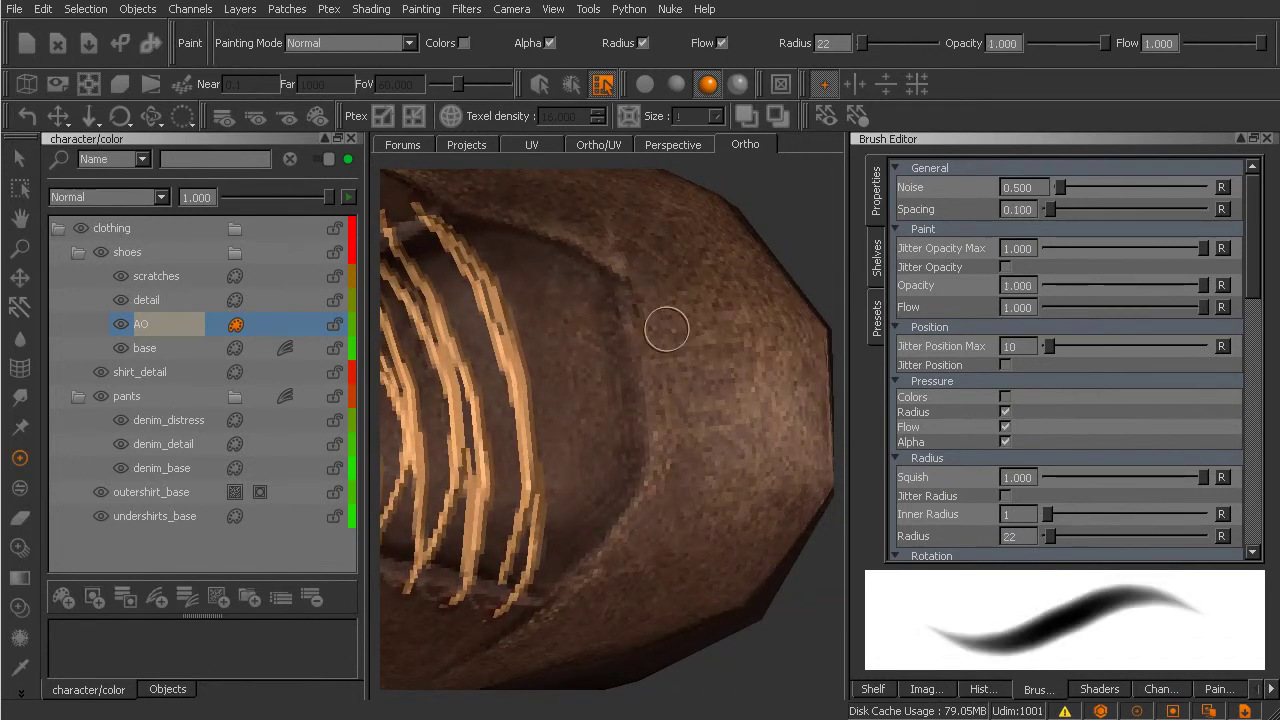
left_click(1005, 441)
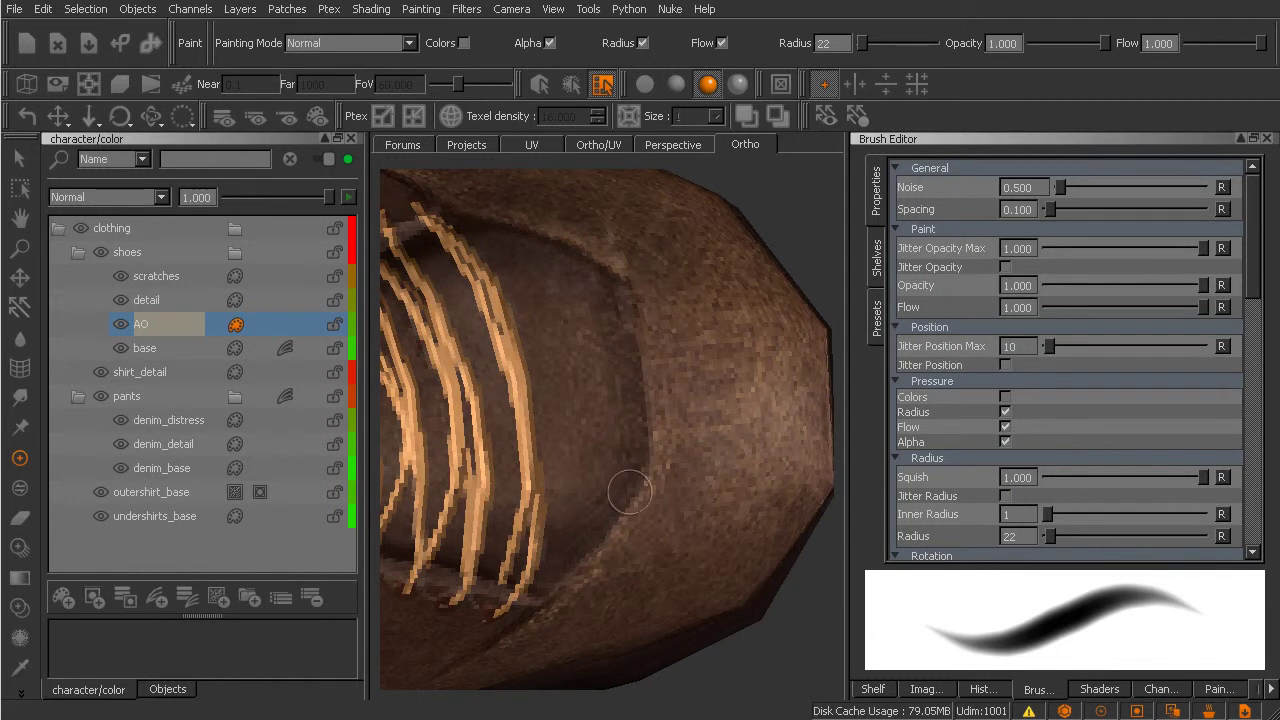
key("e")
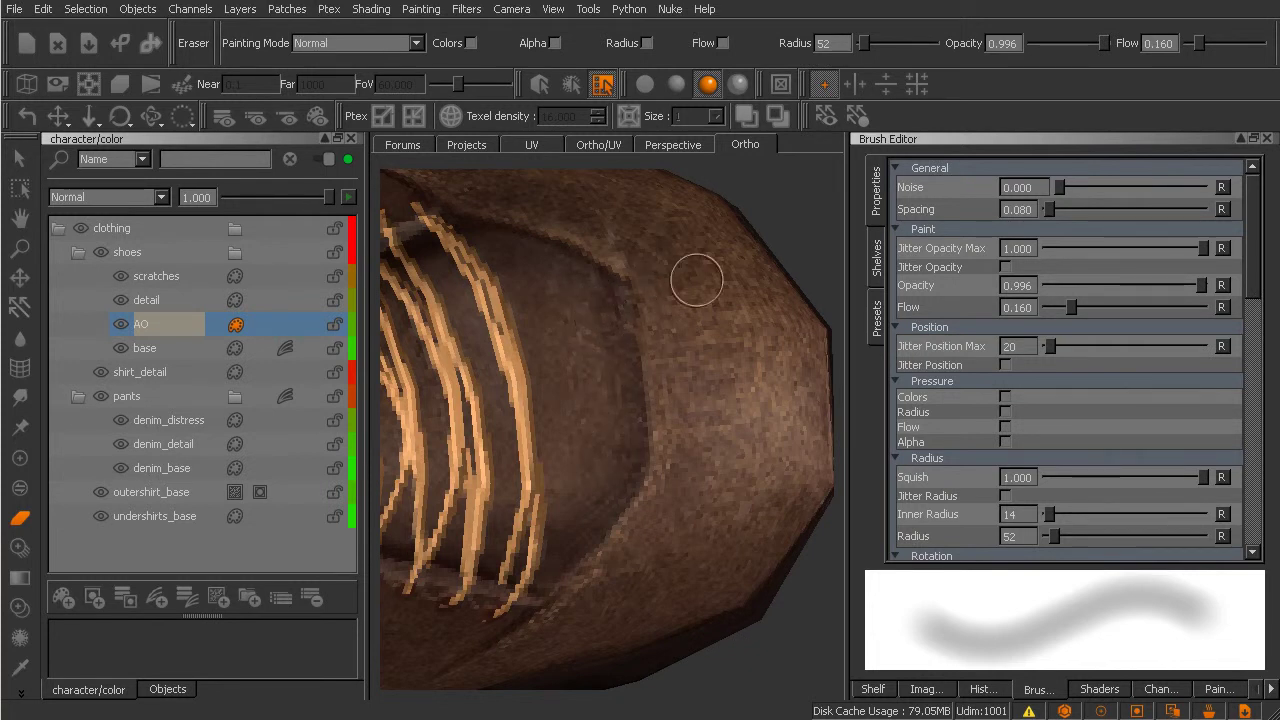
In flat lighting, undo the first sole-edge stroke and repaint the shading along the toe's side with radius pressure off.
mouse_move(720, 374)
middle_mouse_down()
mouse_move(654, 491)
mouse_move(623, 432)
mouse_move(729, 414)
mouse_move(611, 470)
mouse_move(634, 494)
mouse_move(714, 503)
mouse_move(644, 505)
mouse_move(629, 523)
mouse_move(591, 509)
mouse_move(629, 531)
mouse_move(697, 405)
mouse_move(627, 515)
mouse_move(577, 503)
middle_mouse_up()
left_click(645, 84)
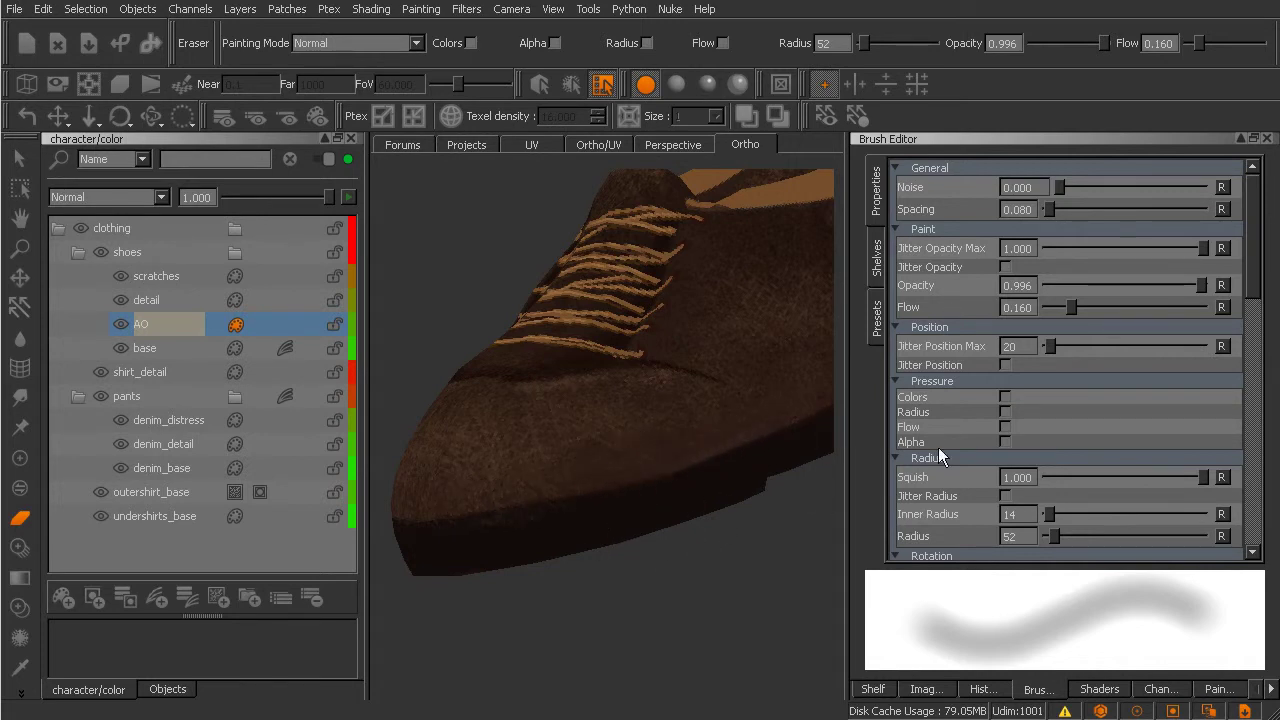
key("p")
mouse_move(596, 491)
right_mouse_down("alt")
mouse_move(611, 503)
mouse_move(606, 537)
right_mouse_up("alt")
mouse_move(606, 537)
middle_mouse_down("alt")
mouse_move(643, 540)
mouse_move(632, 545)
middle_mouse_up("alt")
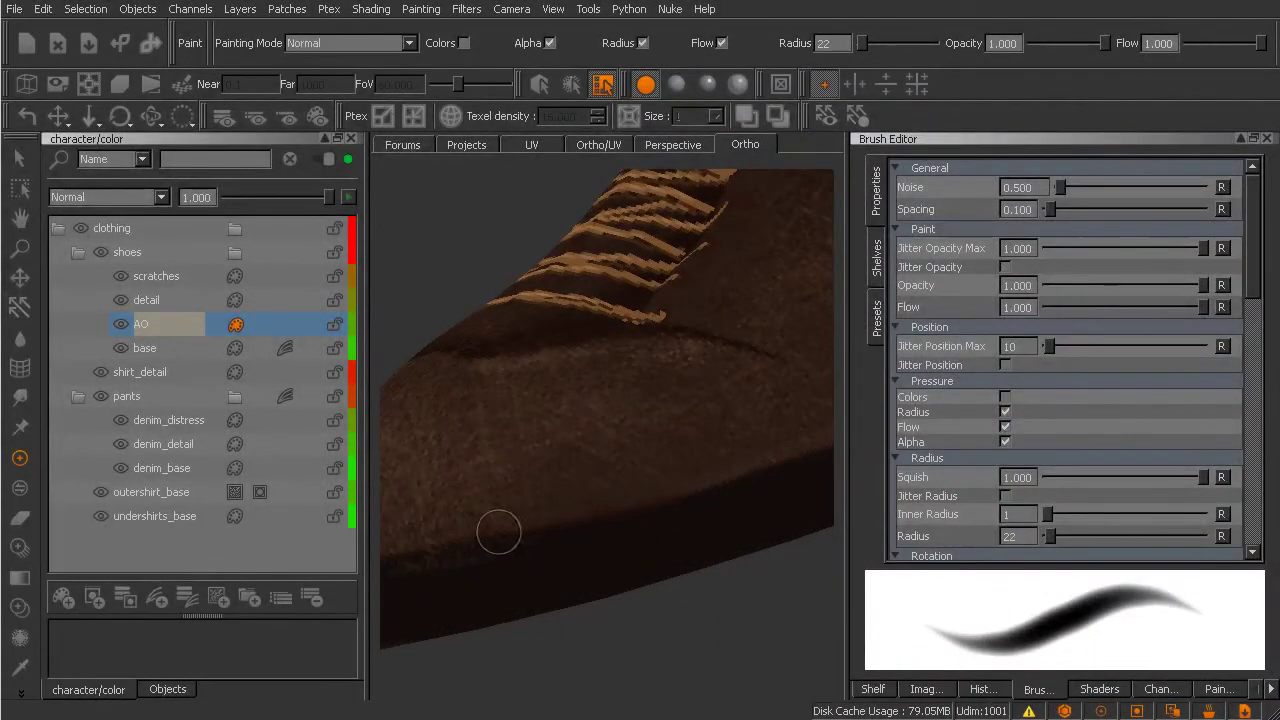
key("ctrl+z")
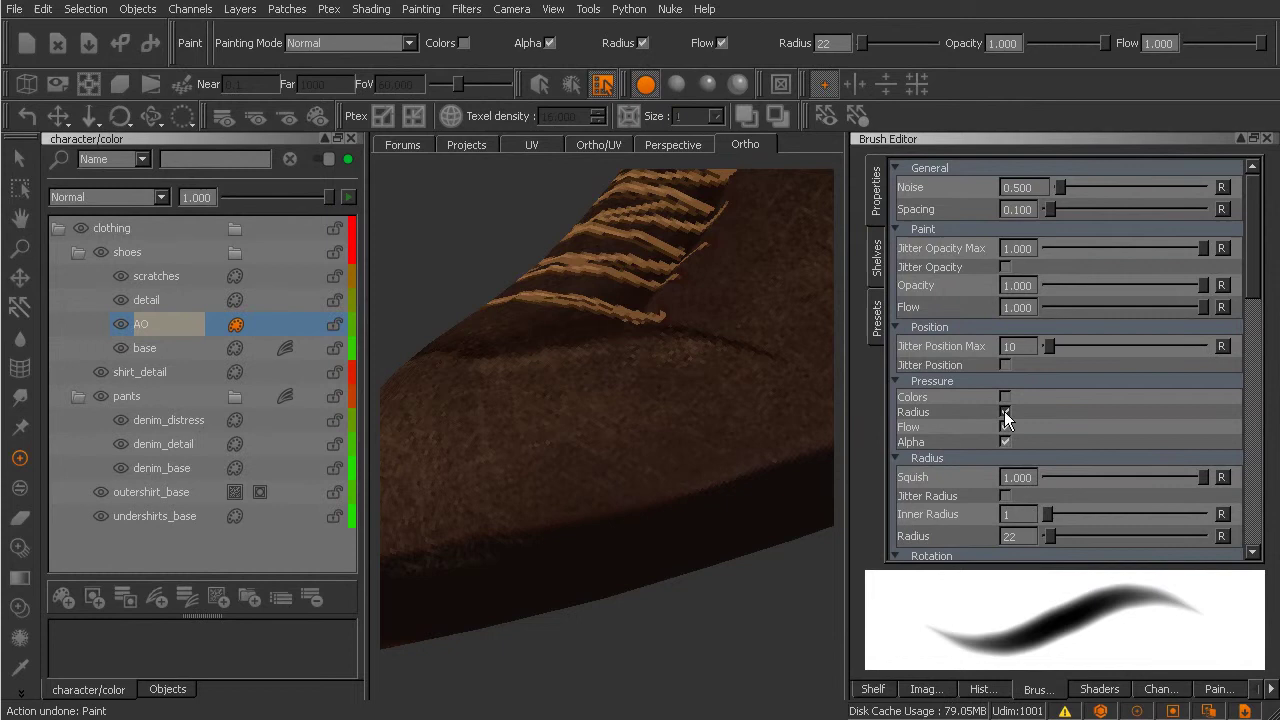
left_click(1005, 413)
middle_click_drag(760, 500, 514, 529)
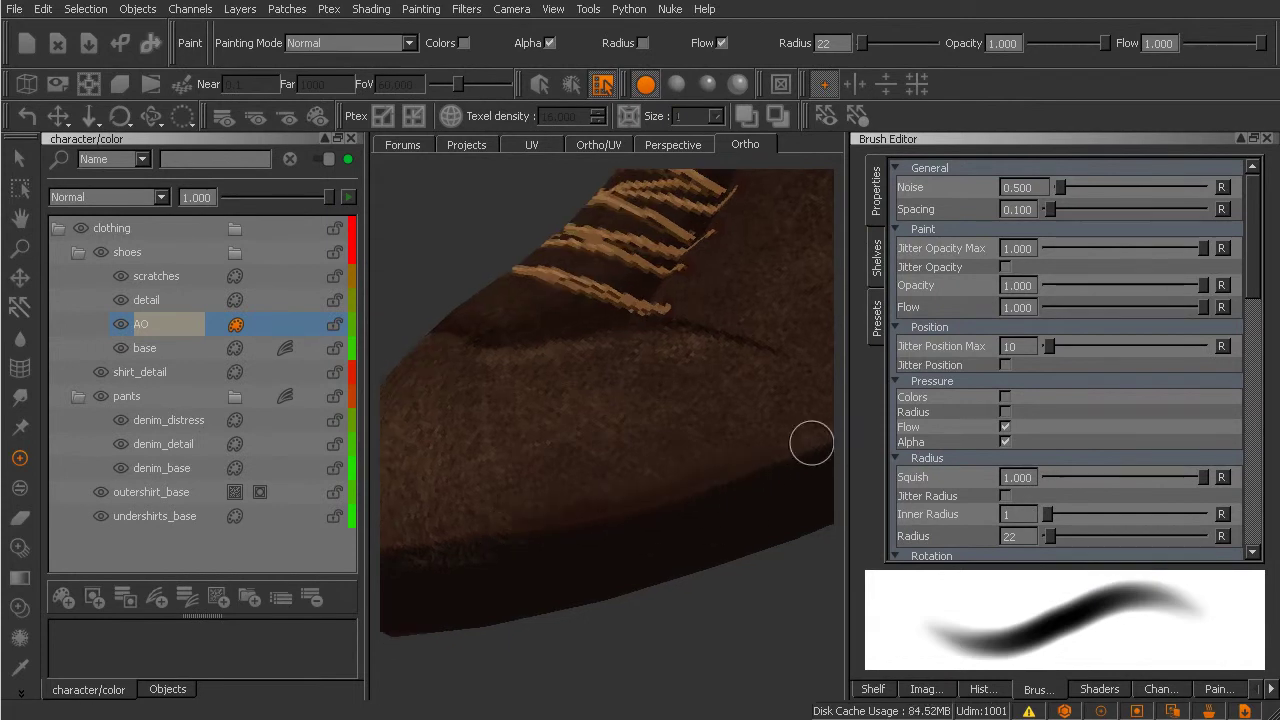
Return to full lighting and continue the dark shading along the sole seam around the front of the toe.
left_click(705, 86)
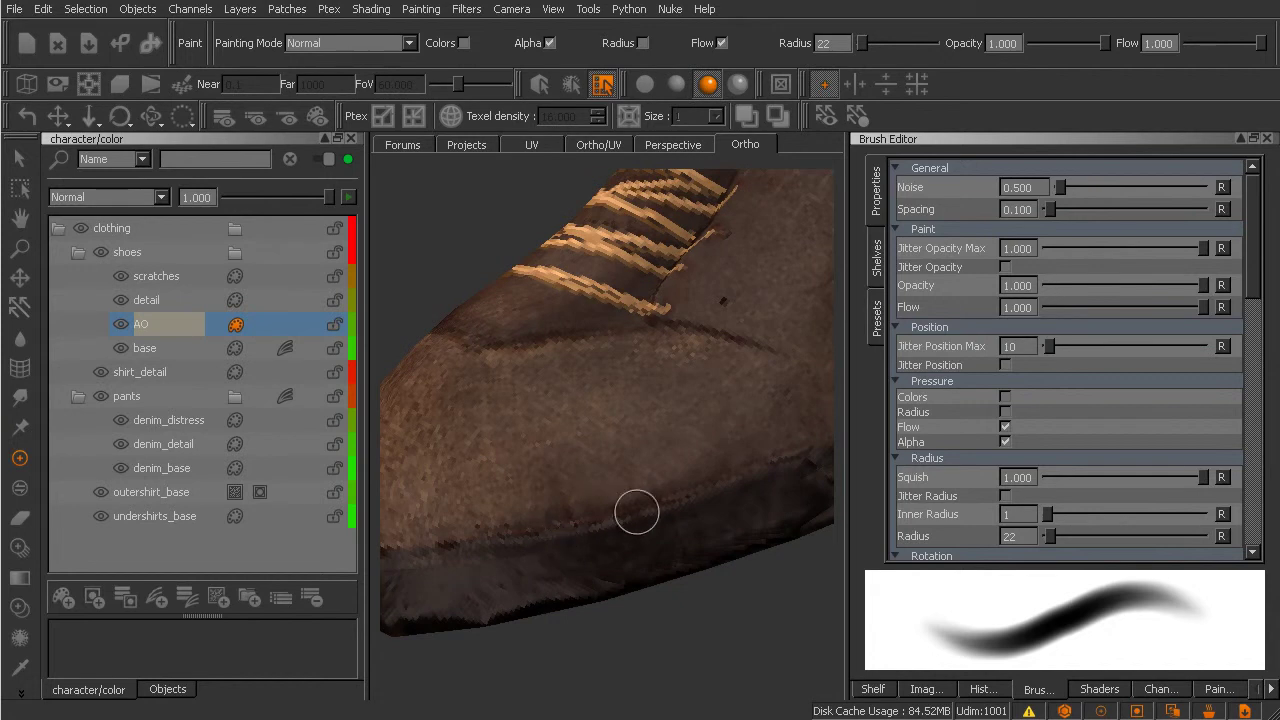
left_click_drag(634, 514, 650, 548, "alt")
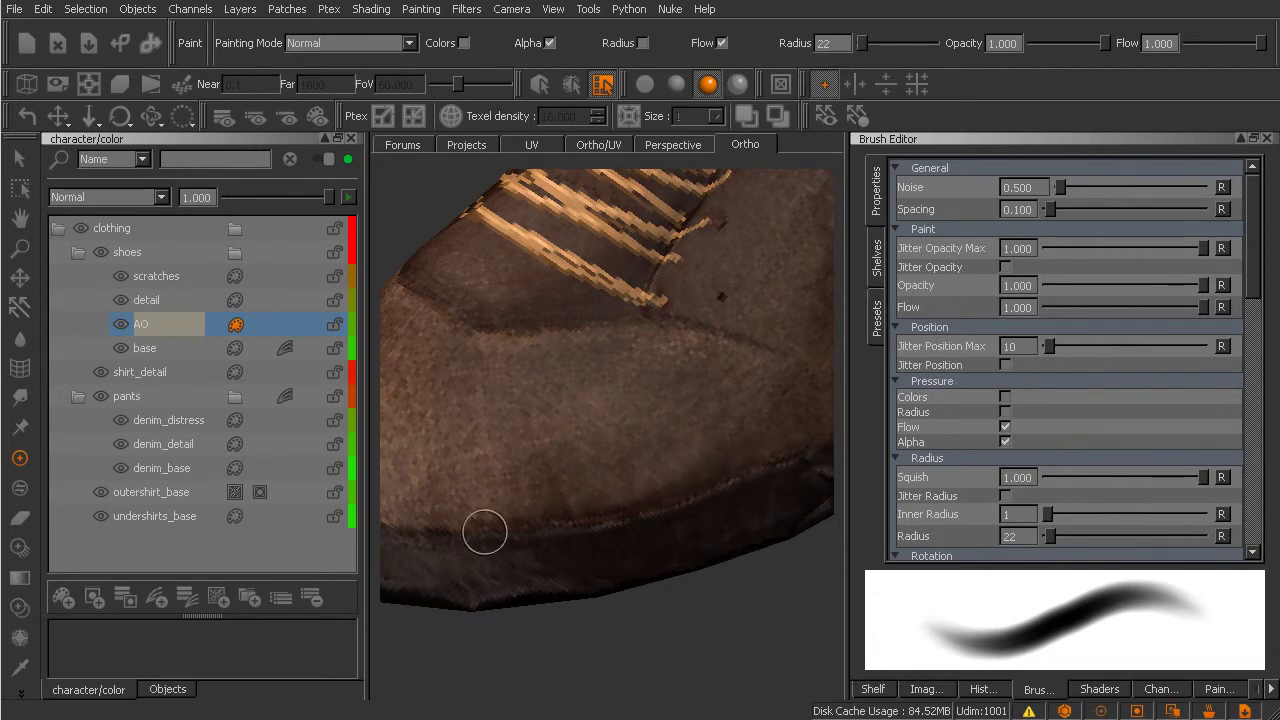
mouse_move(554, 509)
left_mouse_down("alt")
mouse_move(634, 531)
mouse_move(714, 517)
mouse_move(600, 553)
mouse_move(709, 517)
left_mouse_up("alt")
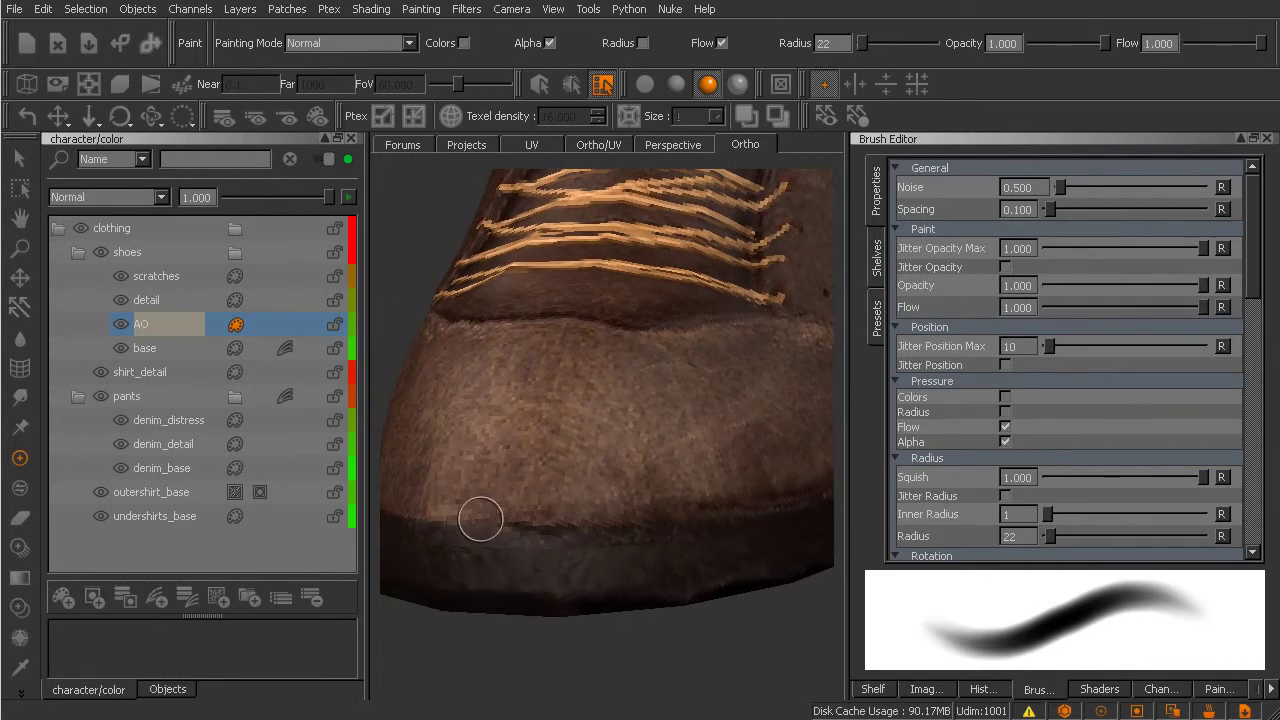
mouse_move(626, 517)
left_mouse_down("alt")
mouse_move(606, 549)
mouse_move(642, 570)
left_mouse_up("alt")
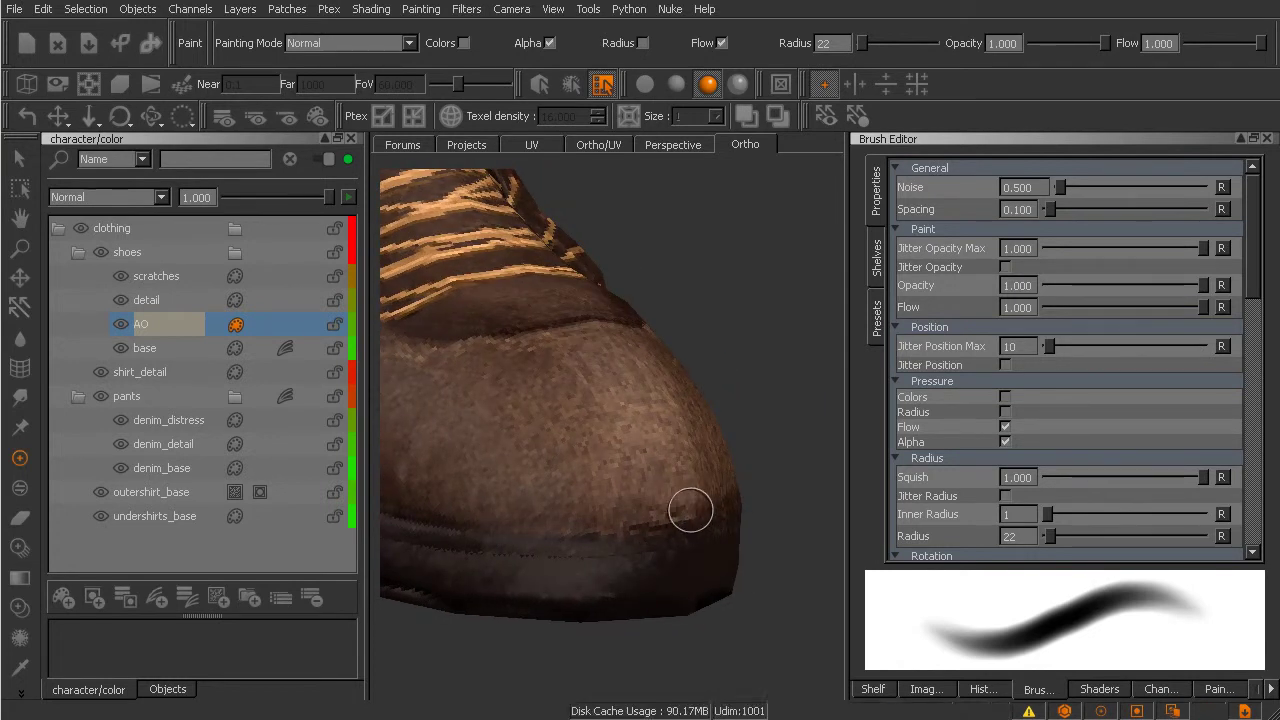
mouse_move(690, 510)
left_mouse_down("alt")
mouse_move(700, 543)
mouse_move(674, 534)
left_mouse_up("alt")
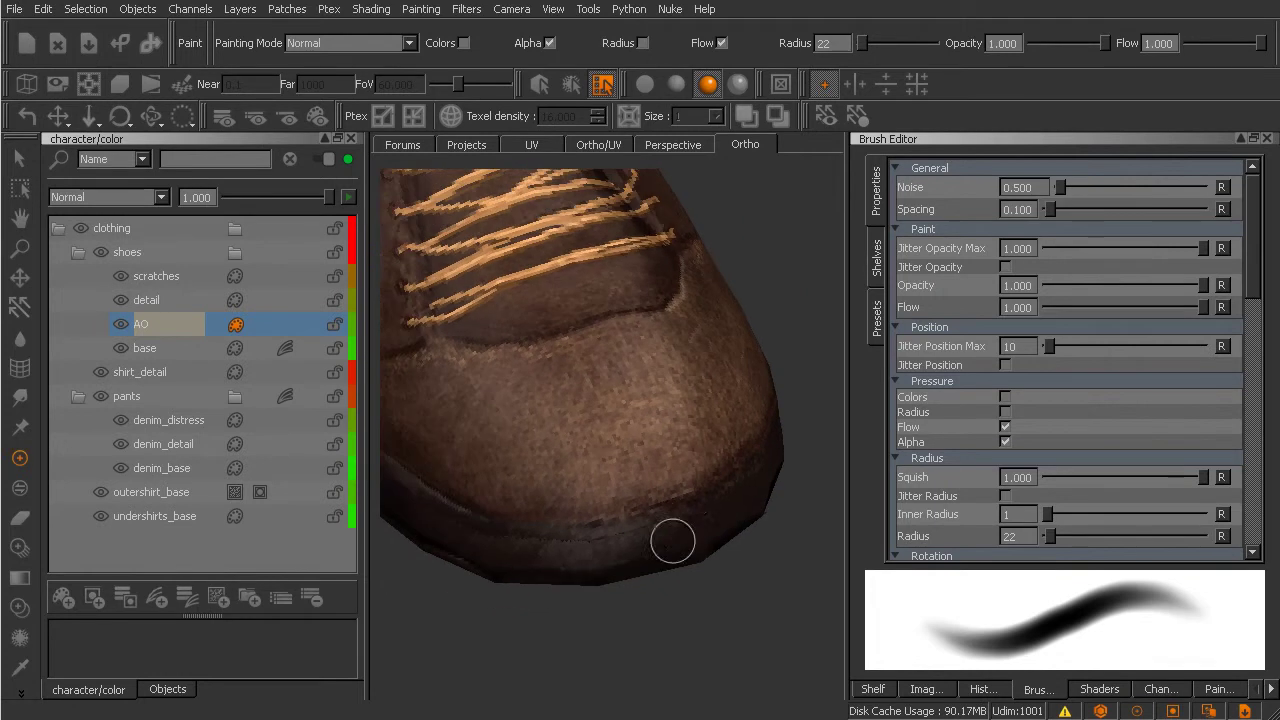
Lower the Beckman shader's specular to 0.063 and extend the sole-seam shading around the toe to the shoe's other side.
left_click(1100, 689)
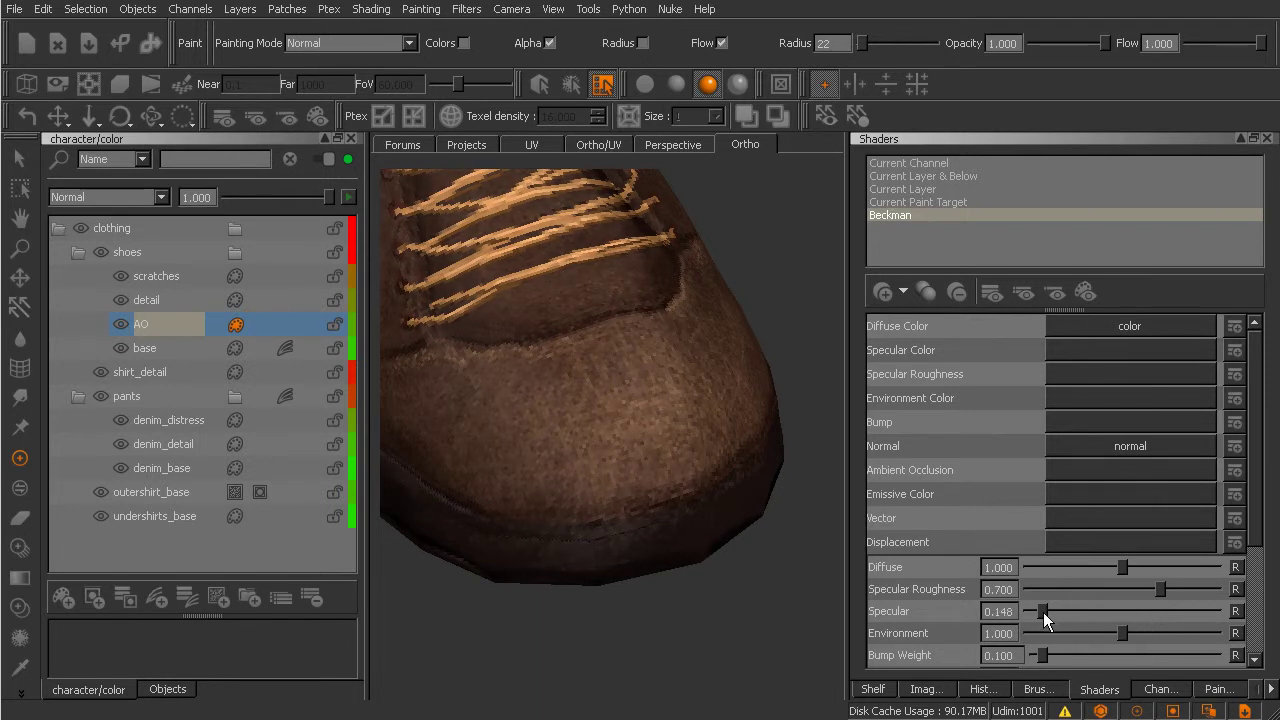
left_click_drag(1037, 612, 1033, 612)
left_click_drag(720, 608, 686, 586, "alt")
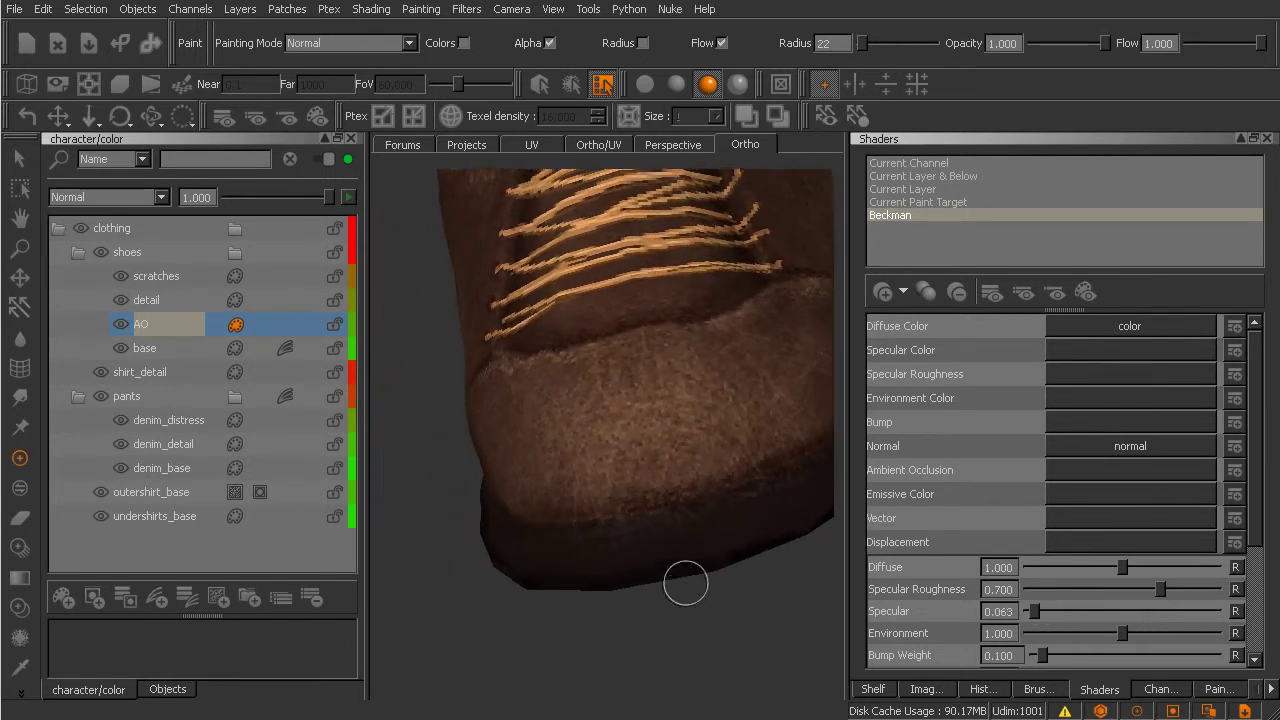
middle_click_drag(731, 502, 671, 518, "alt")
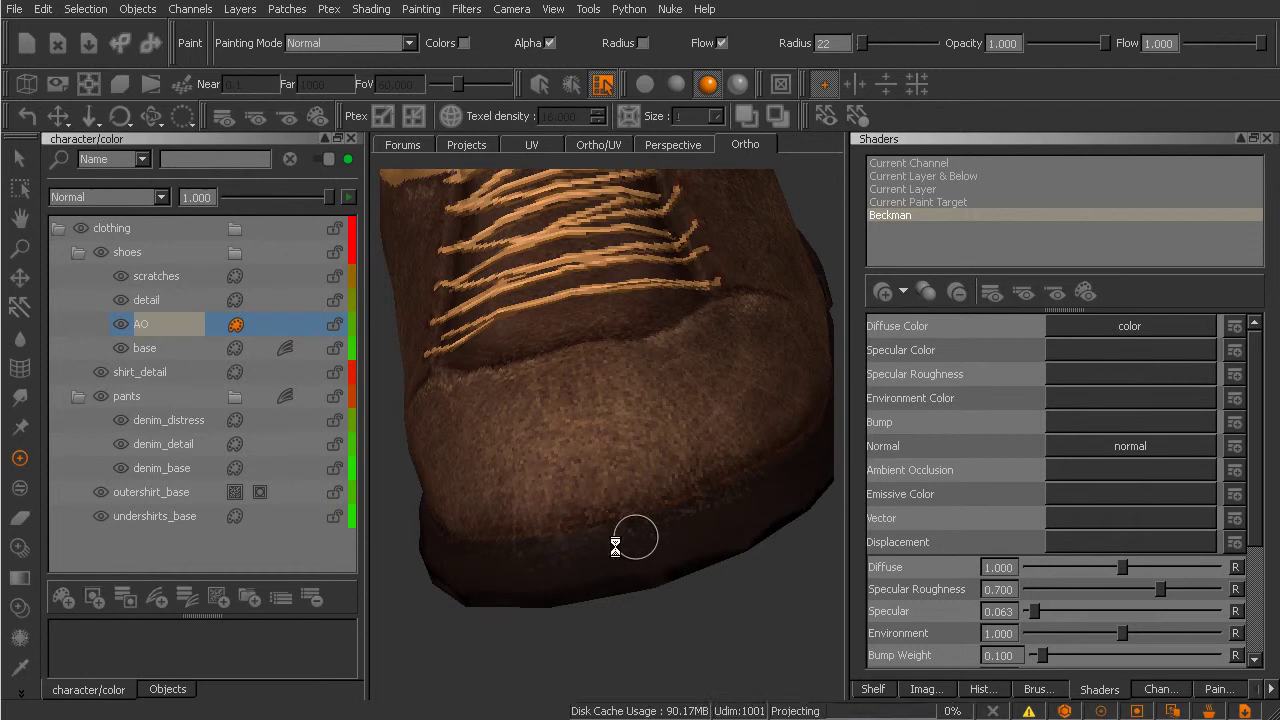
left_click_drag(634, 534, 717, 534, "alt")
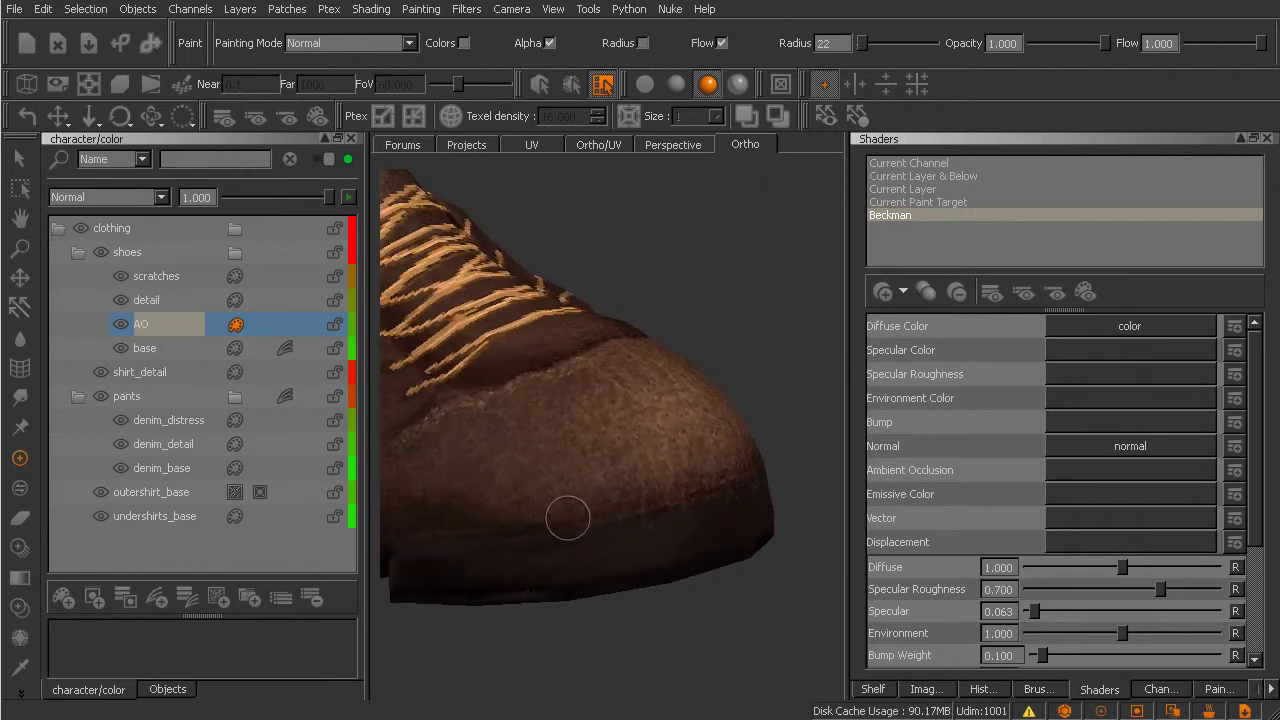
left_click_drag(570, 529, 700, 500, "alt")
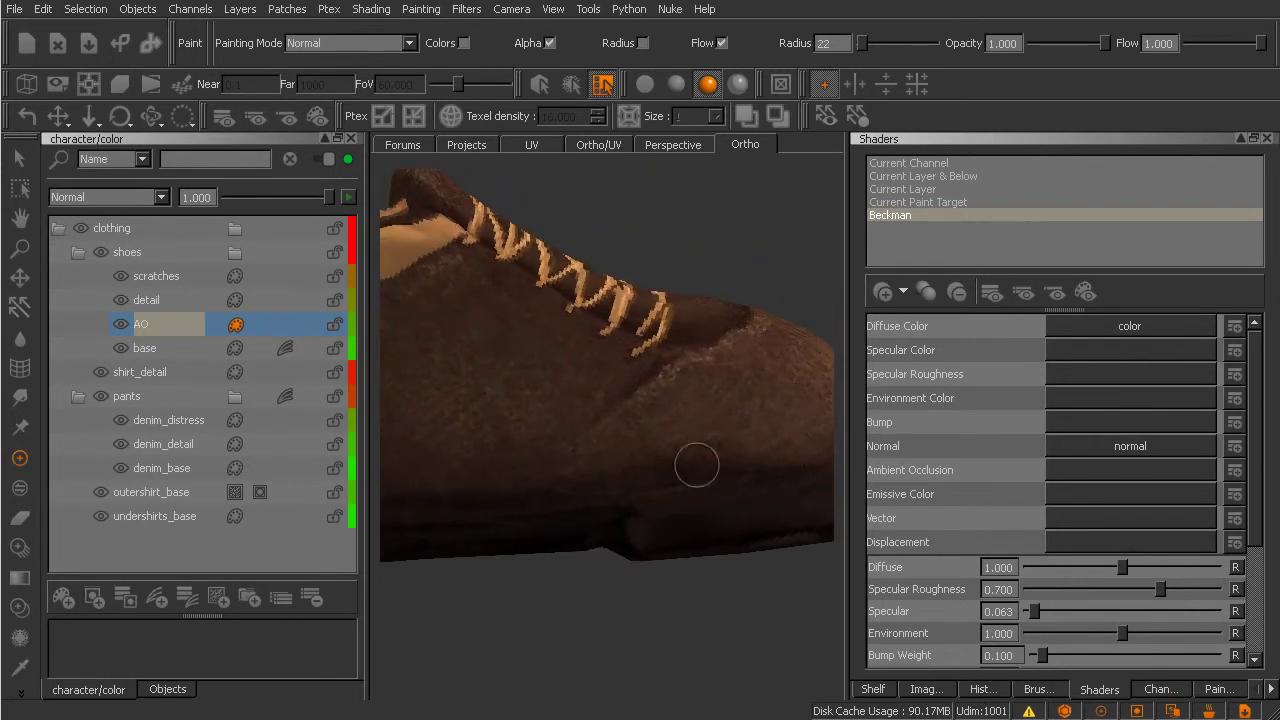
In flat lighting, continue the dark shading along the sole seam from the toe's side back to the heel.
left_click(645, 84)
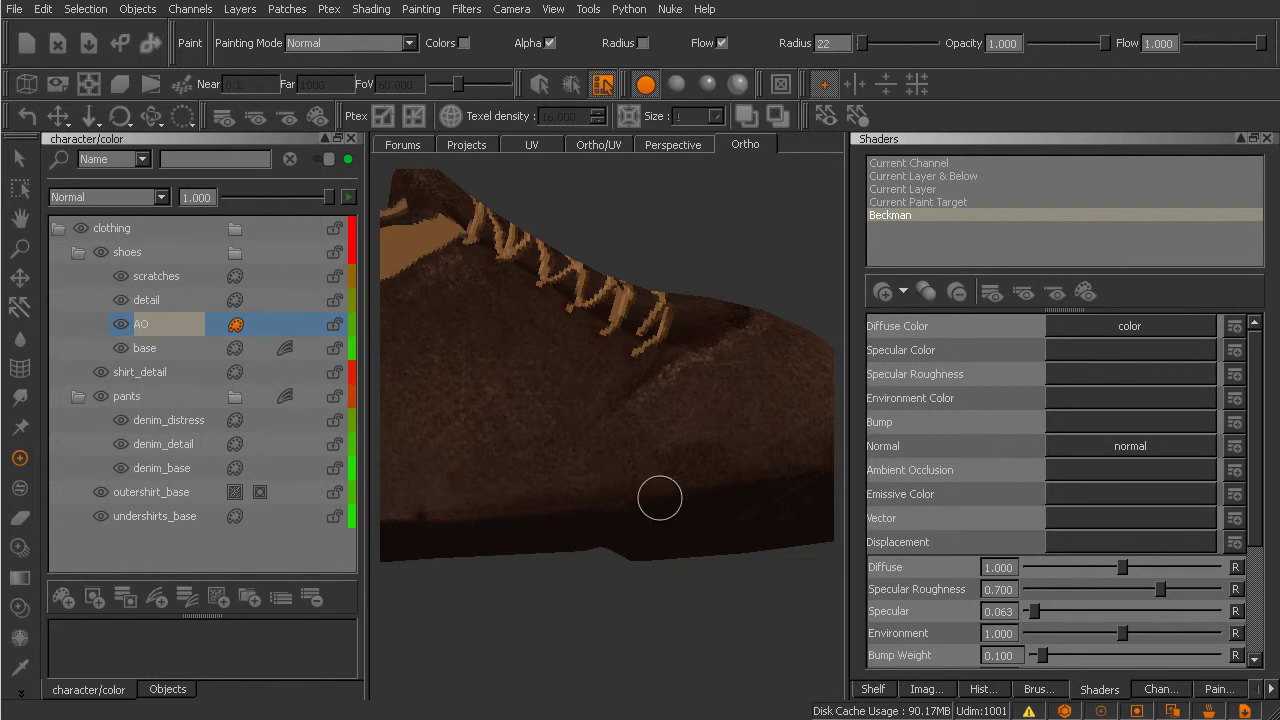
mouse_move(586, 523)
middle_mouse_down()
mouse_move(631, 543)
mouse_move(586, 537)
middle_mouse_up()
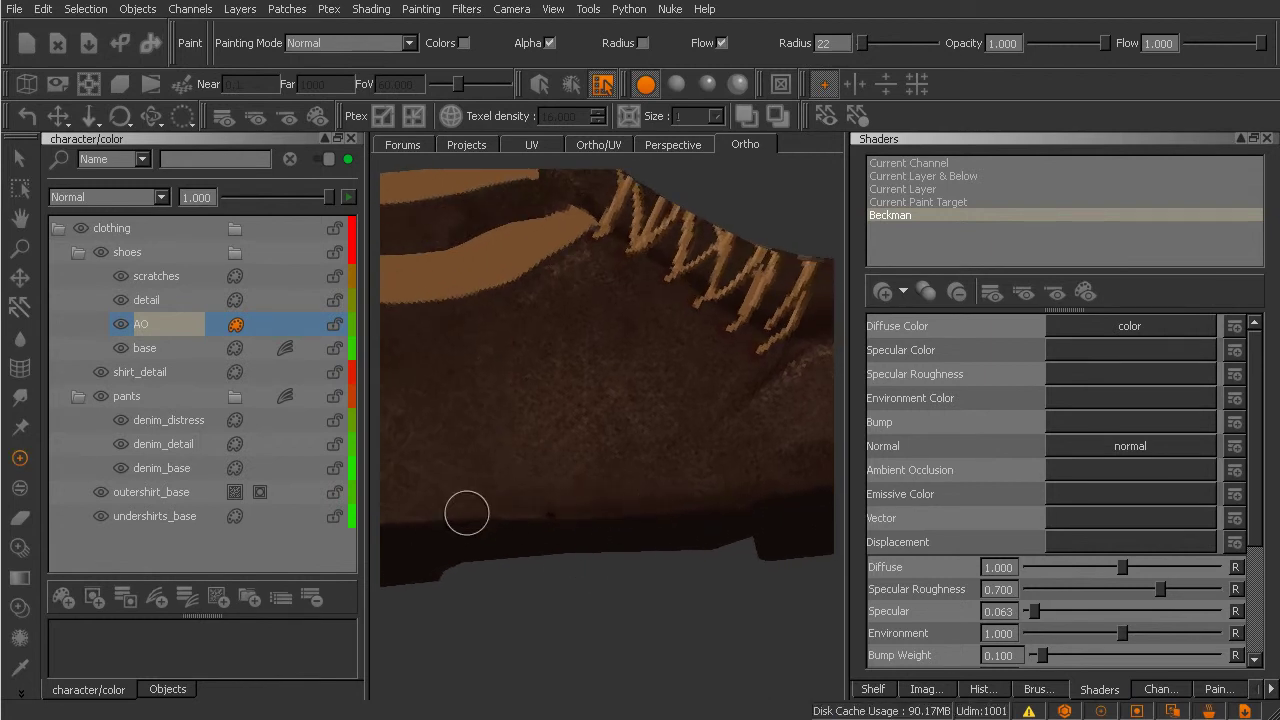
mouse_move(763, 520)
middle_mouse_down()
mouse_move(674, 543)
mouse_move(511, 531)
middle_mouse_up()
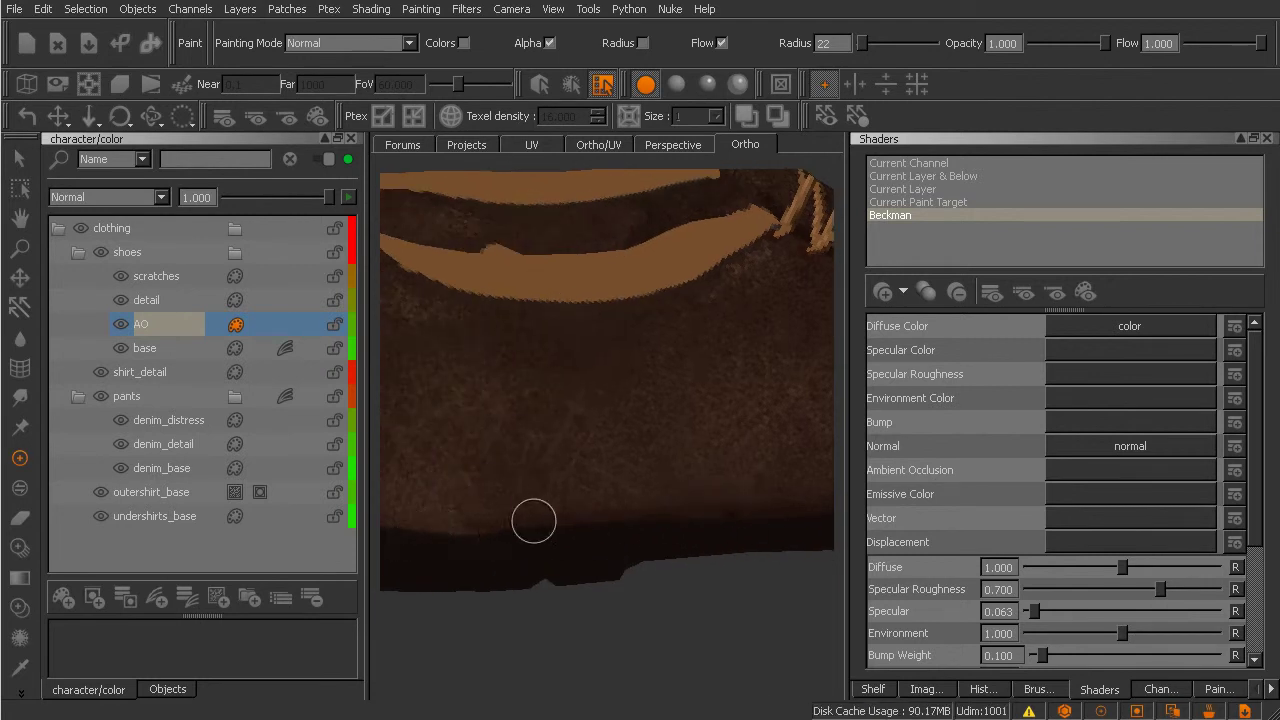
mouse_move(570, 540)
middle_mouse_down()
mouse_move(640, 569)
mouse_move(686, 551)
mouse_move(549, 583)
mouse_move(620, 571)
mouse_move(617, 597)
mouse_move(636, 520)
middle_mouse_up()
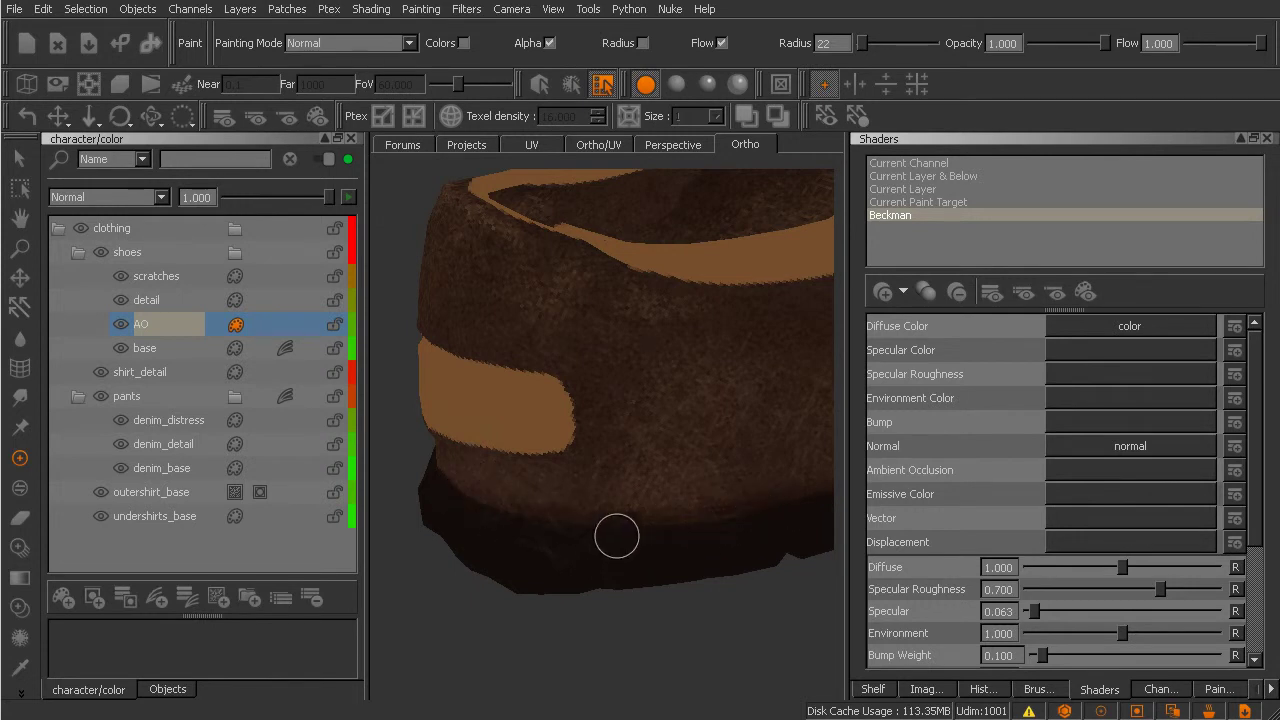
mouse_move(586, 557)
middle_mouse_down()
mouse_move(686, 520)
mouse_move(540, 557)
mouse_move(689, 551)
middle_mouse_up()
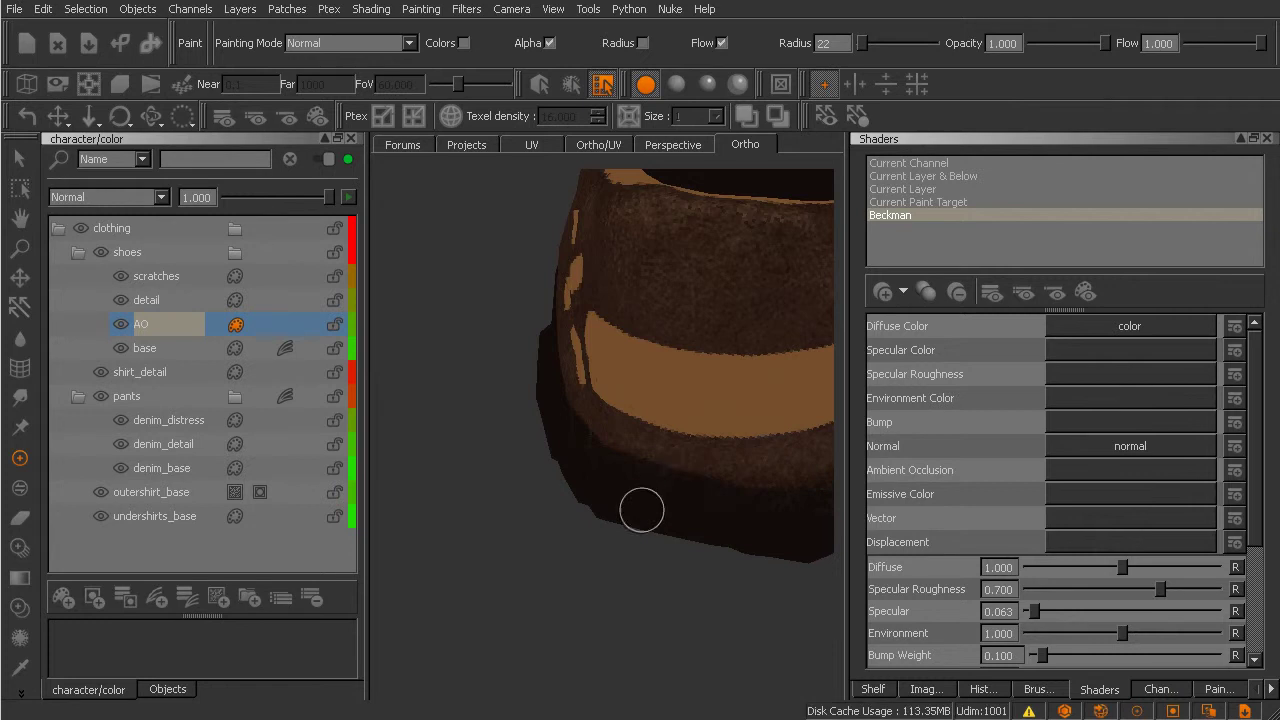
Carry the sole-seam shading around the heel and along the striped side of the shoe, undoing a stray stroke.
mouse_move(640, 509)
middle_mouse_down()
mouse_move(734, 503)
mouse_move(630, 568)
mouse_move(657, 538)
middle_mouse_up()
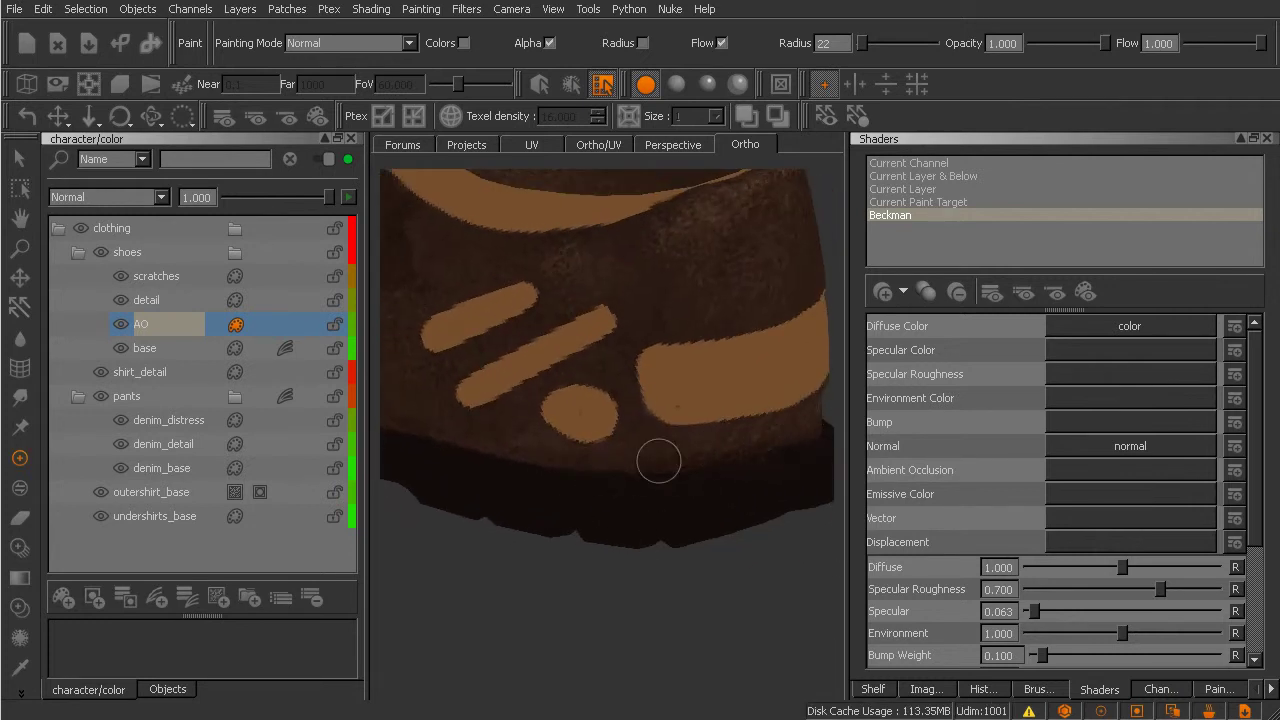
middle_click_drag(543, 506, 649, 523)
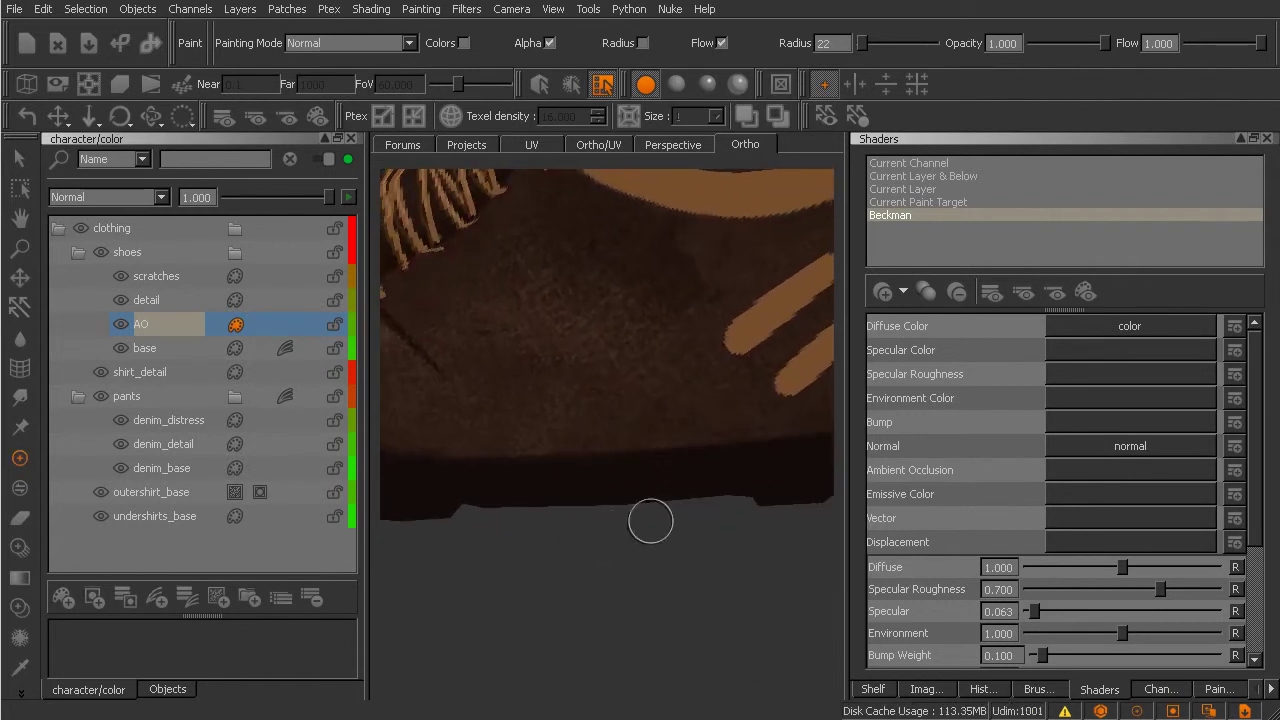
middle_click_drag(720, 486, 694, 497)
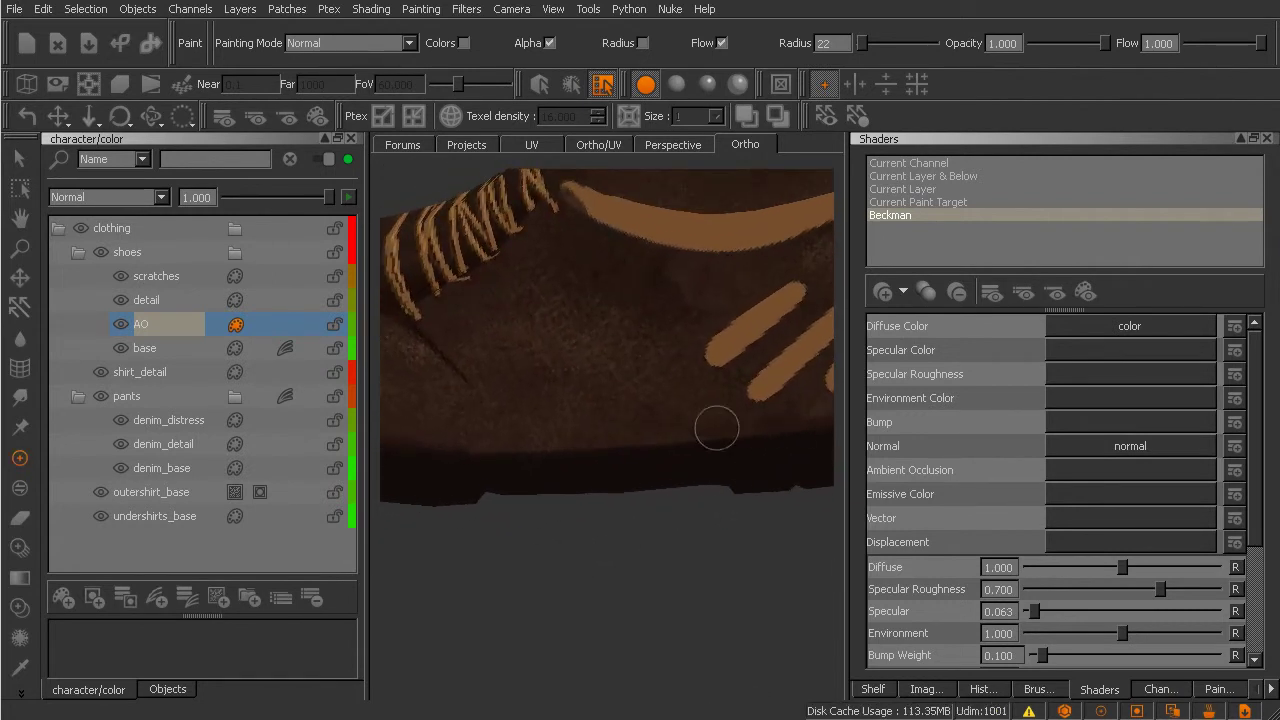
key("ctrl+z")
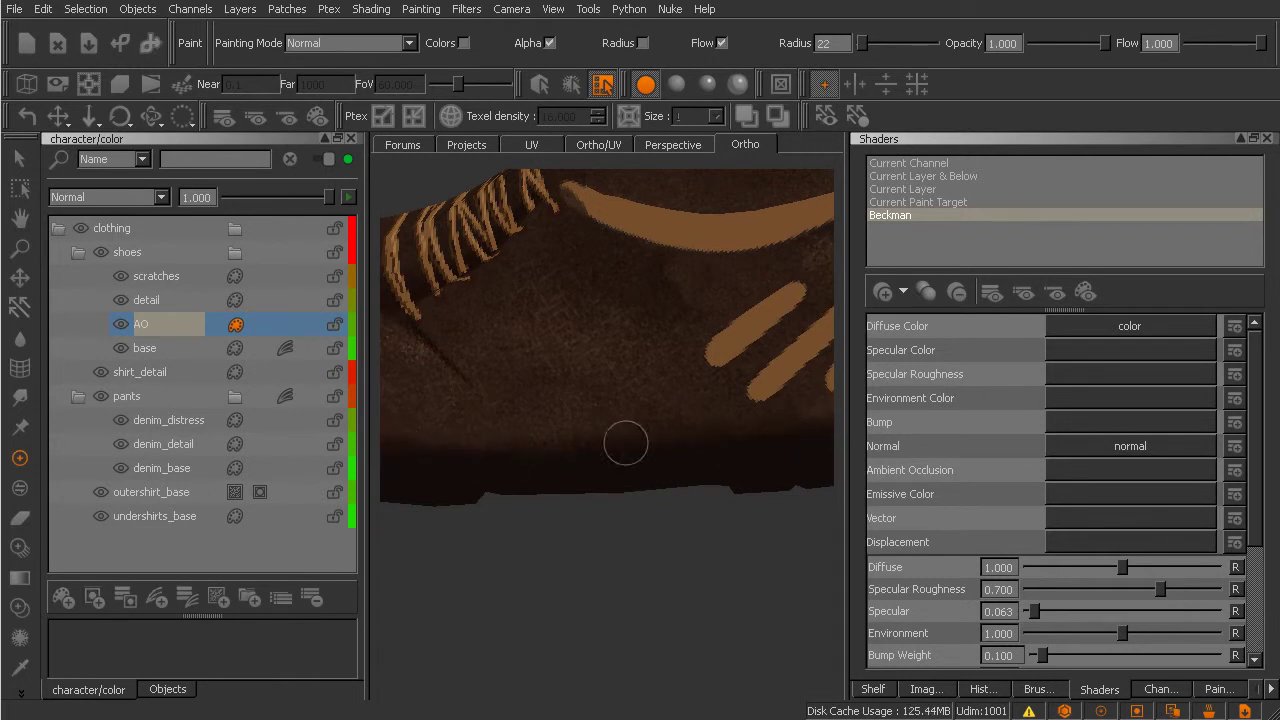
mouse_move(686, 471)
middle_mouse_down()
mouse_move(623, 503)
mouse_move(740, 499)
mouse_move(790, 470)
middle_mouse_up()
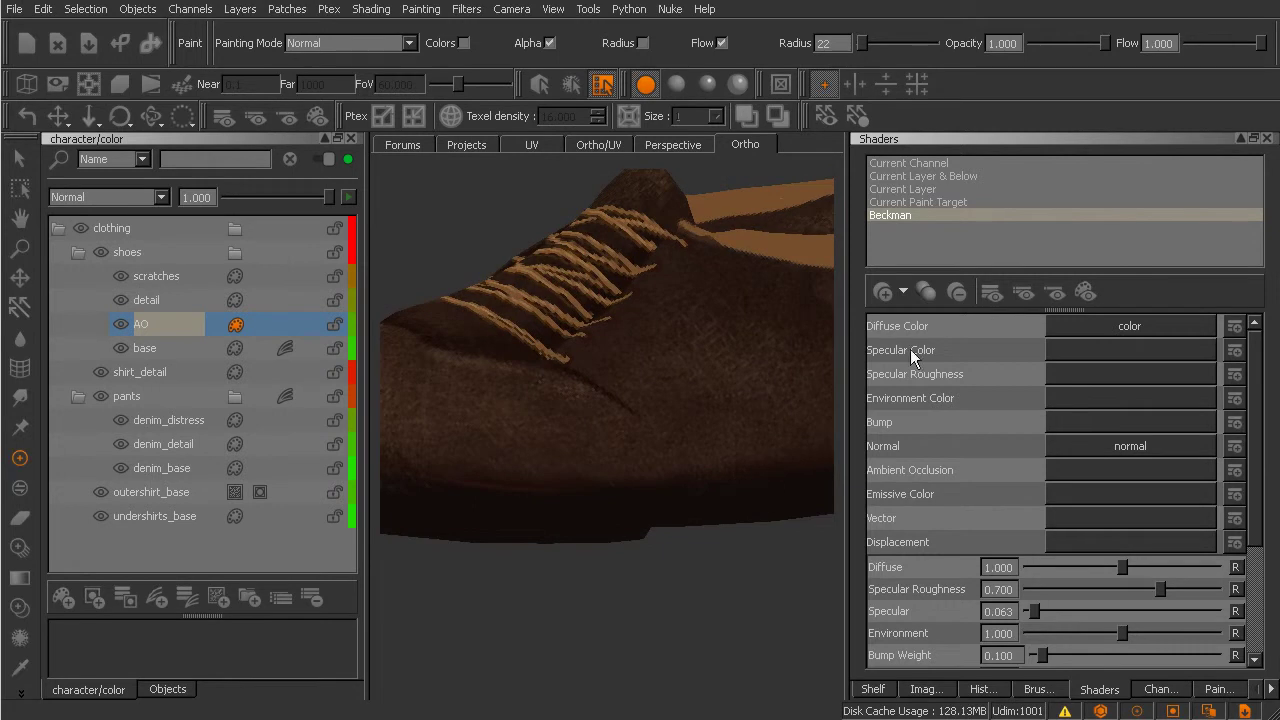
Check the sole-seam shading in full lighting on both sides of the shoe.
left_click(708, 84)
right_click_drag(714, 502, 603, 550, "alt")
left_click_drag(603, 550, 509, 566, "alt")
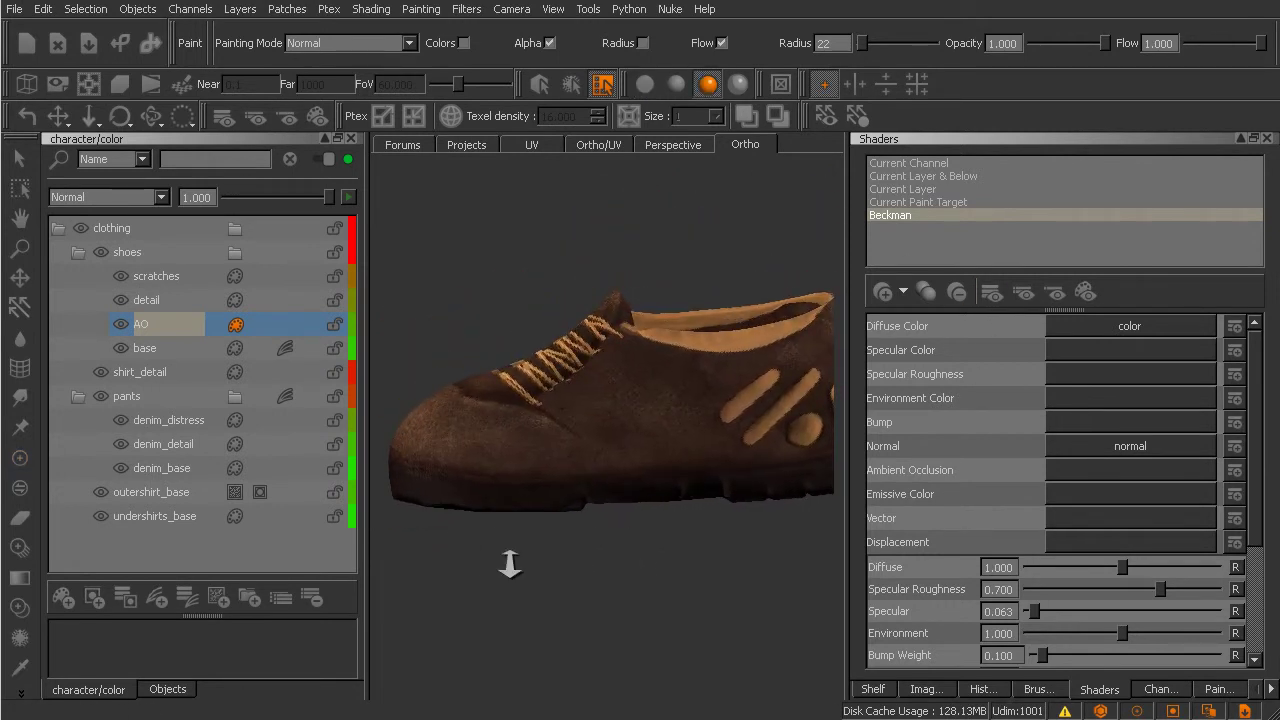
right_click_drag(509, 566, 550, 587, "alt")
middle_click_drag(550, 587, 658, 582, "alt")
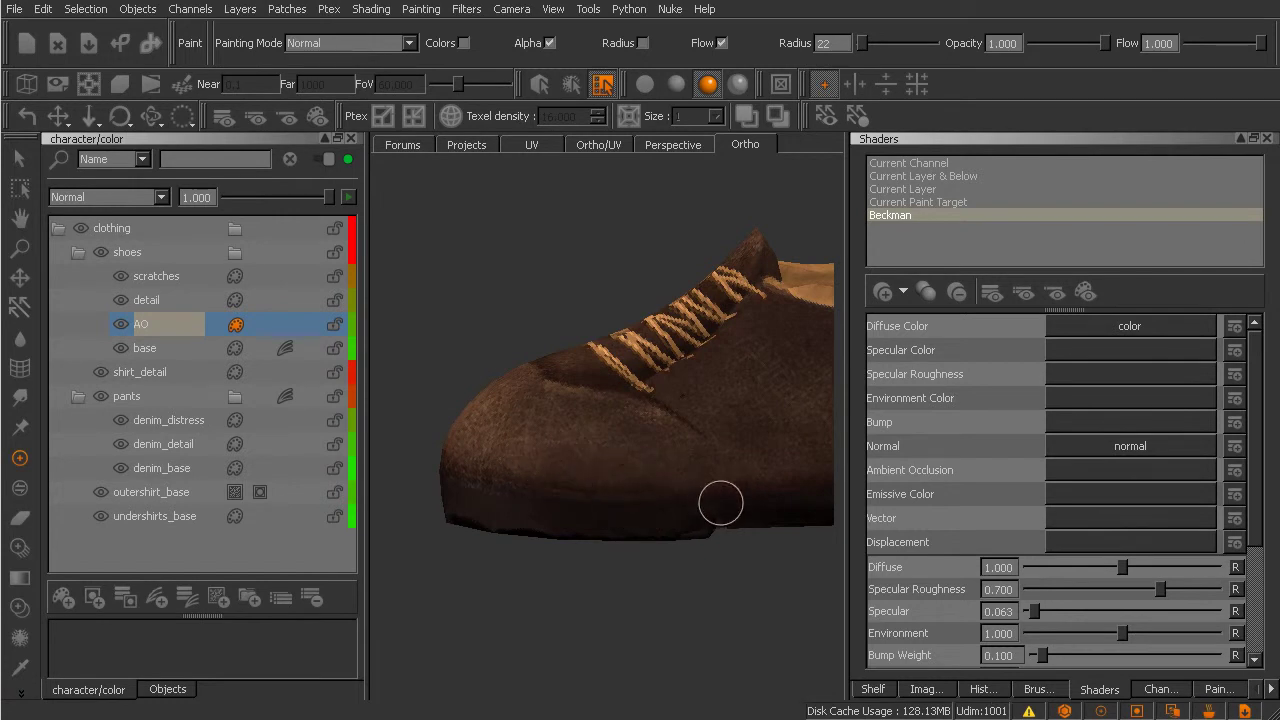
middle_click_drag(729, 514, 571, 540, "alt")
right_click_drag(571, 540, 659, 554, "alt")
mouse_move(659, 554)
middle_mouse_down("alt")
mouse_move(629, 550)
mouse_move(771, 534)
mouse_move(657, 554)
mouse_move(623, 537)
mouse_move(650, 546)
mouse_move(691, 531)
mouse_move(609, 543)
mouse_move(600, 527)
middle_mouse_up("alt")
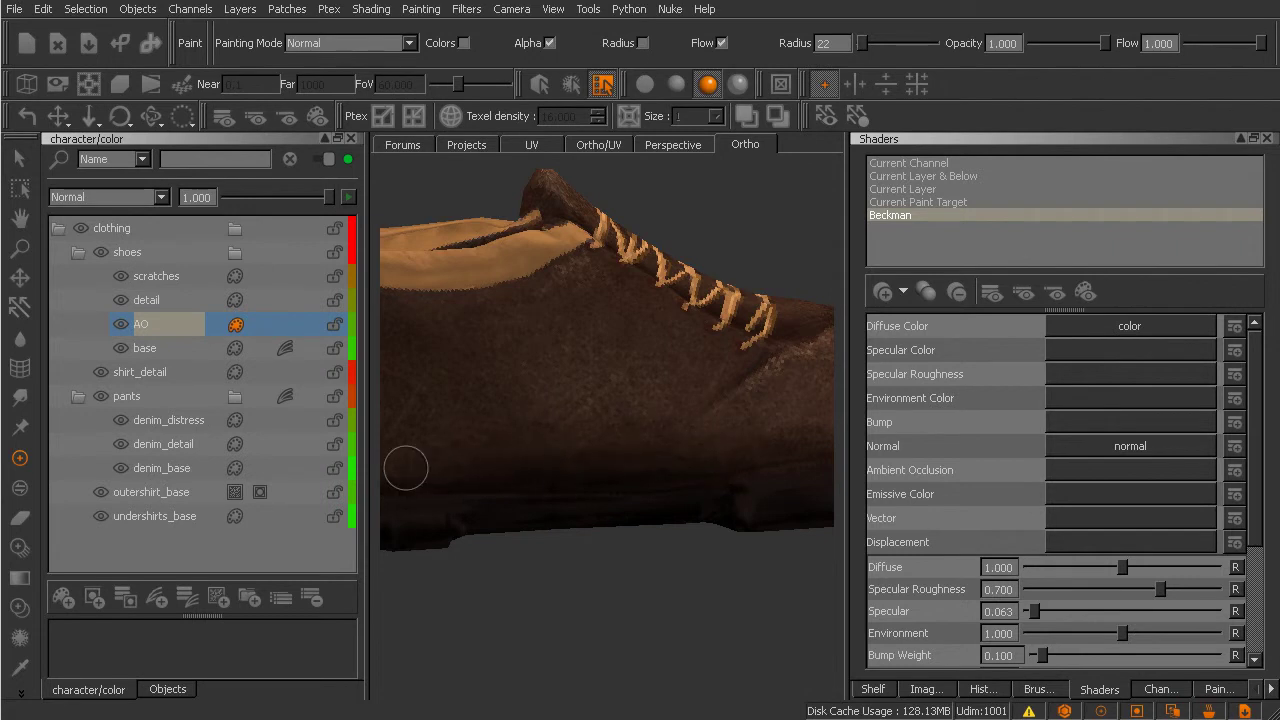
In flat lighting, undo the last stroke and broaden the soft shading above the sole seam with a brush radius of 60.
left_click(645, 84)
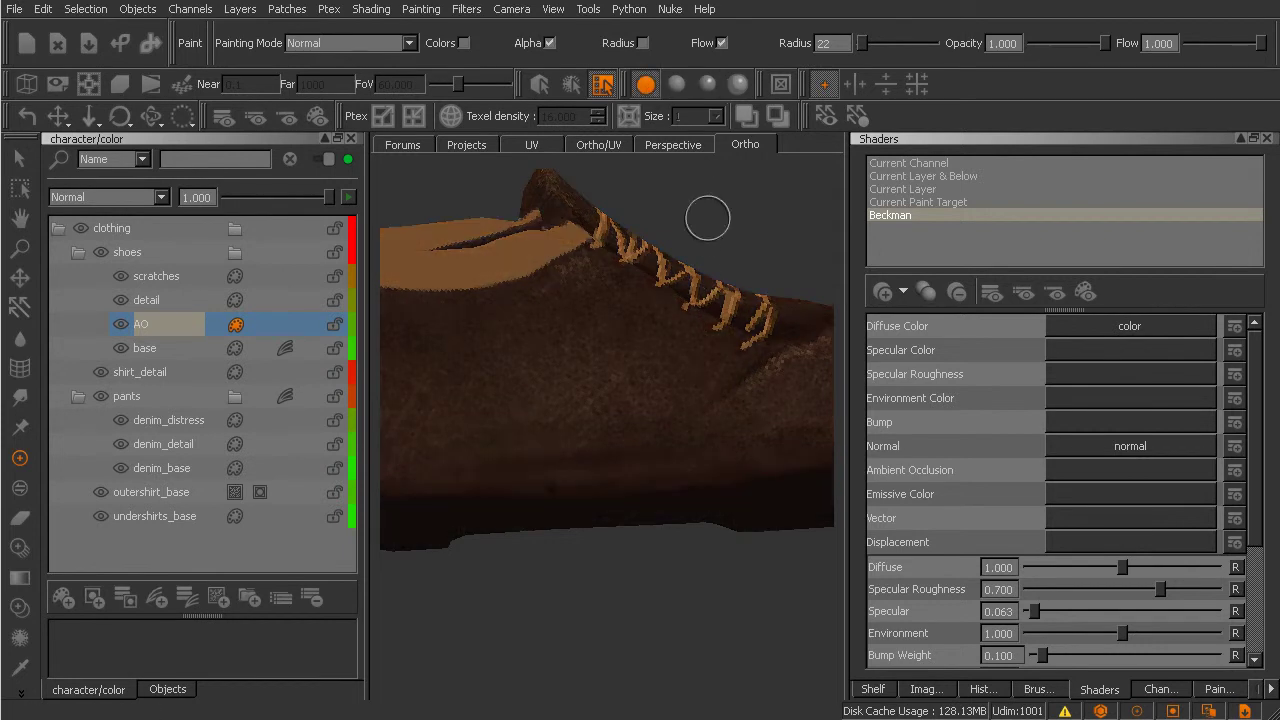
key("ctrl+z")
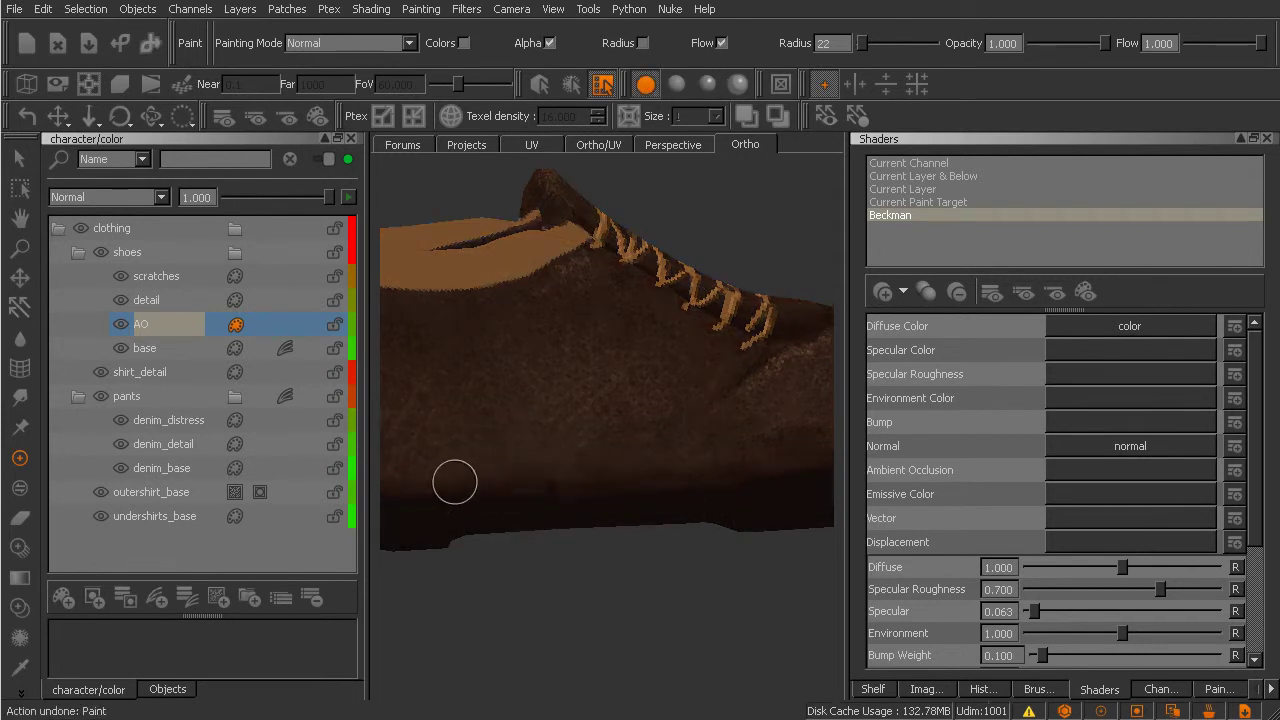
key("r")
left_click_drag(566, 483, 590, 480)
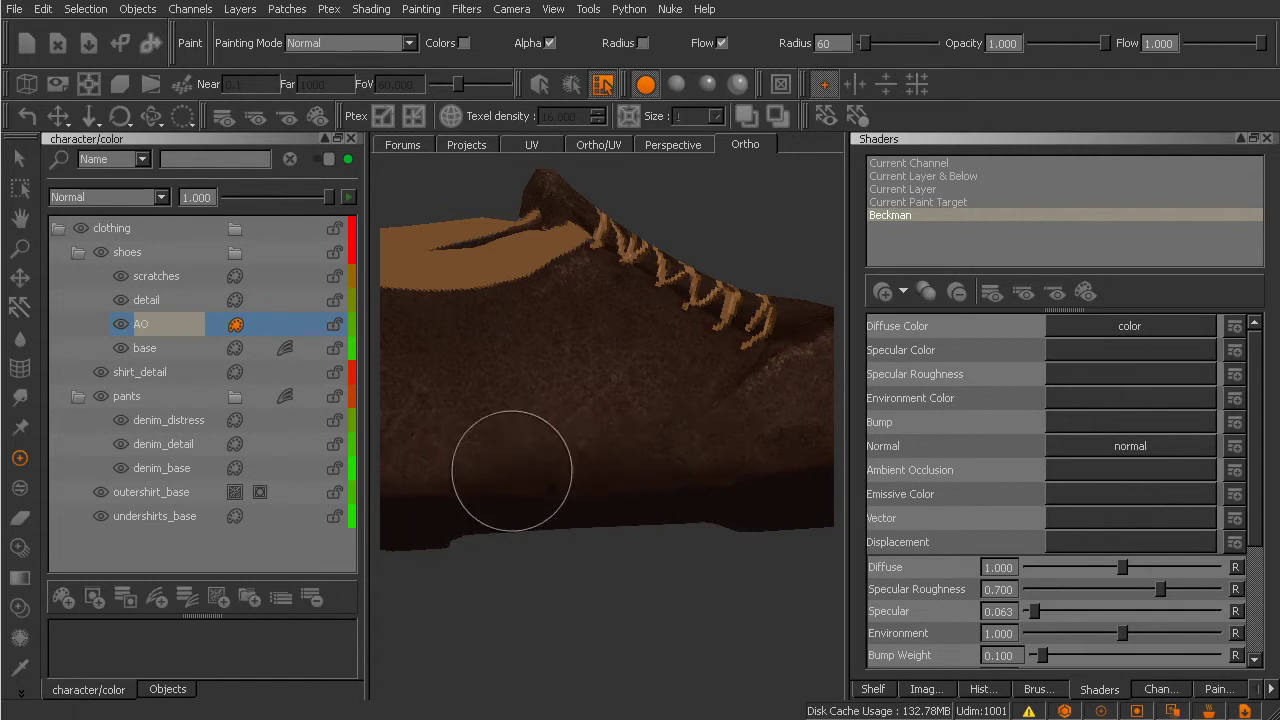
middle_click_drag(537, 494, 691, 491, "alt")
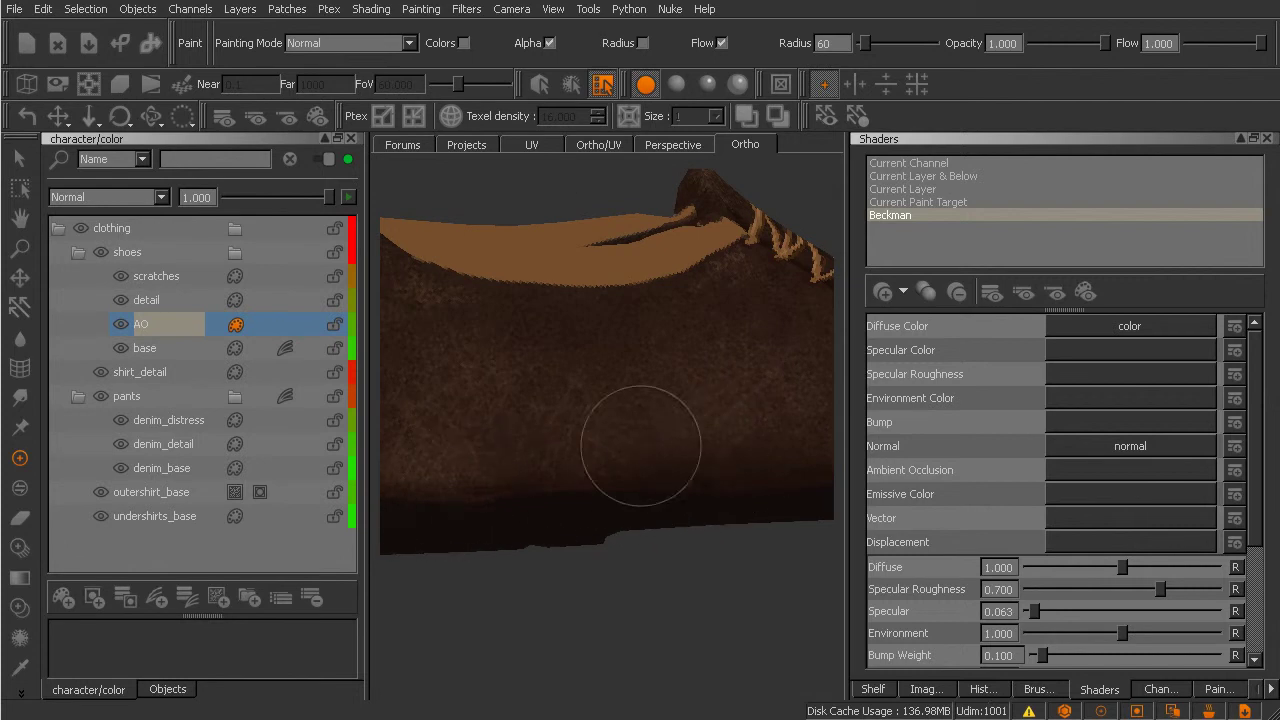
middle_click_drag(720, 491, 651, 513)
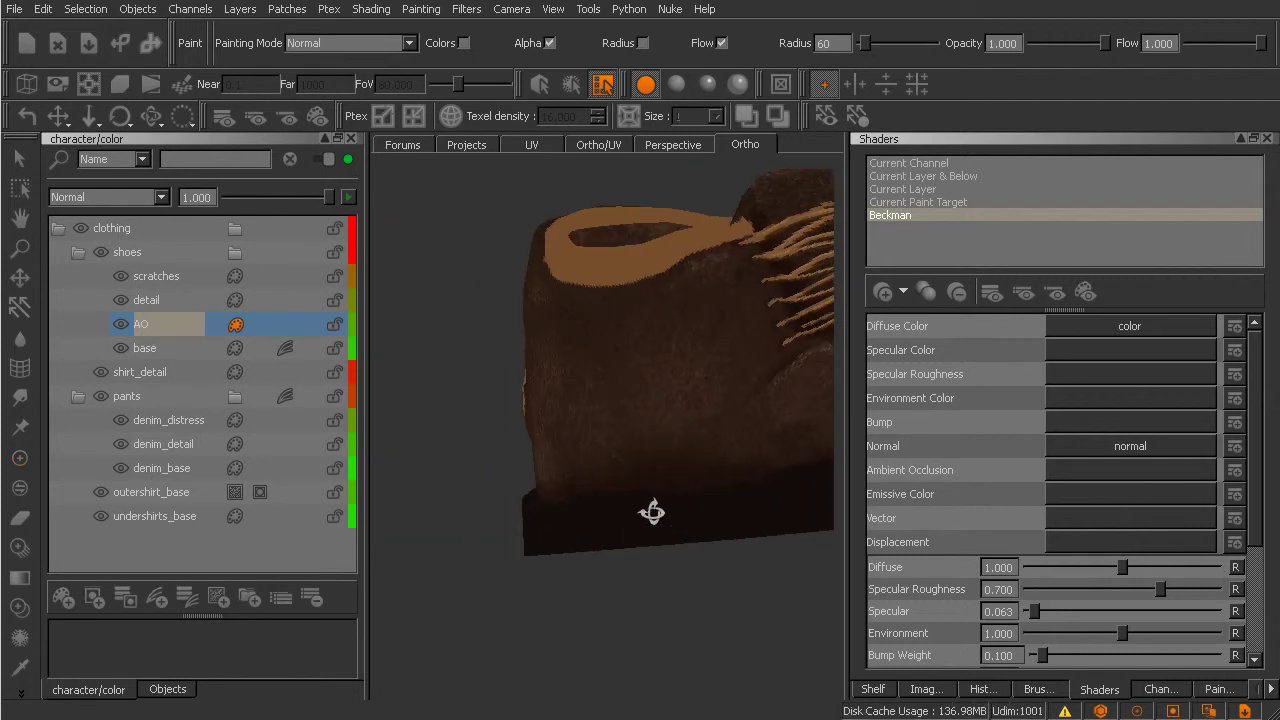
left_click_drag(653, 512, 669, 509, "alt")
right_click_drag(669, 509, 646, 526, "alt")
left_click_drag(646, 526, 578, 538, "alt")
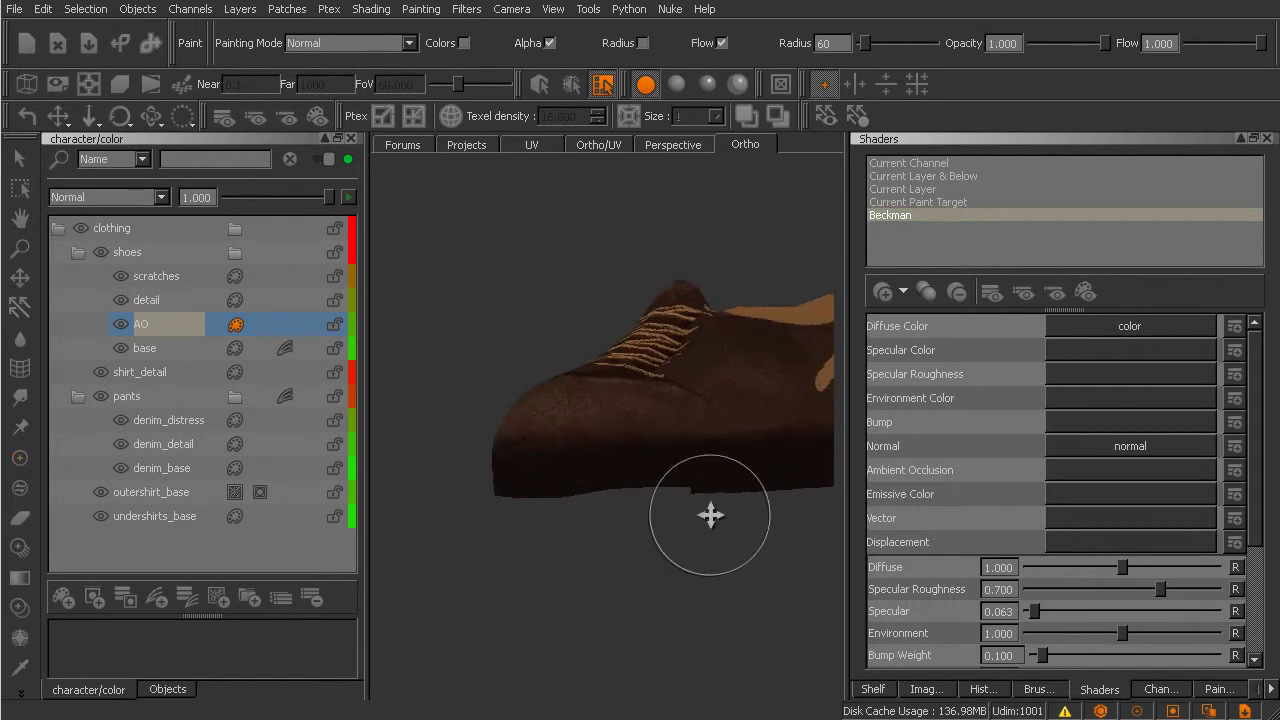
middle_click_drag(710, 515, 634, 471)
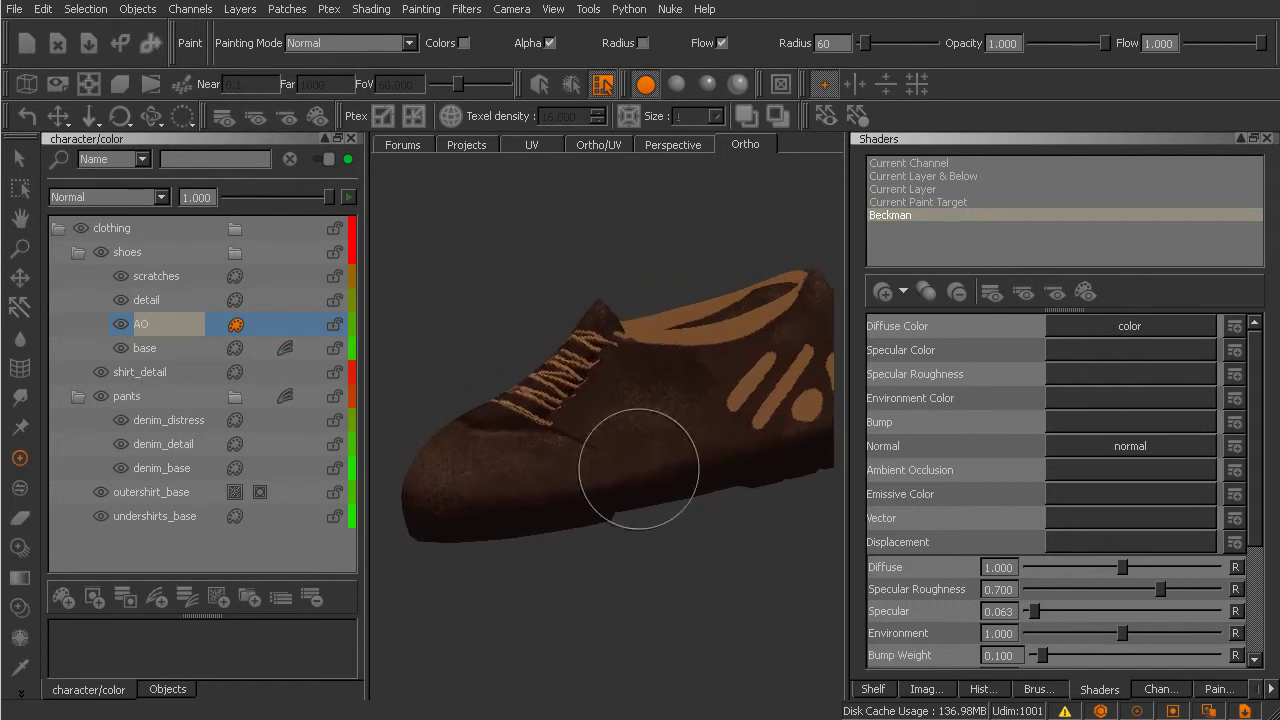
In full lighting, shade the tongue's edges and lace ends near the collar trim with a brush radius of 12.
left_click(705, 88)
middle_click_drag(614, 386, 663, 463)
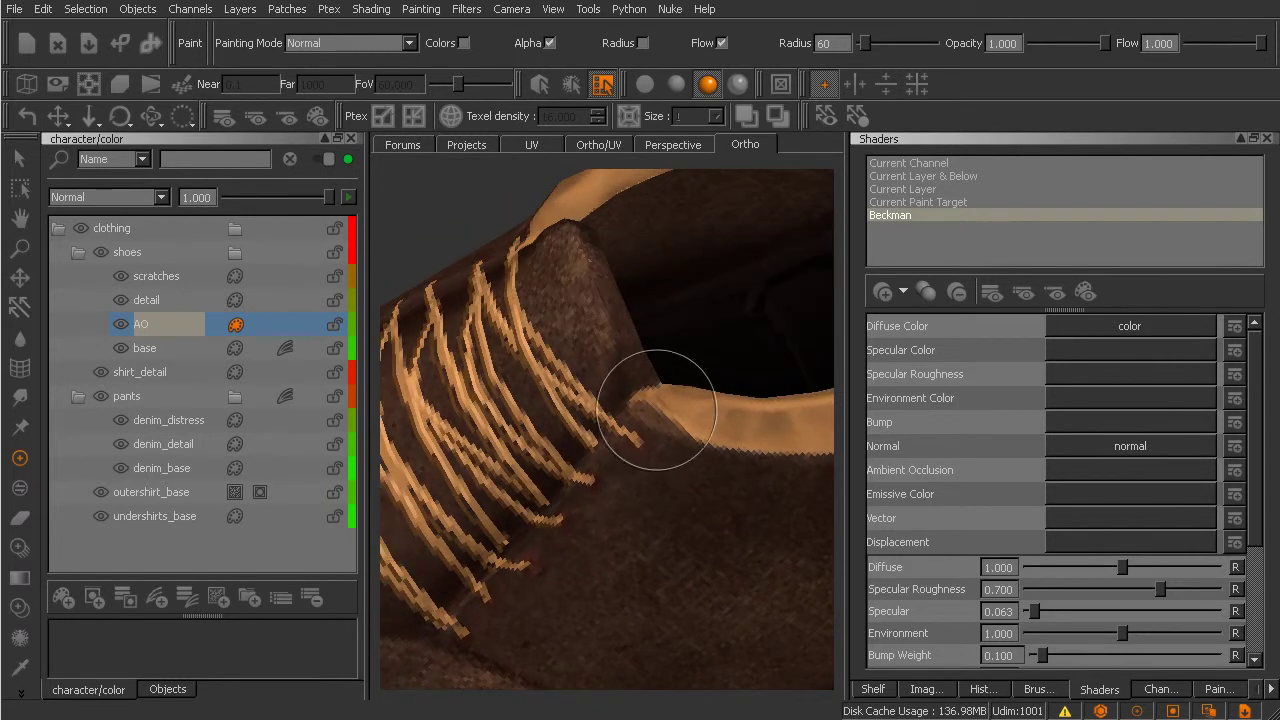
key("r")
left_click_drag(682, 428, 634, 428)
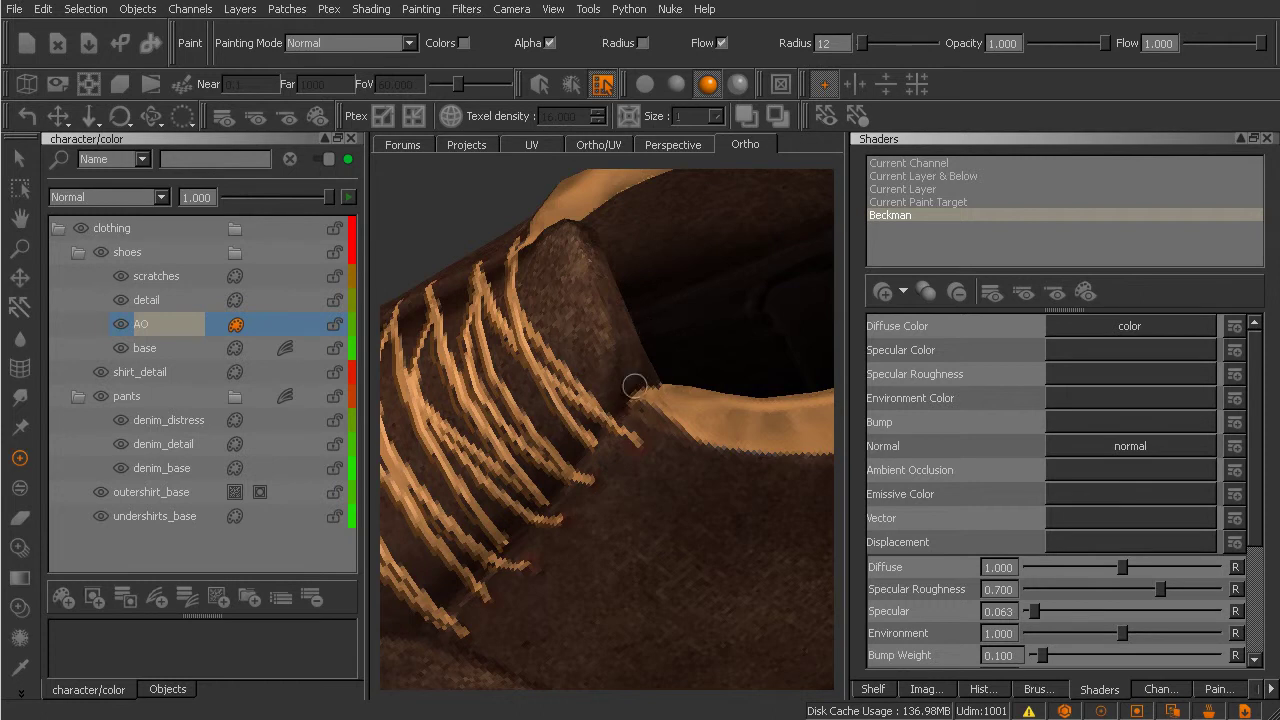
mouse_move(689, 346)
left_mouse_down("alt")
mouse_move(623, 500)
mouse_move(625, 460)
mouse_move(569, 337)
left_mouse_up("alt")
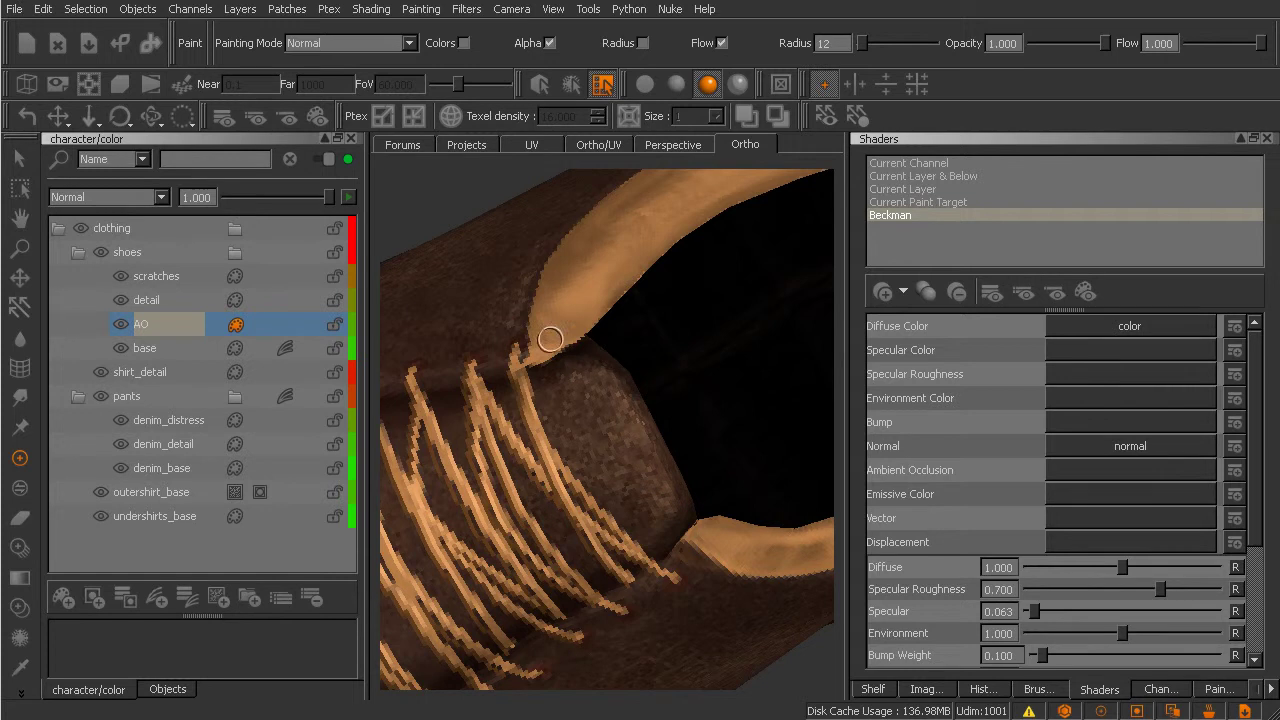
mouse_move(580, 383)
left_mouse_down("alt")
mouse_move(609, 431)
mouse_move(505, 487)
mouse_move(577, 503)
mouse_move(529, 400)
left_mouse_up("alt")
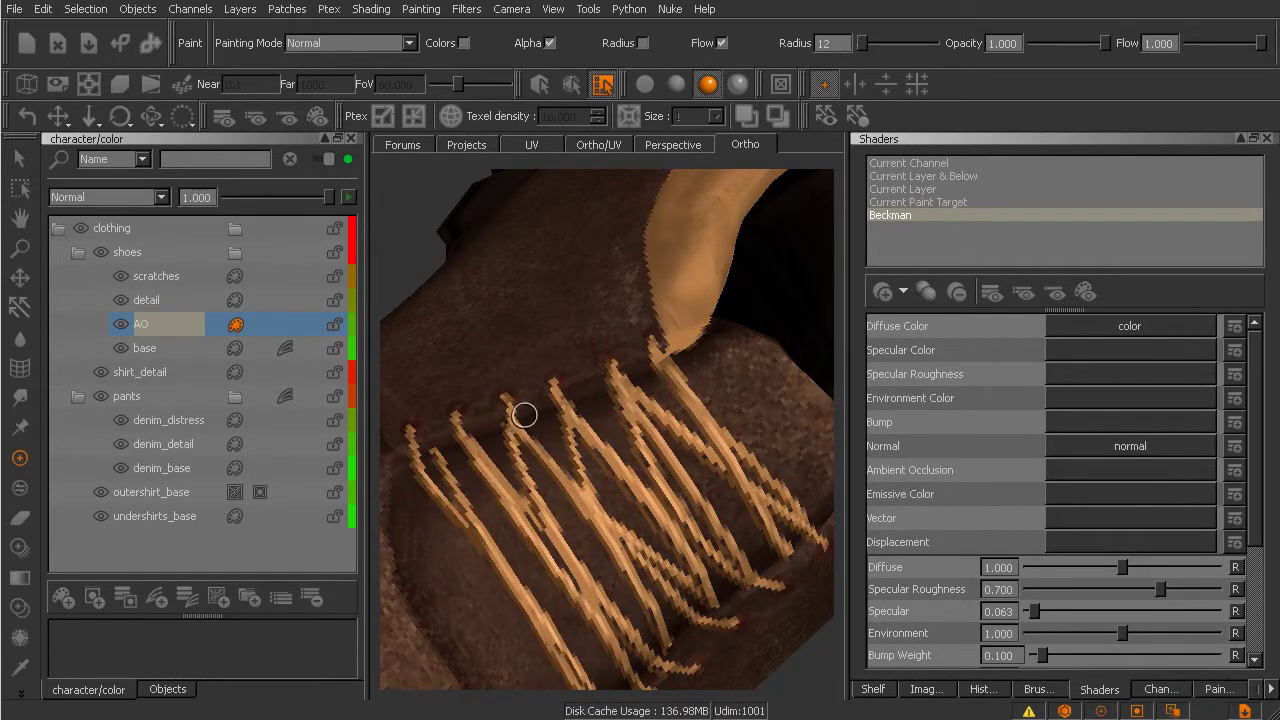
Add a new paint layer named AO directly above the detail layer in the shoes group.
left_click(168, 300)
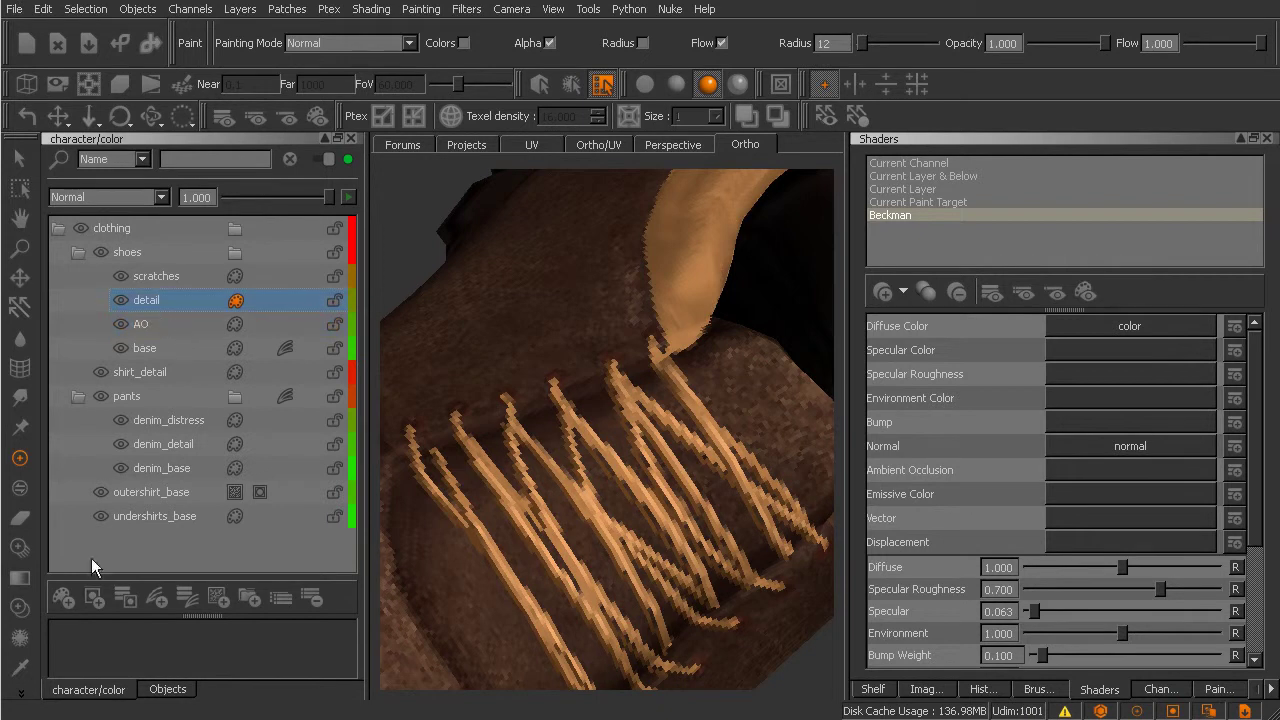
left_click(61, 599)
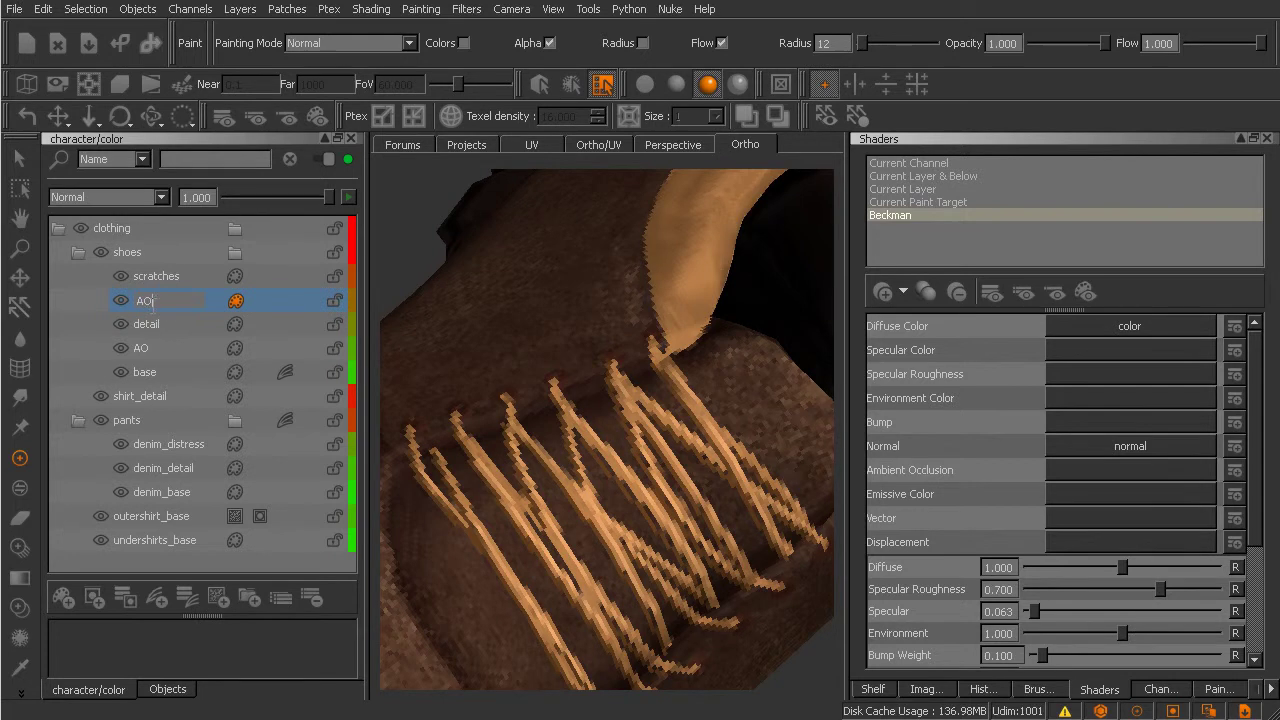
Undo the first trim stroke on the new AO layer, then shade both collar-trim ends beside the tongue with a brush radius of 28.
mouse_move(637, 452)
left_mouse_down("alt")
mouse_move(574, 523)
mouse_move(620, 500)
mouse_move(615, 480)
mouse_move(630, 506)
mouse_move(606, 429)
left_mouse_up("alt")
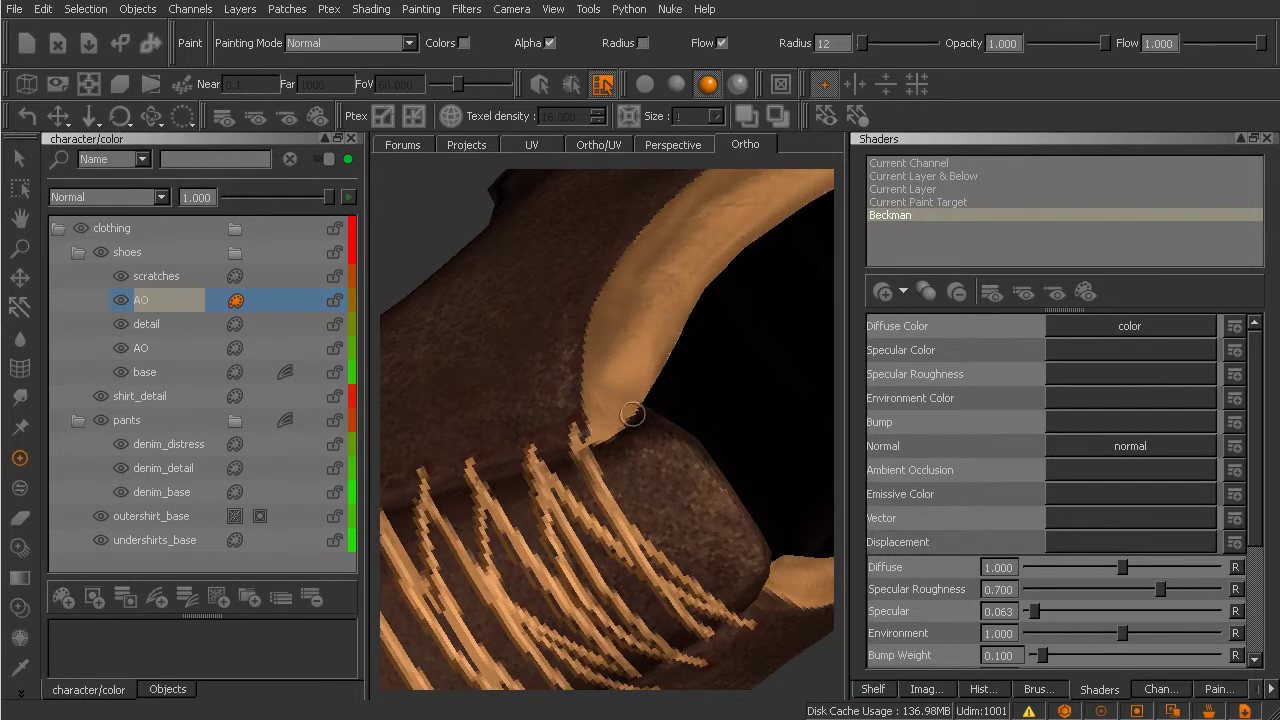
key("ctrl+z")
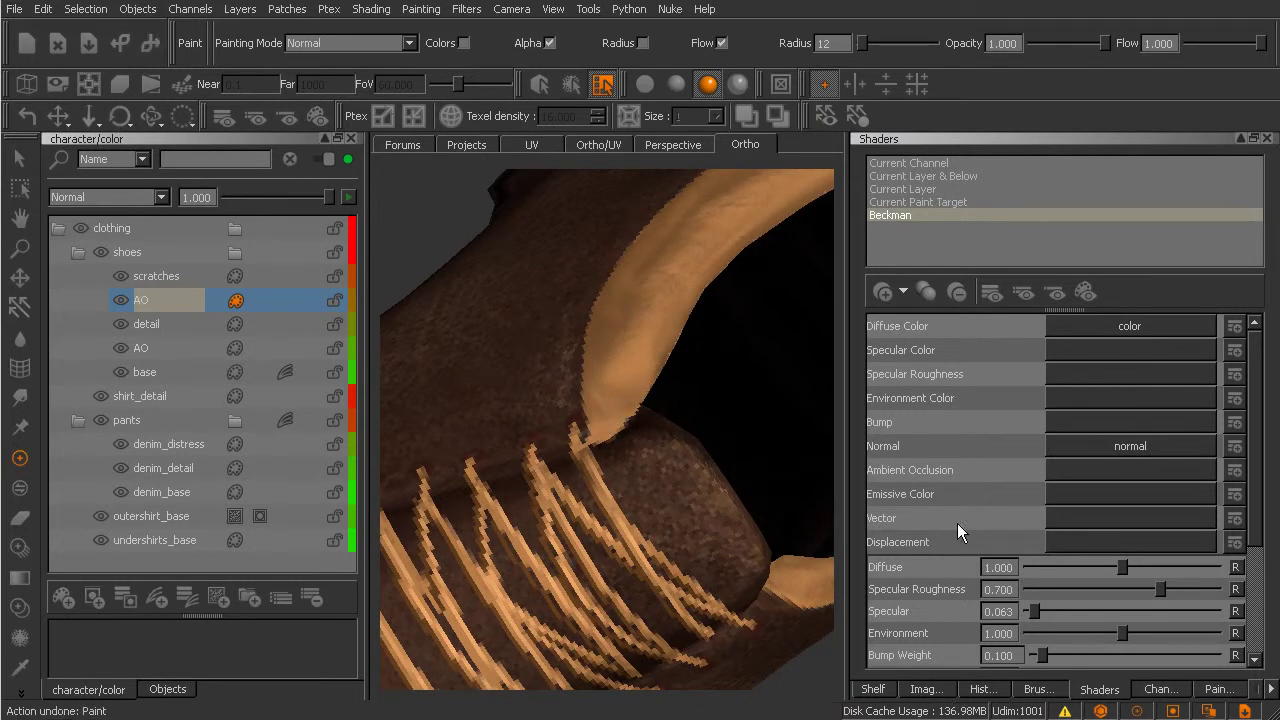
left_click(1036, 689)
key("r")
left_click_drag(591, 465, 617, 455)
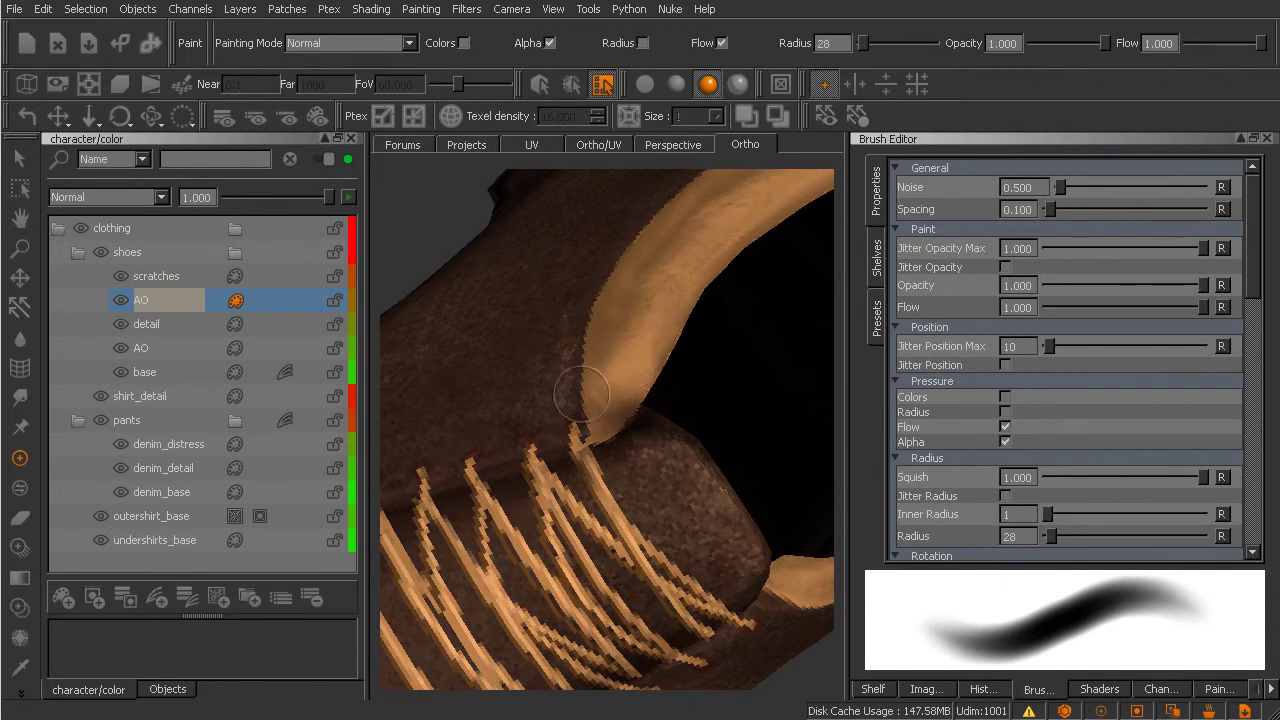
key("e")
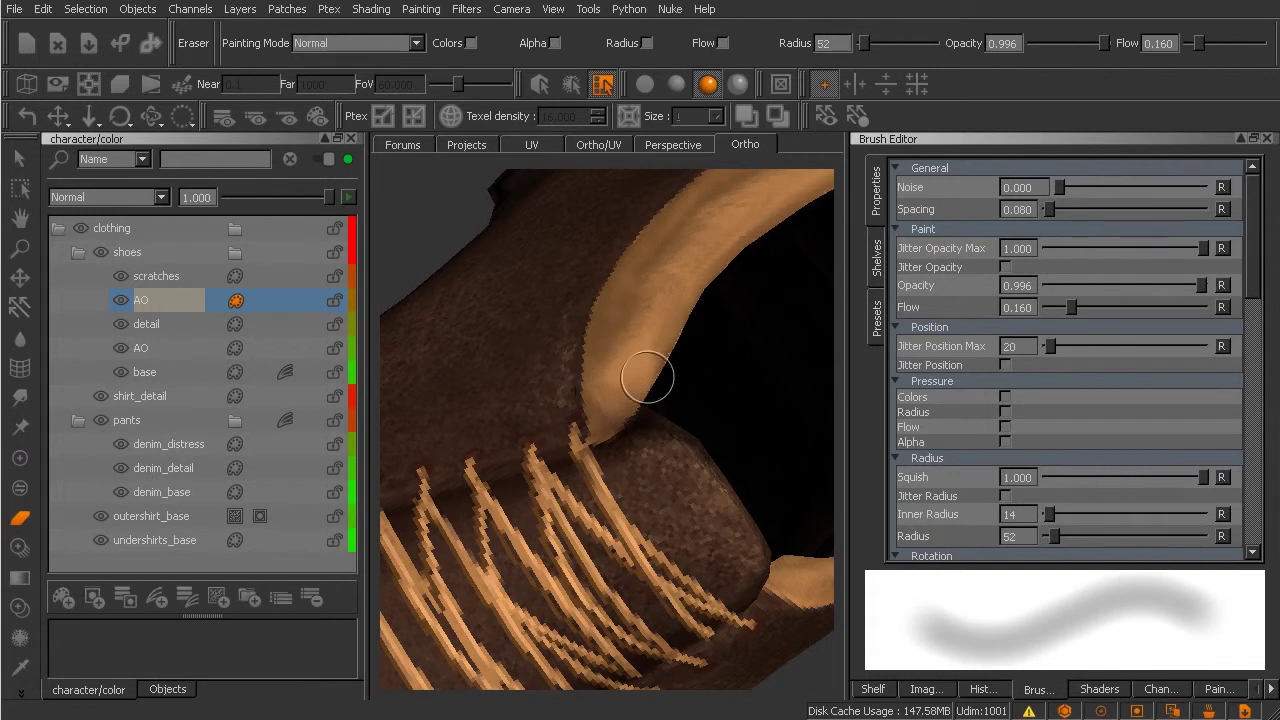
key("ctrl+z")
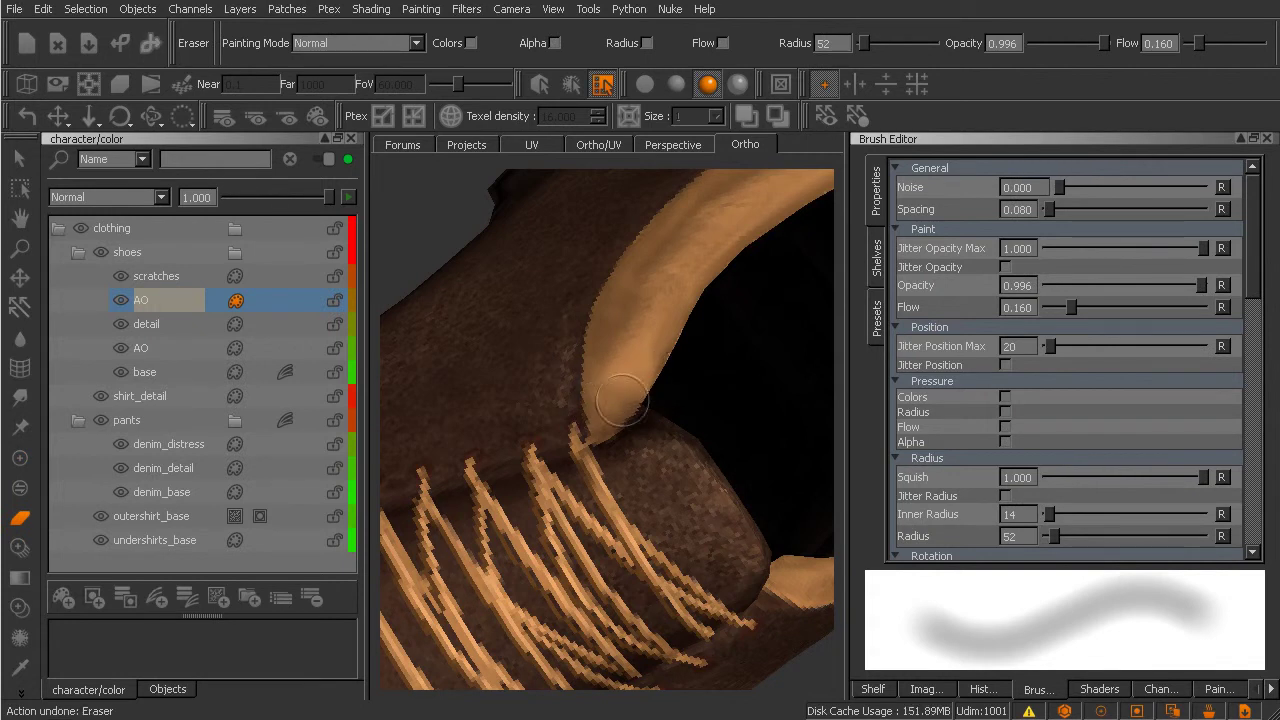
mouse_move(674, 491)
middle_mouse_down()
mouse_move(669, 517)
mouse_move(589, 486)
mouse_move(663, 480)
mouse_move(686, 529)
mouse_move(637, 487)
middle_mouse_up()
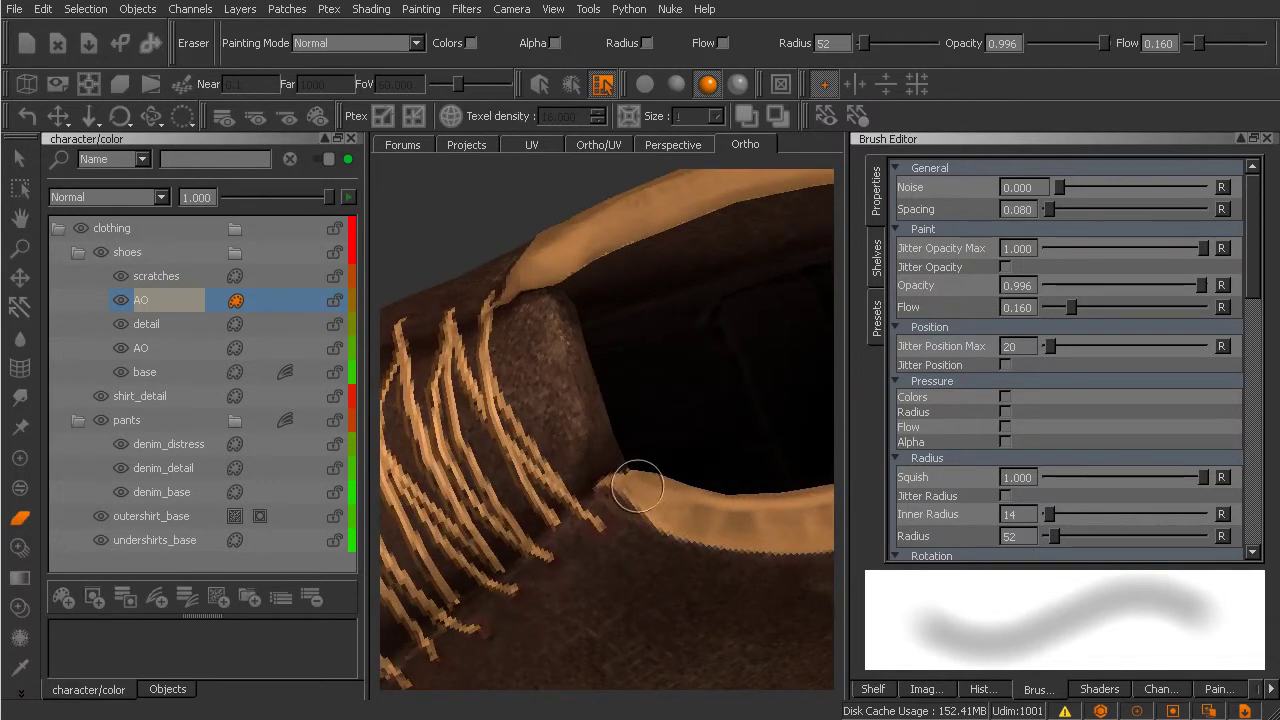
key("p")
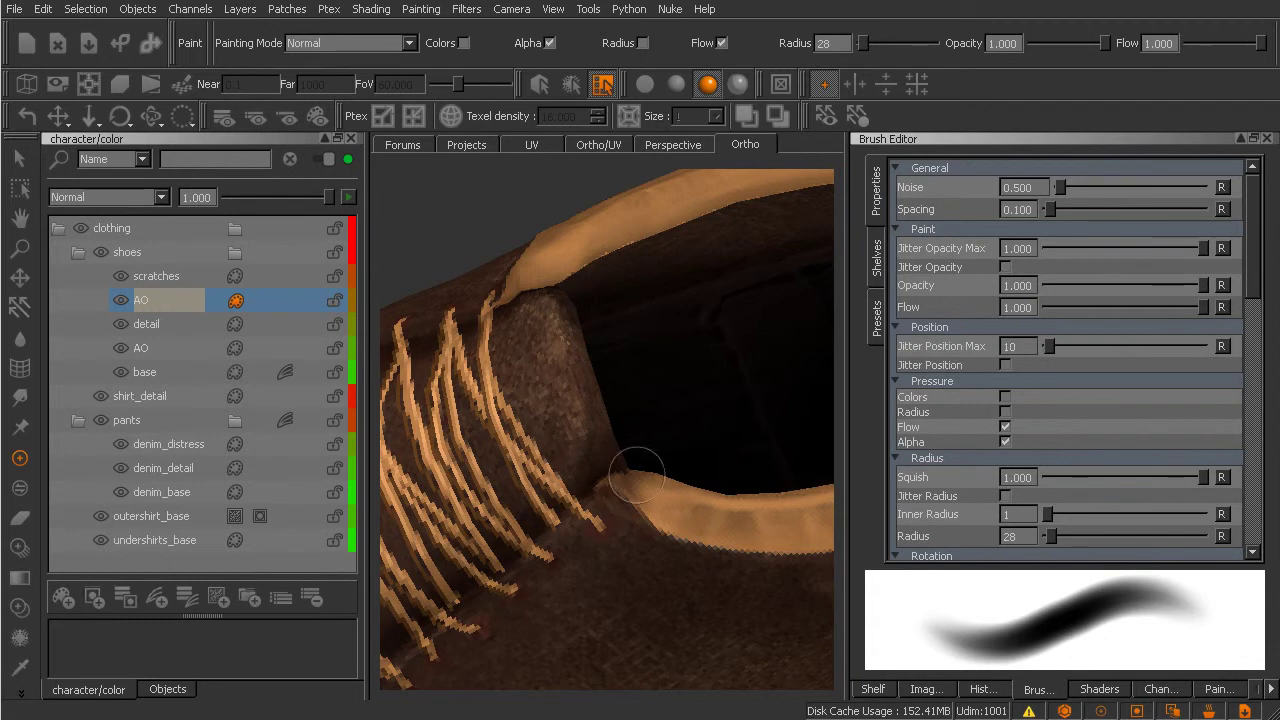
Undo the trial stroke made with a brush radius of 18, then shade the collar trim's lower edge near the laces with a radius of 12.
mouse_move(677, 471)
middle_mouse_down()
mouse_move(641, 494)
mouse_move(600, 480)
mouse_move(629, 509)
mouse_move(609, 449)
mouse_move(646, 428)
middle_mouse_up()
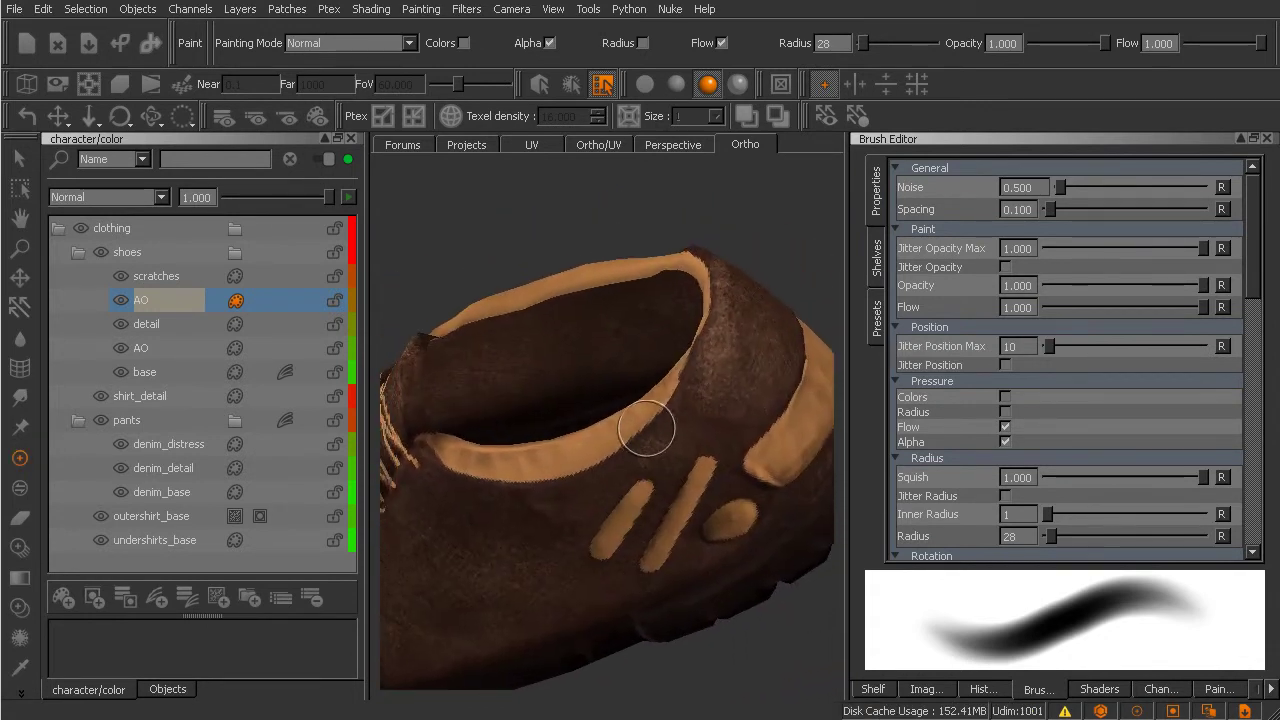
right_click_drag(650, 417, 674, 440, "alt")
middle_click_drag(674, 440, 629, 466, "alt")
right_click_drag(629, 466, 663, 483, "alt")
middle_click_drag(663, 483, 669, 461, "alt")
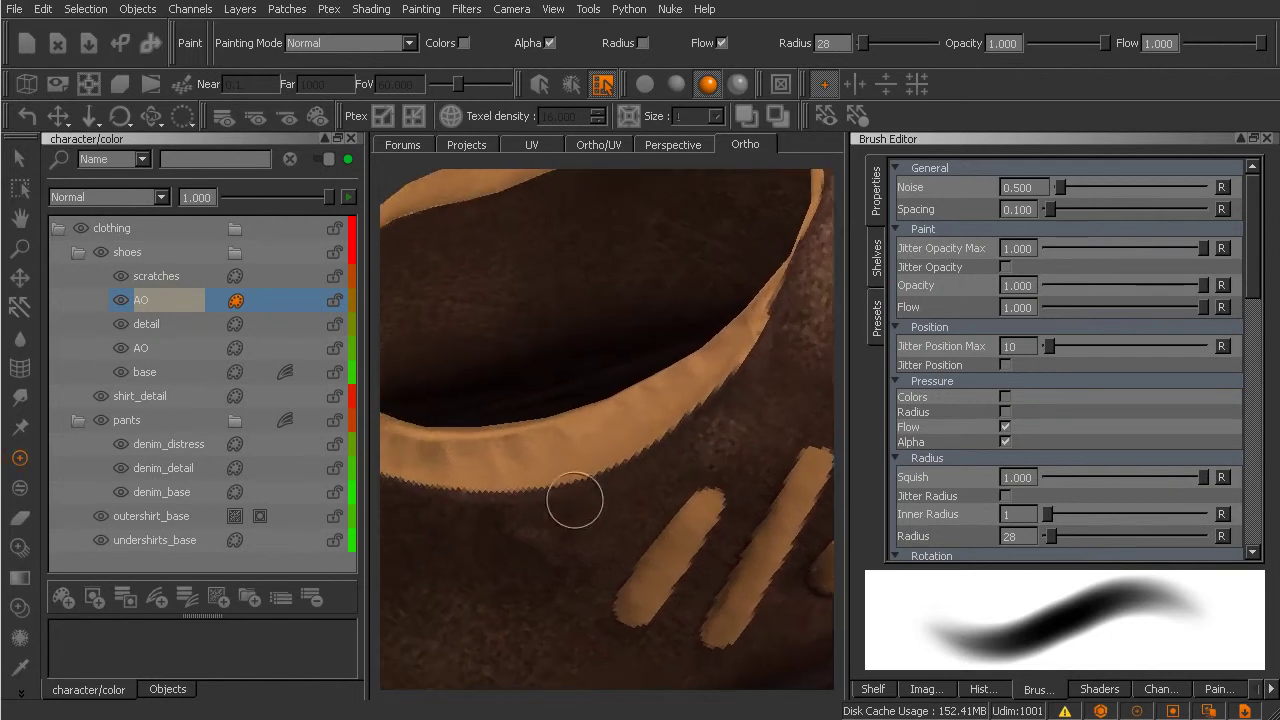
middle_click_drag(575, 500, 631, 486, "alt")
right_click_drag(631, 486, 640, 480, "alt")
key("r")
left_click_drag(483, 423, 466, 414)
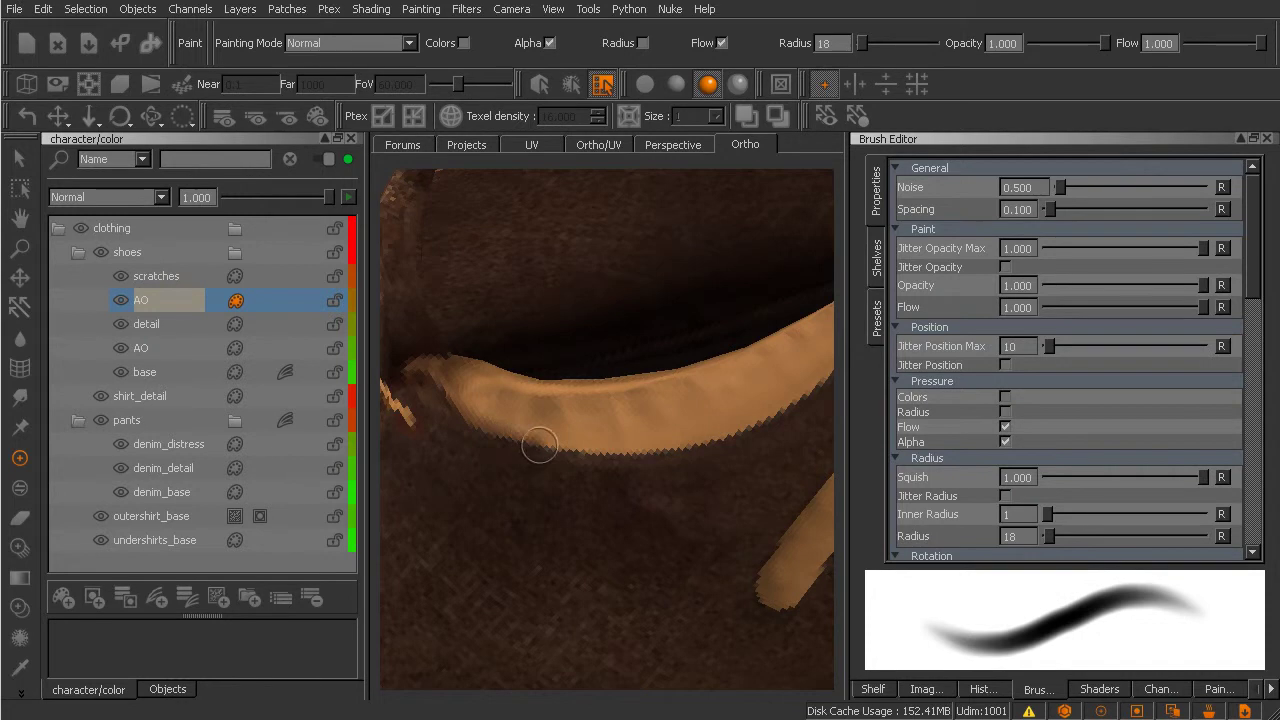
key("ctrl+z")
left_click_drag(591, 449, 577, 450, "shift")
mouse_move(448, 402)
left_mouse_down()
mouse_move(469, 424)
mouse_move(530, 443)
mouse_move(663, 451)
mouse_move(731, 437)
left_mouse_up()
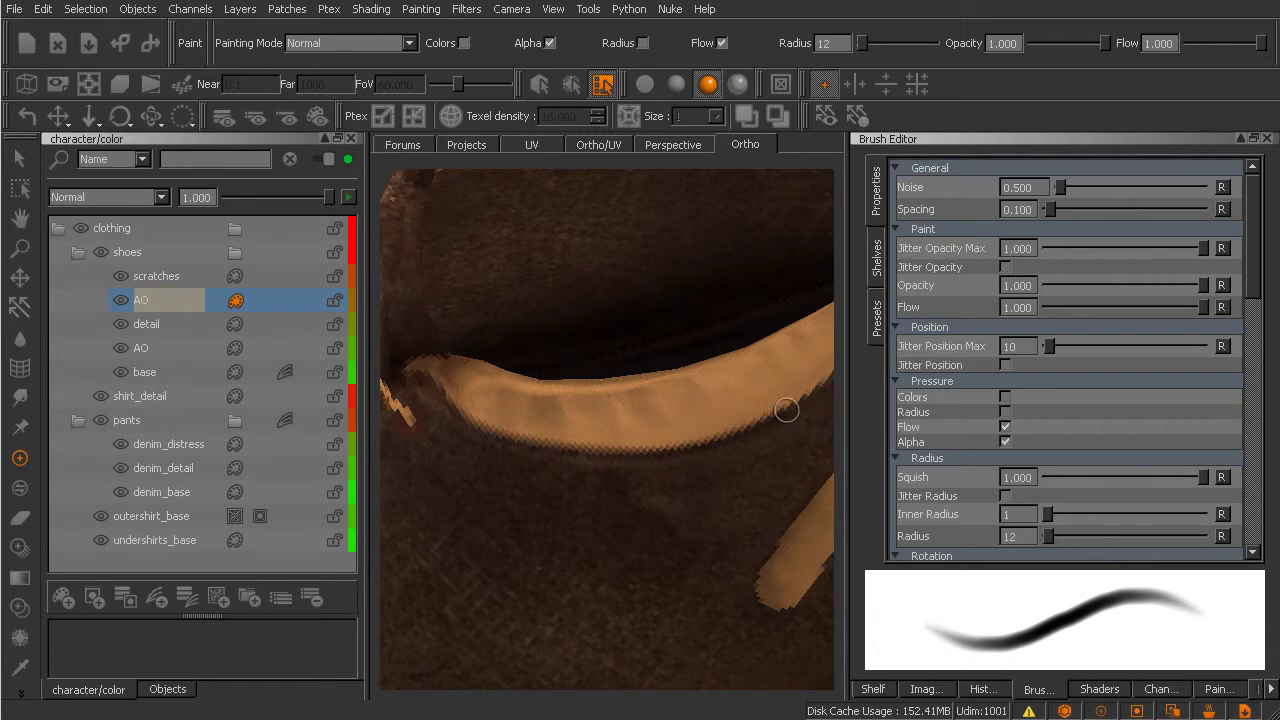
Continue the radius-12 shading along the collar trim's lower edge towards the heel, above the diagonal stripes.
middle_click_drag(751, 451, 577, 543, "alt")
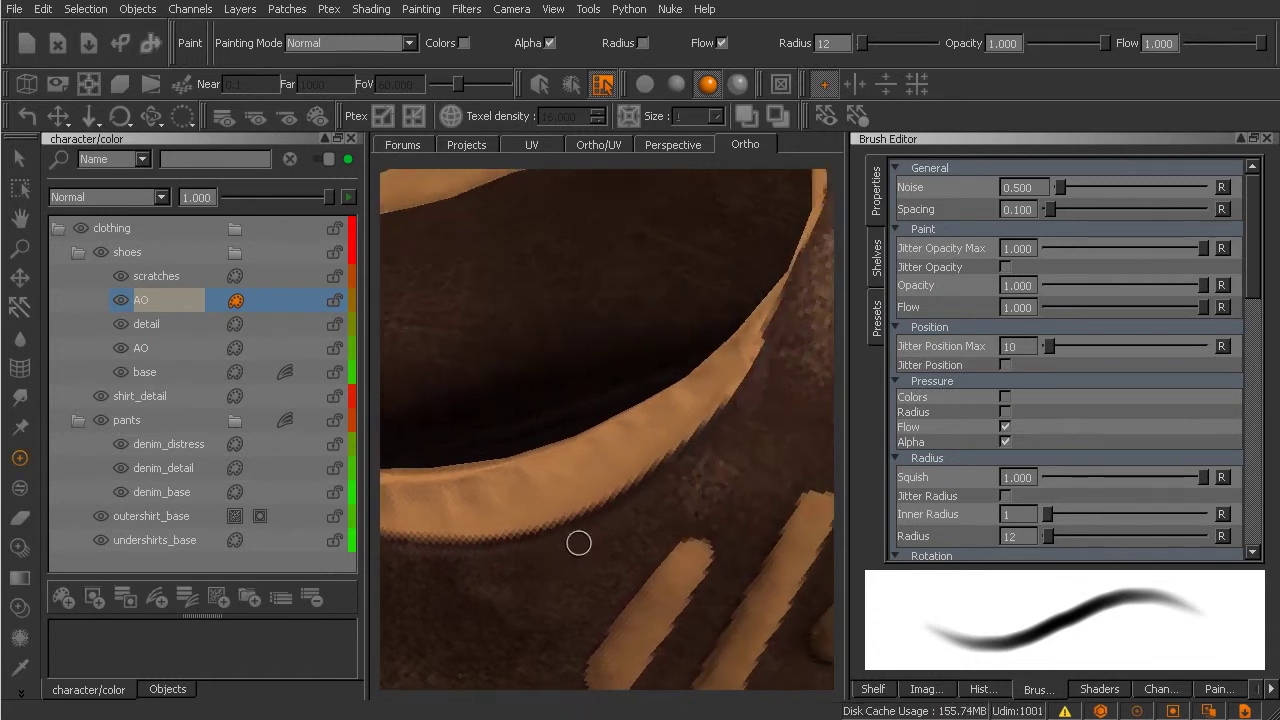
middle_click_drag(685, 458, 655, 498, "alt")
mouse_move(603, 519)
left_mouse_down()
mouse_move(714, 414)
mouse_move(736, 360)
left_mouse_up()
On the shoe's opposite side, undo the first stroke and shade the middle of the collar trim's lower edge with a brush radius of 12.
left_click_drag(731, 417, 706, 506, "alt")
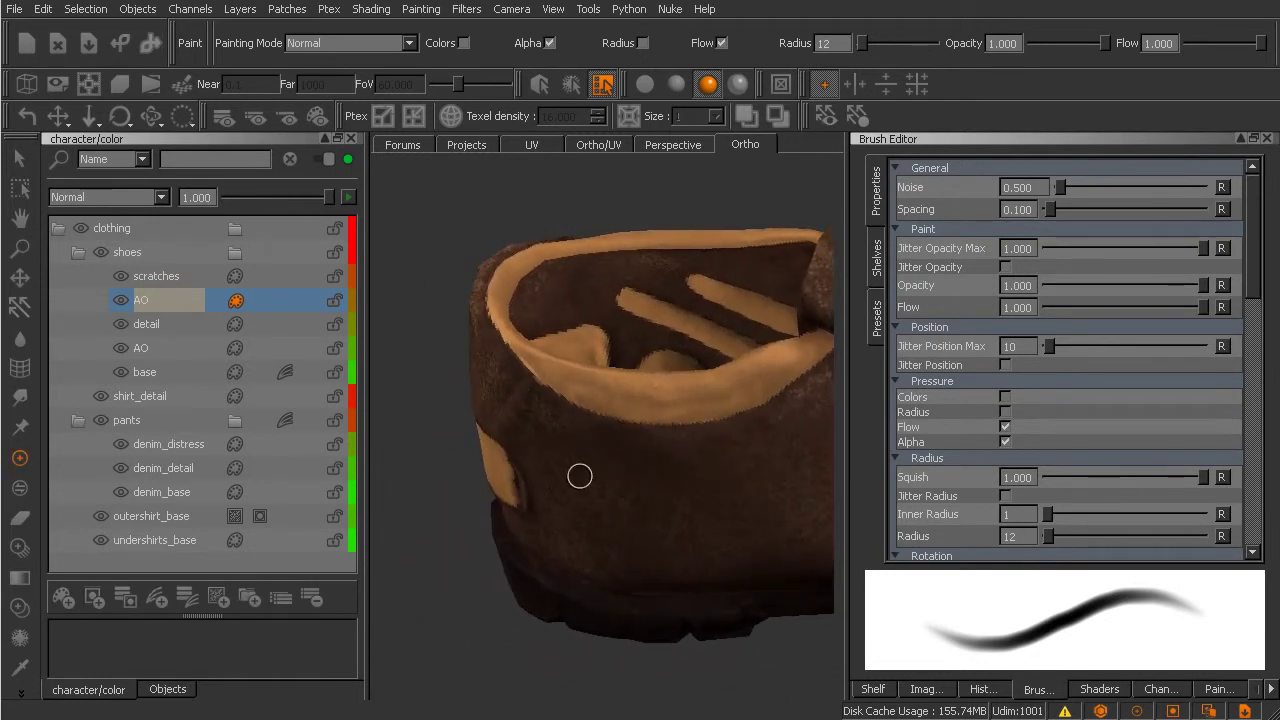
right_click_drag(580, 474, 641, 463, "alt")
middle_click_drag(641, 463, 571, 491, "alt")
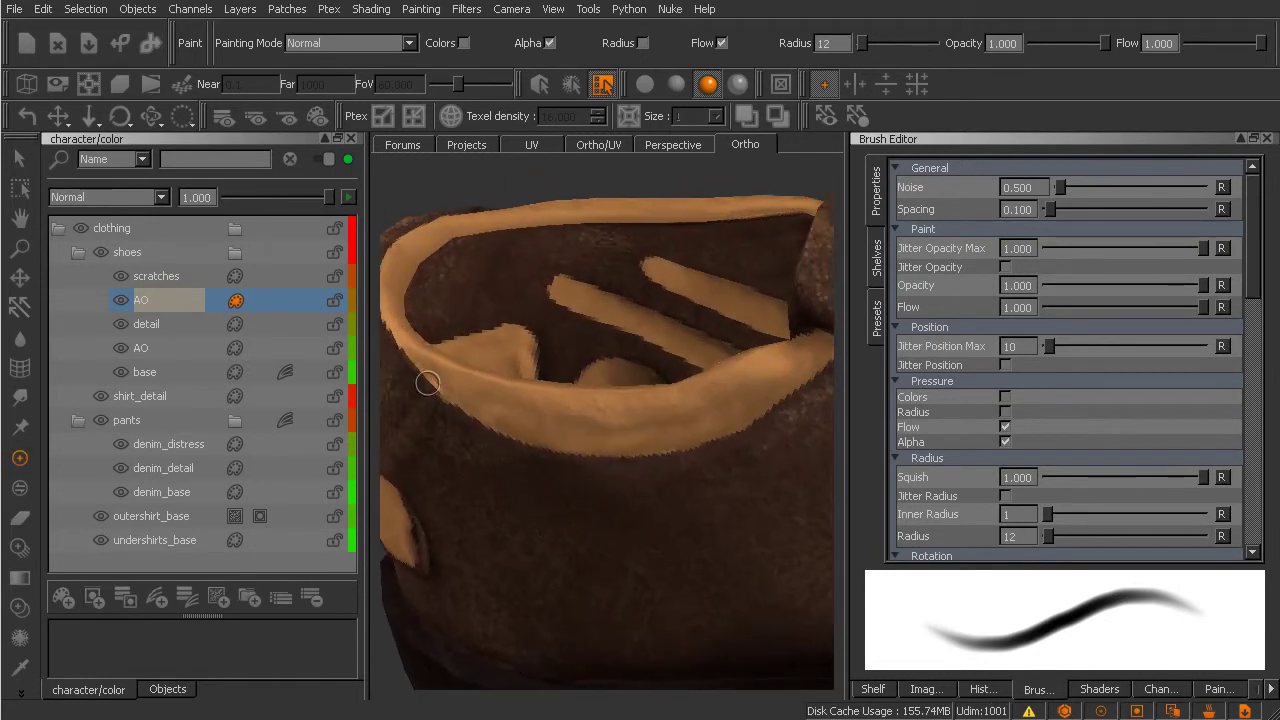
key("ctrl+z")
right_click_drag(490, 446, 497, 460, "alt")
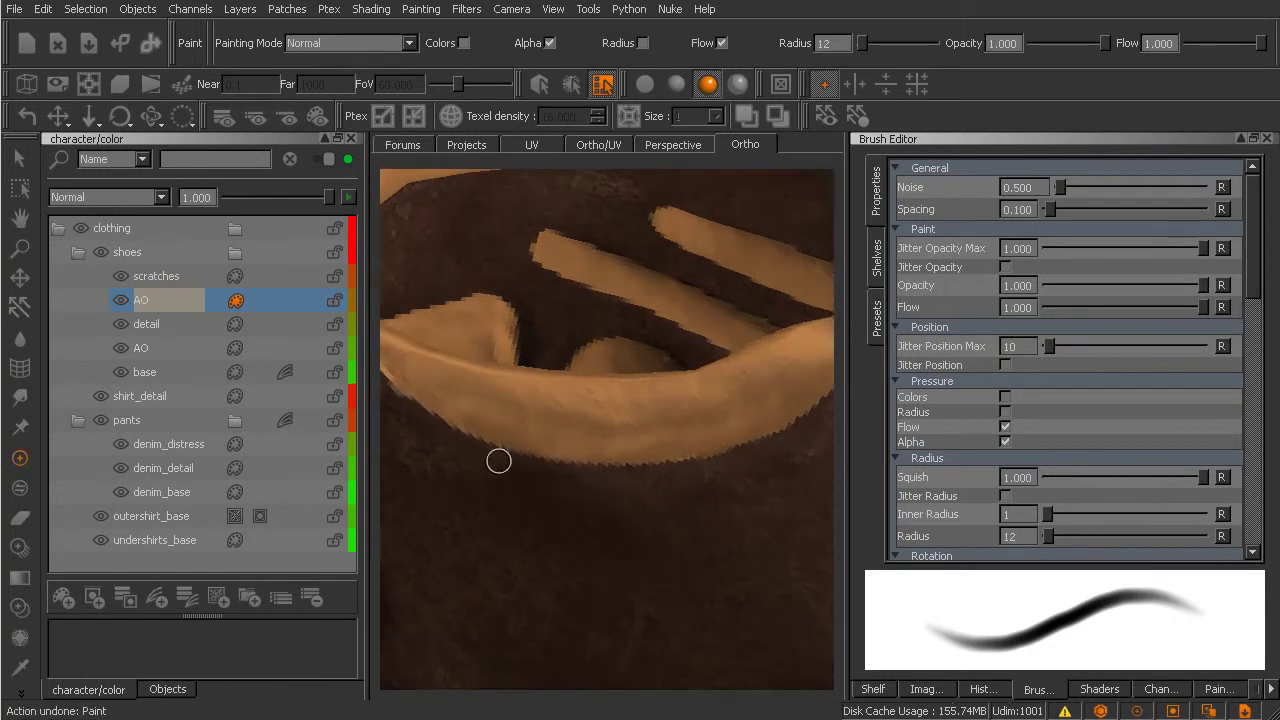
middle_click_drag(497, 460, 533, 441, "alt")
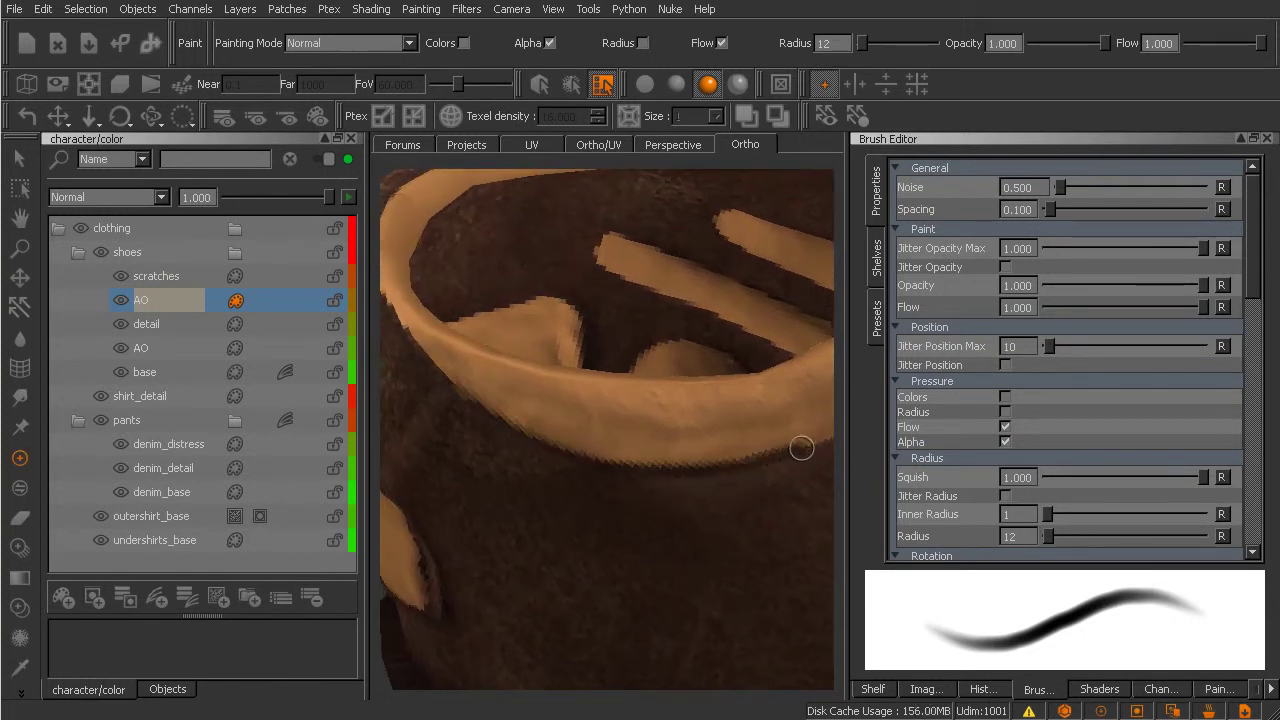
Shade the lower edge of this side's collar trim up to the laces, undoing the first stroke and repainting it.
left_click_drag(757, 471, 543, 531, "alt")
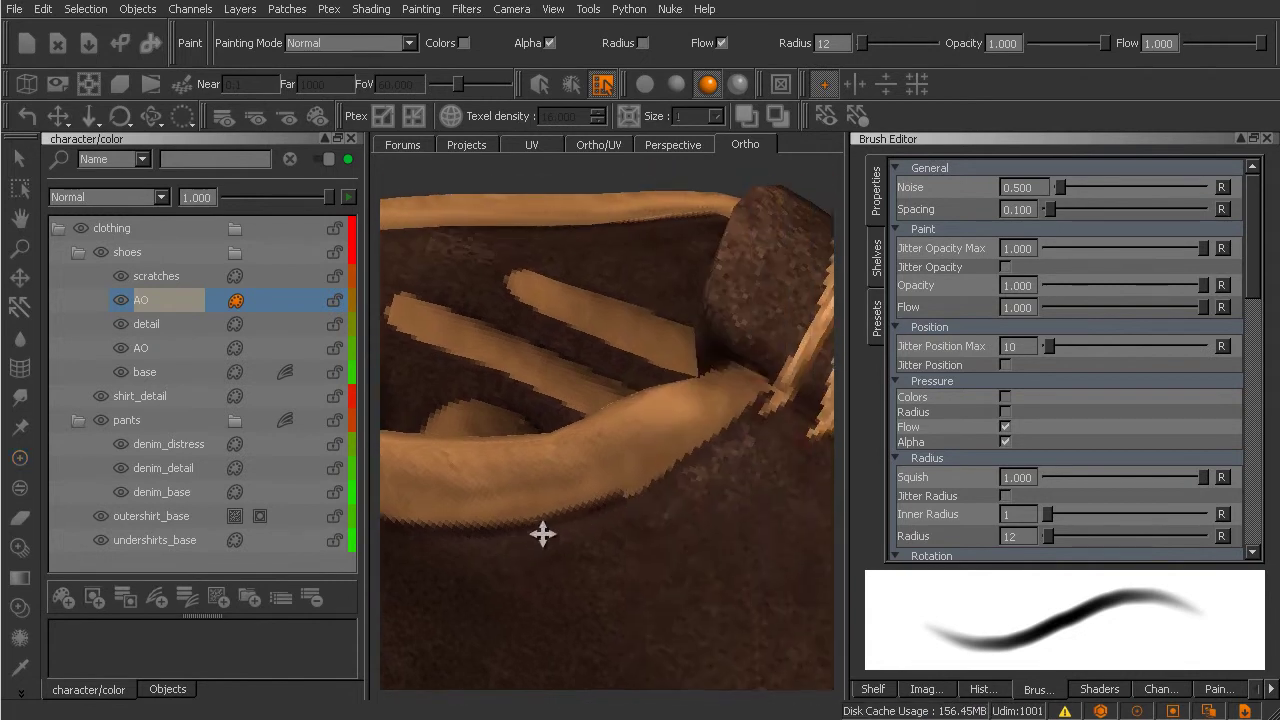
left_click_drag(765, 391, 633, 486)
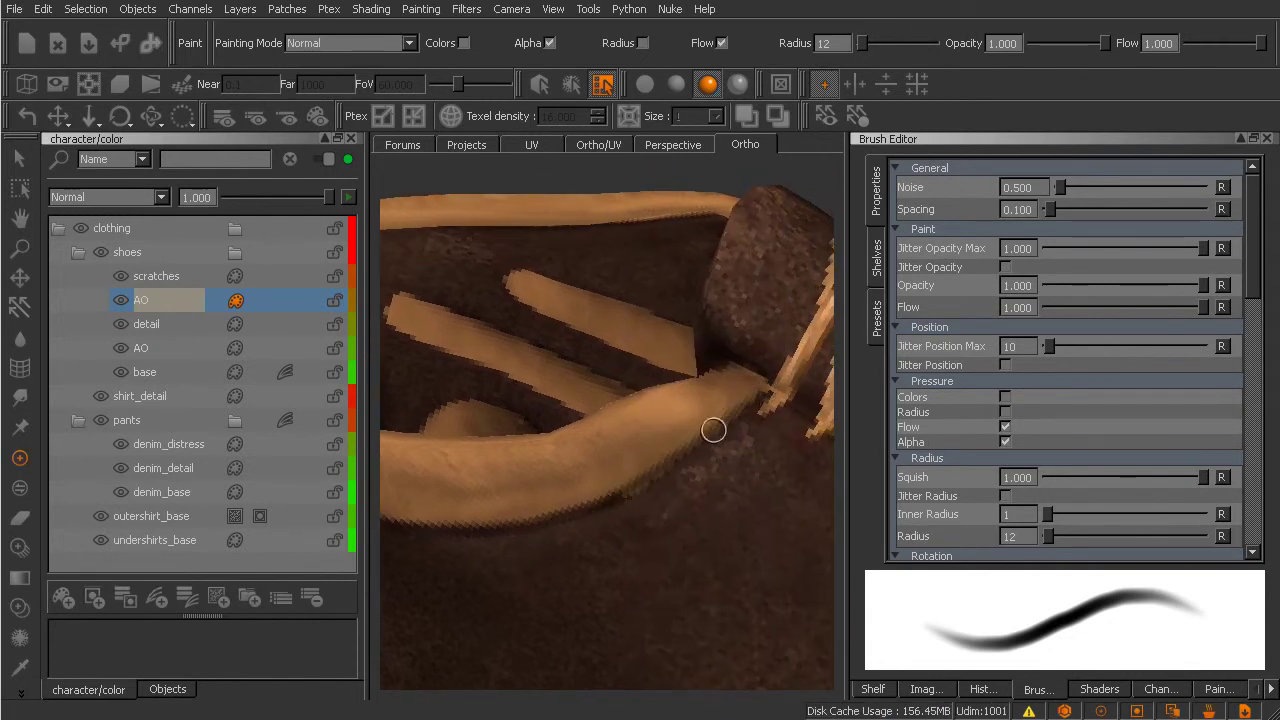
key("ctrl+z")
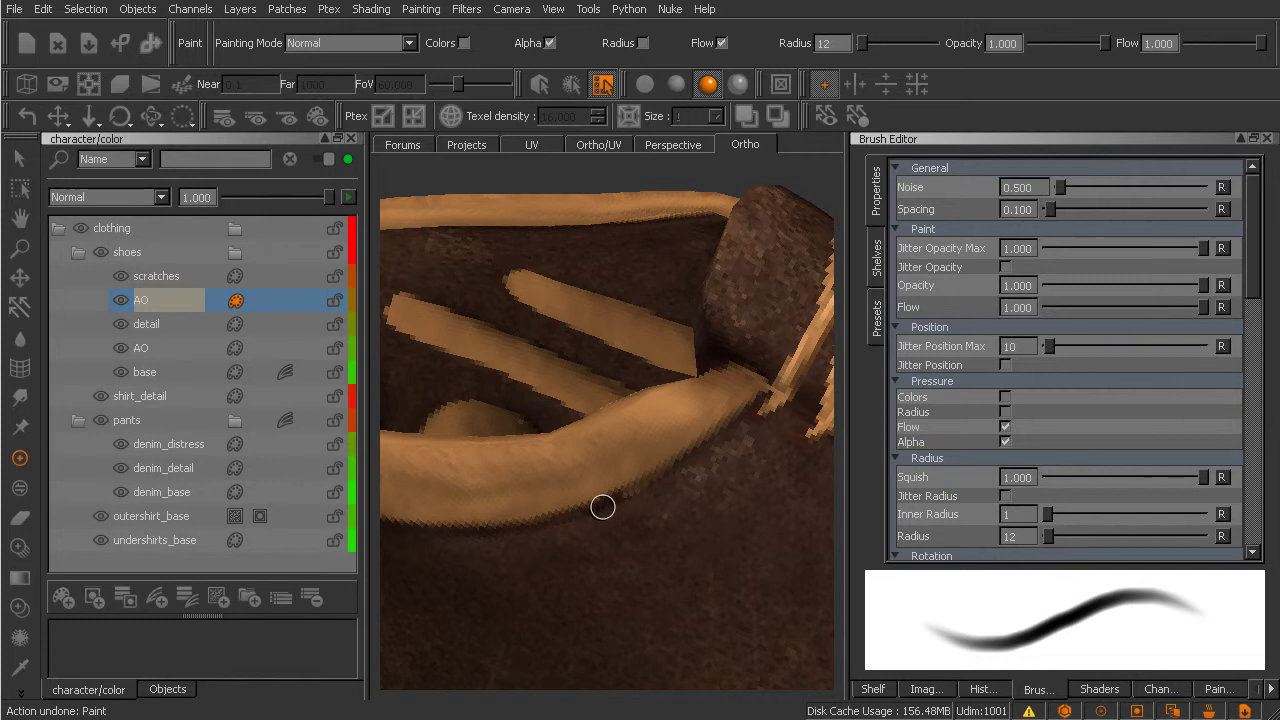
left_click_drag(602, 507, 773, 389)
Shade the lower edge of the tan heel patch with a brush radius of 18, undoing and repainting the trial strokes.
right_click_drag(686, 452, 666, 508, "alt")
left_click_drag(666, 508, 600, 510, "alt")
middle_click_drag(620, 520, 722, 445, "alt")
right_click_drag(594, 523, 594, 460, "alt")
middle_click_drag(560, 525, 713, 459, "alt")
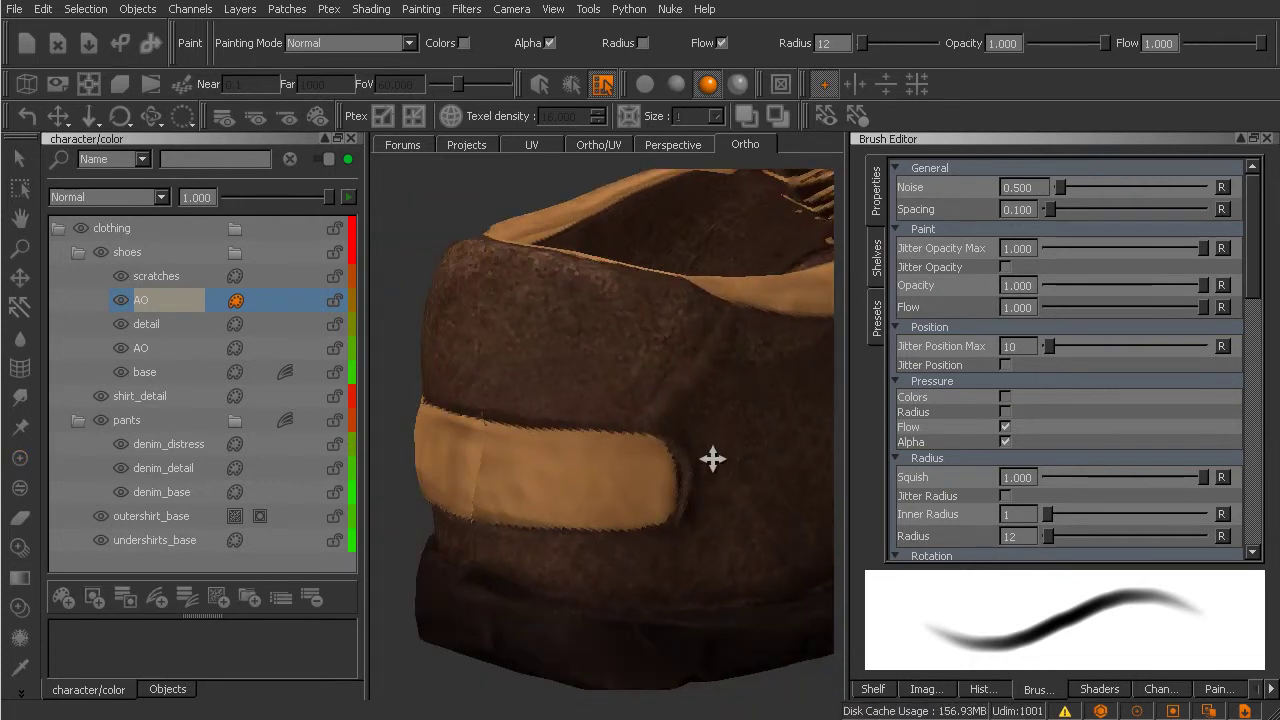
mouse_move(712, 459)
left_mouse_down("alt")
mouse_move(683, 506)
mouse_move(574, 557)
mouse_move(634, 482)
left_mouse_up("alt")
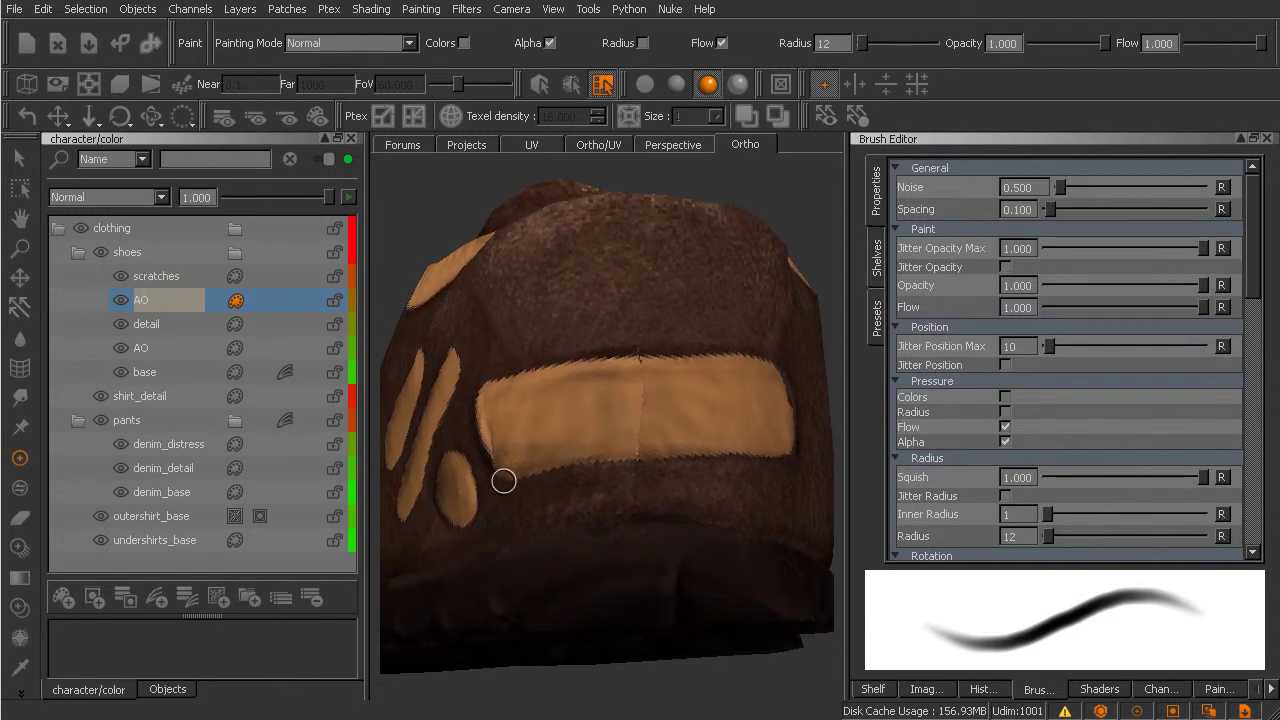
left_click_drag(503, 481, 645, 452)
key("ctrl+z")
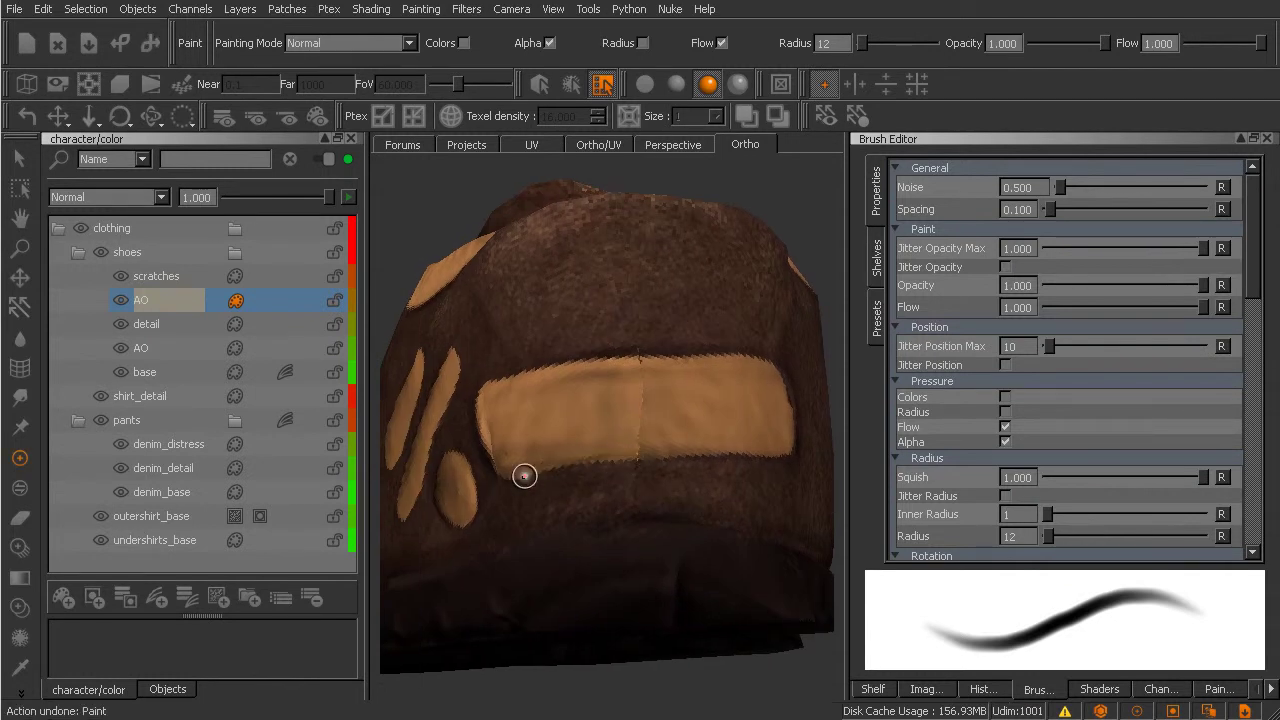
key("r")
mouse_move(524, 476)
left_mouse_down()
mouse_move(500, 473)
mouse_move(648, 458)
left_mouse_up()
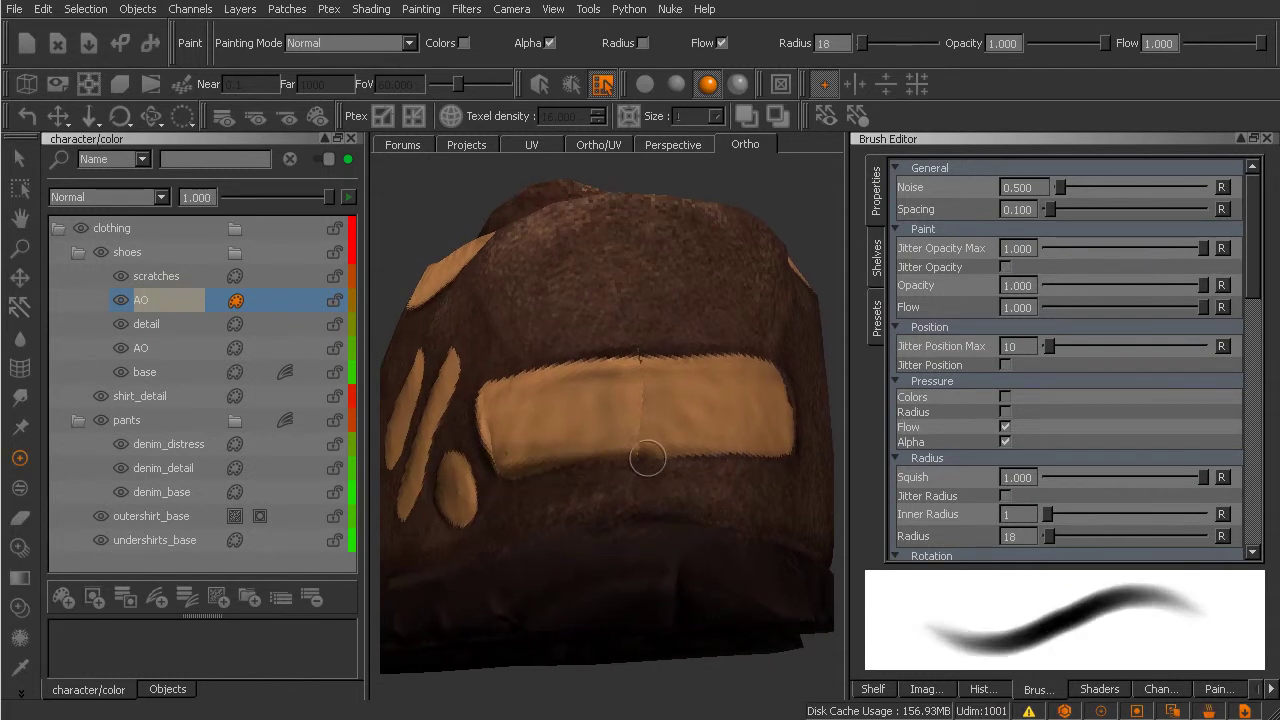
key("ctrl+z")
mouse_move(534, 466)
left_mouse_down()
mouse_move(523, 466)
mouse_move(609, 449)
mouse_move(716, 457)
left_mouse_up()
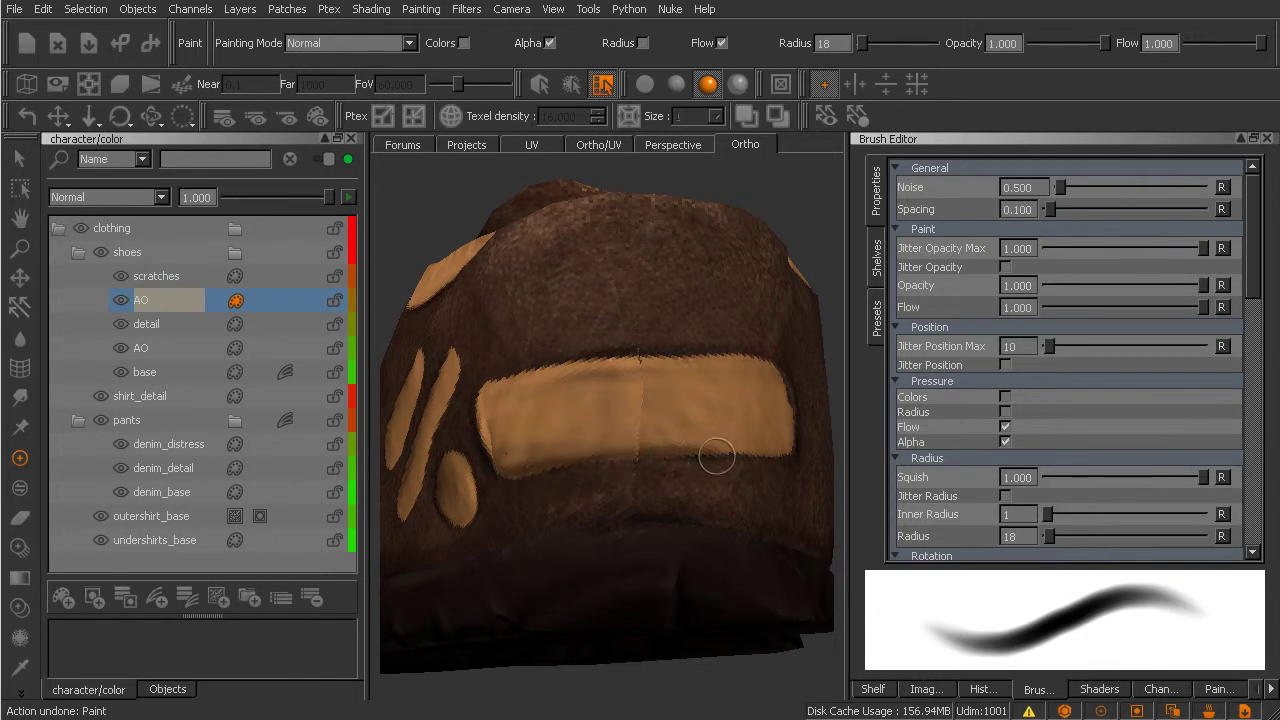
key("ctrl+z")
mouse_move(520, 466)
left_mouse_down()
mouse_move(651, 449)
mouse_move(743, 457)
left_mouse_up()
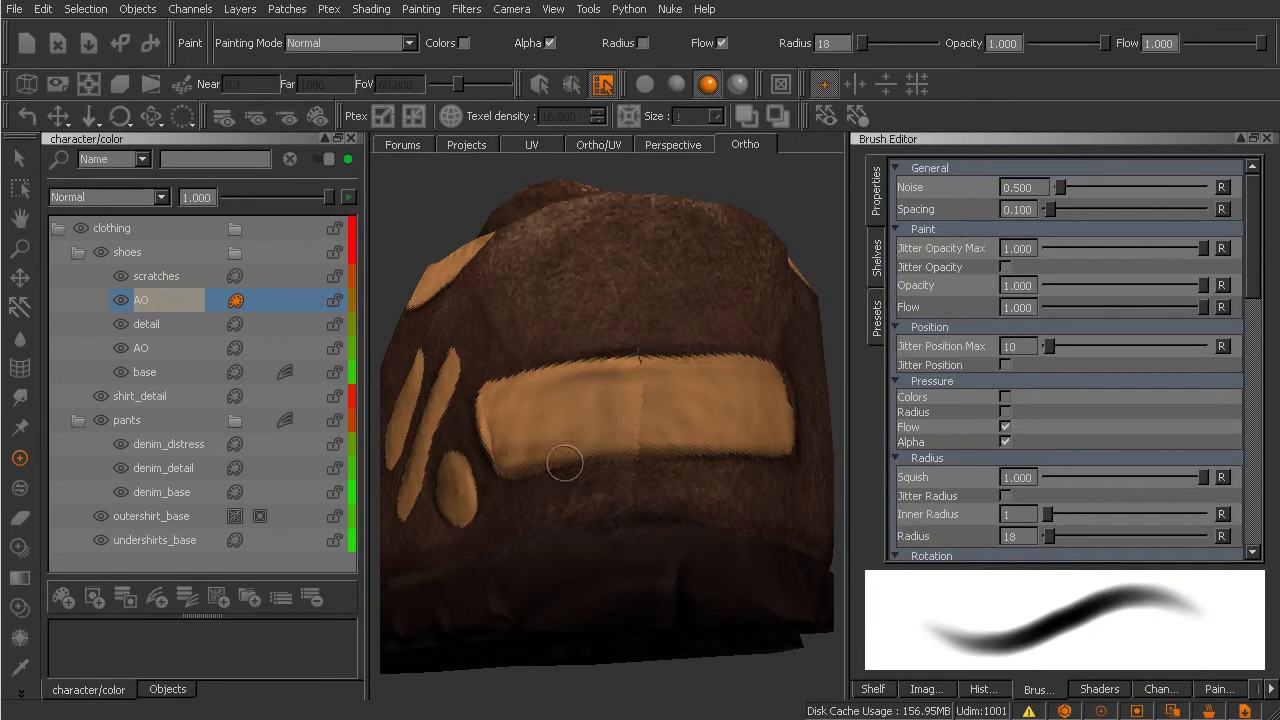
Undo the trial marks on the short diagonal side stripe, then shade its lower edge with a brush radius of 12.
middle_click_drag(526, 517, 620, 526, "alt")
left_click_drag(510, 532, 646, 508, "alt")
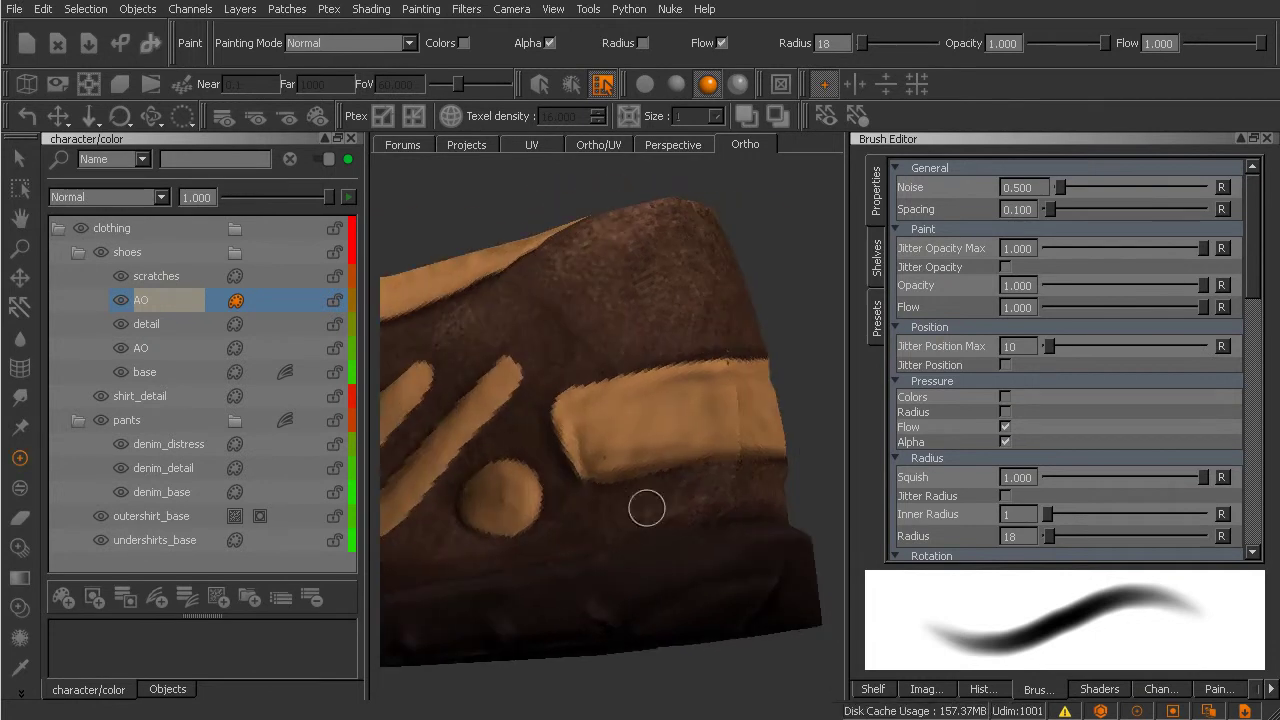
middle_click_drag(524, 488, 700, 500, "alt")
right_click_drag(700, 500, 609, 500, "alt")
middle_click_drag(609, 500, 623, 486, "alt")
key("r")
left_click_drag(608, 442, 606, 442)
key("bracketright")
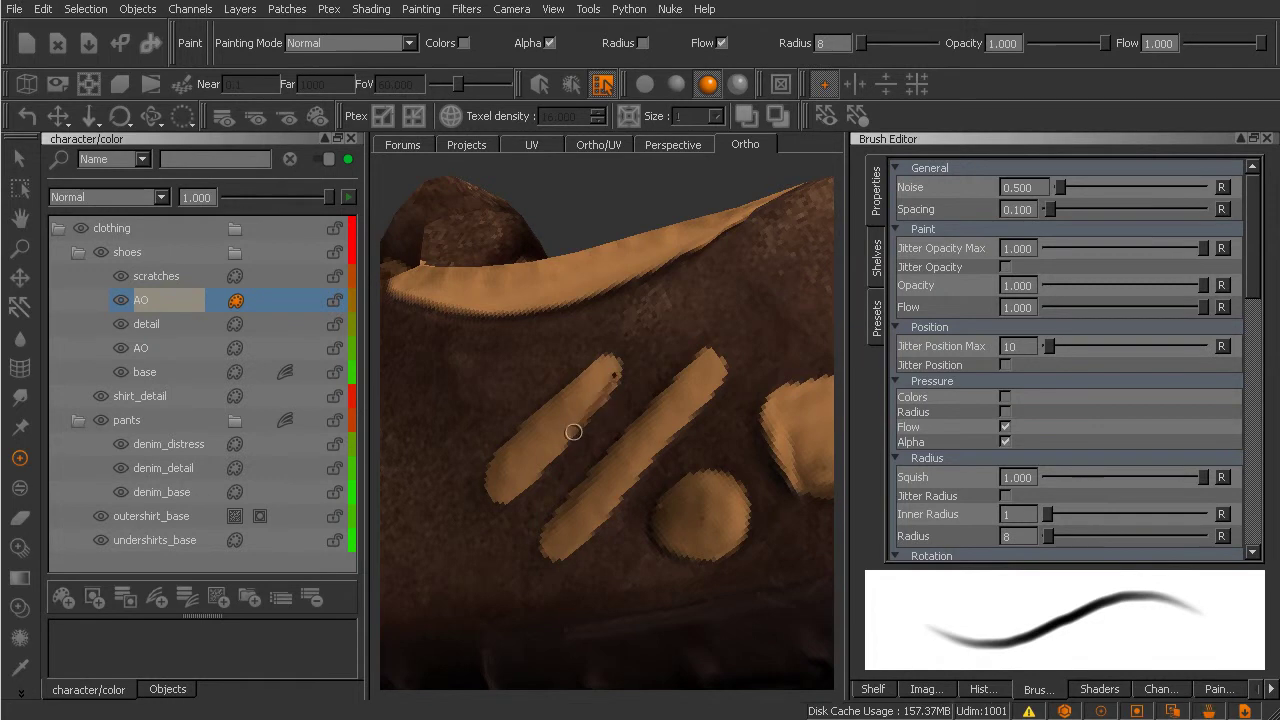
key("ctrl+z")
key("bracketright")
key("bracketright")
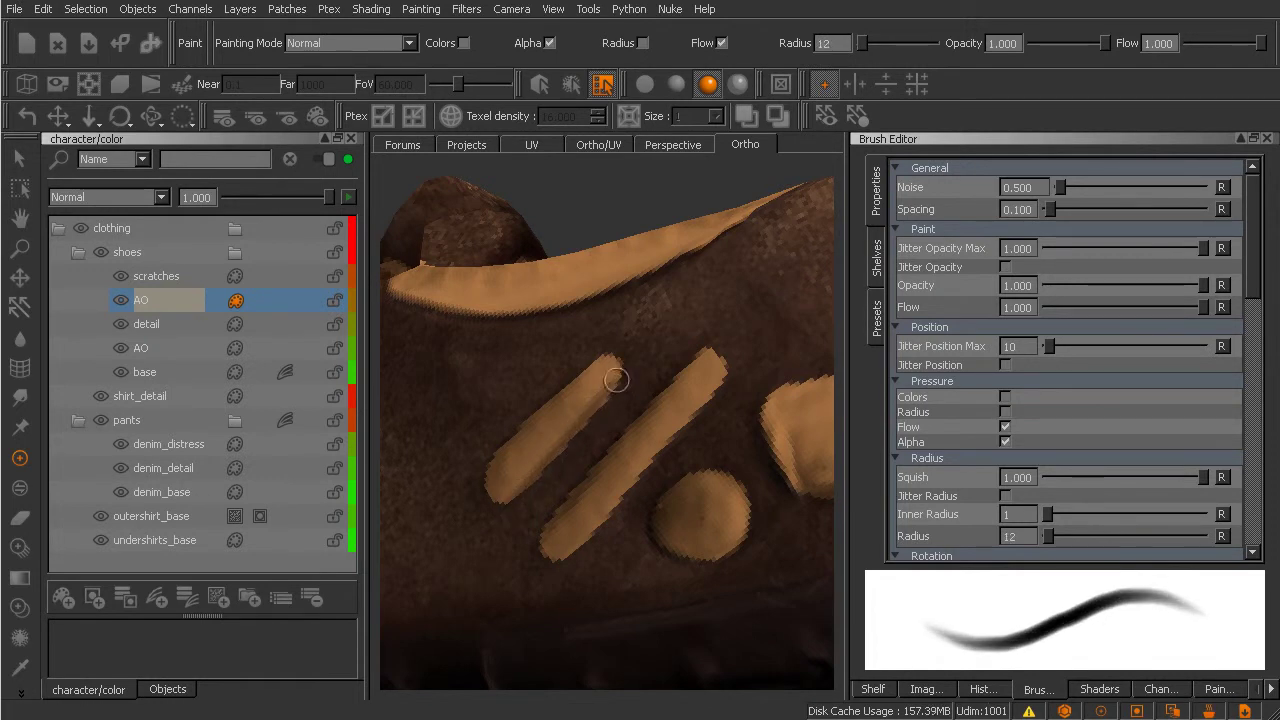
left_click_drag(616, 380, 563, 440)
key("ctrl+z")
left_click_drag(619, 380, 518, 495)
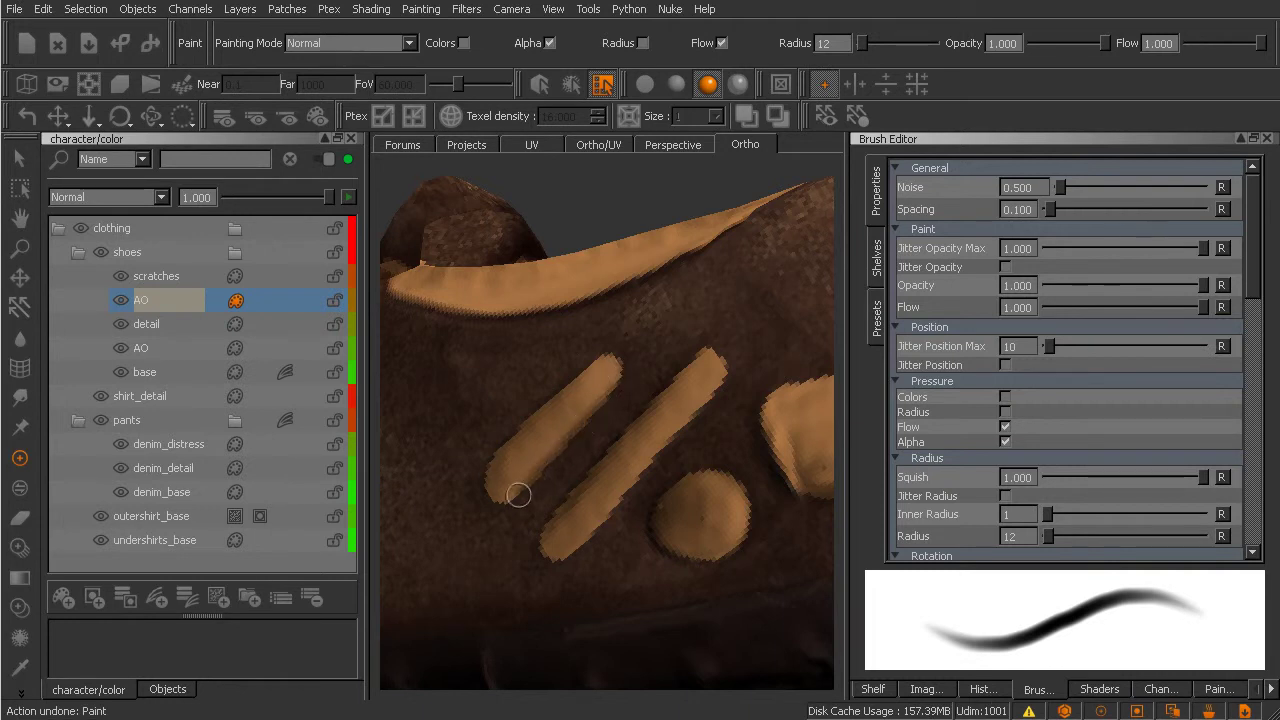
Shade the lower edge of the long diagonal stripe with two strokes, then add another stroke along the short stripe.
left_click_drag(720, 373, 581, 540)
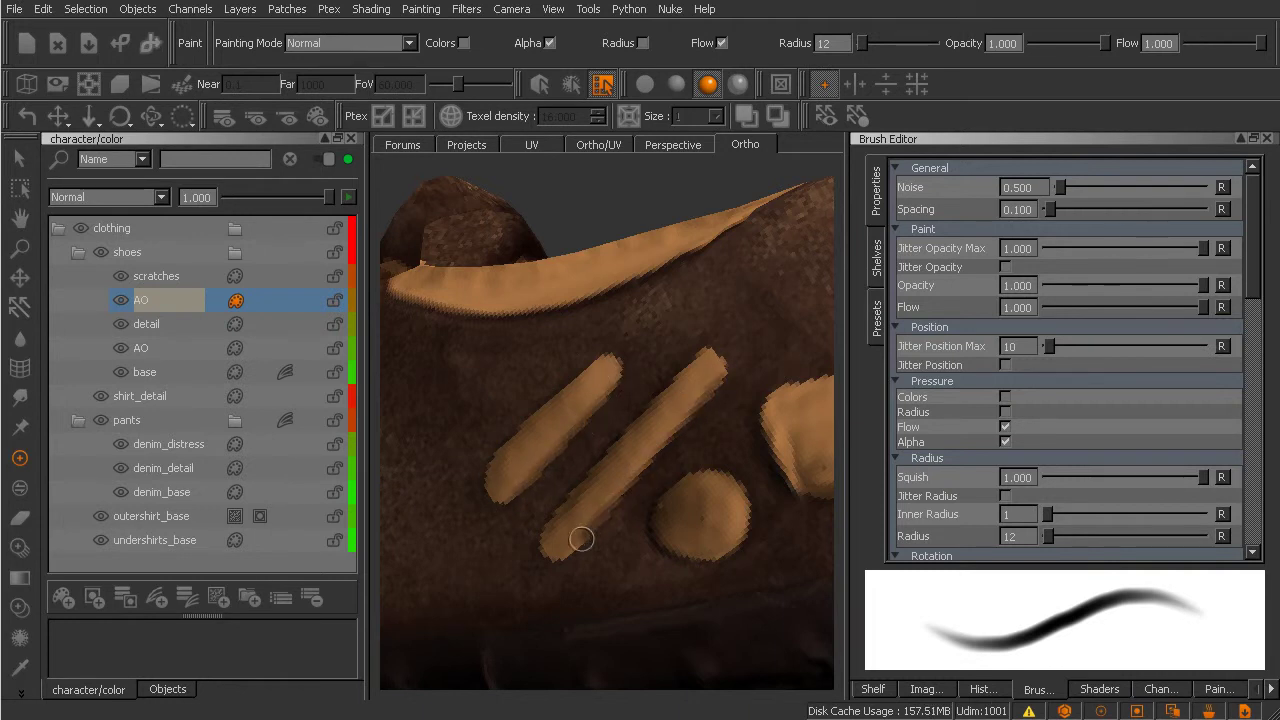
left_click_drag(722, 368, 565, 555)
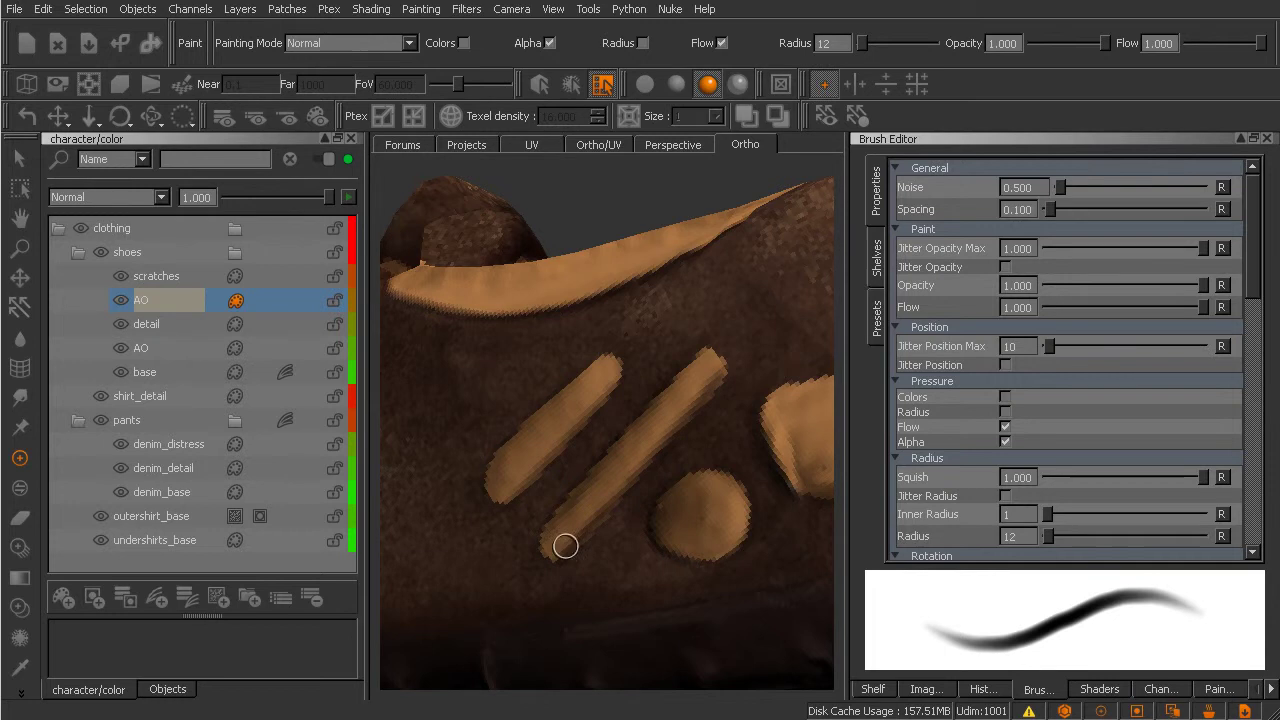
left_click_drag(601, 398, 503, 495)
key("b")
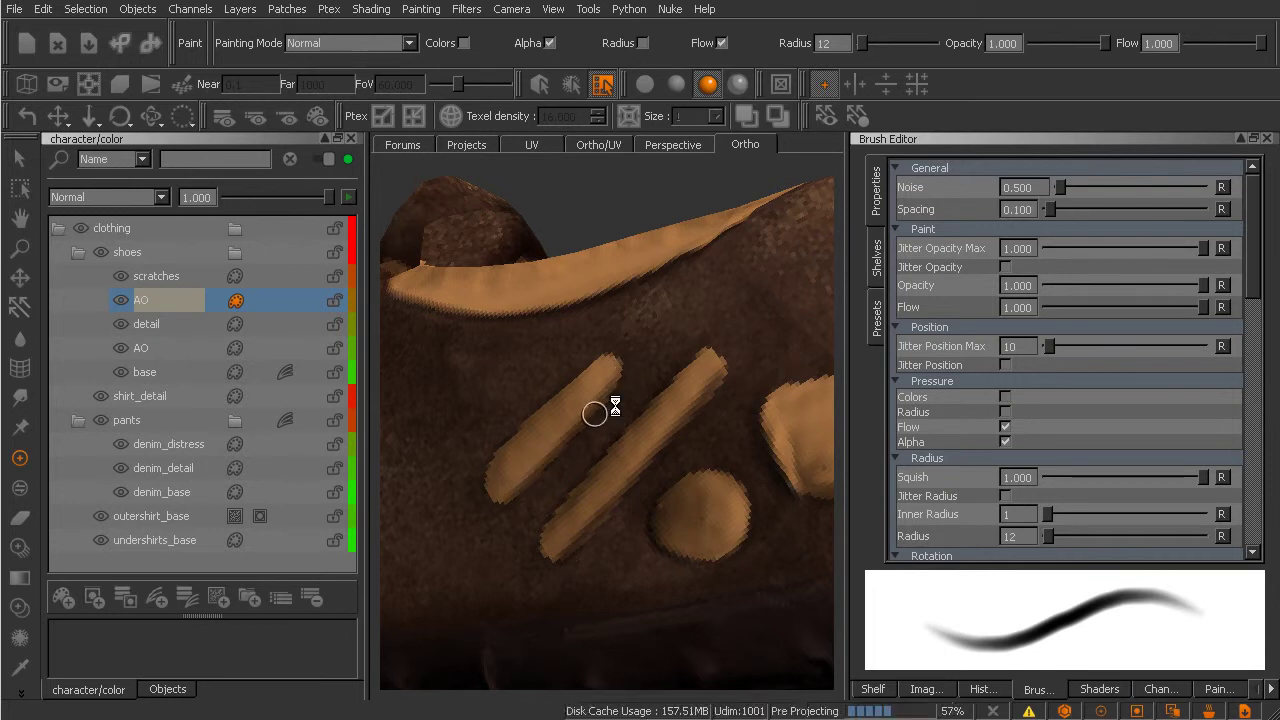
Inspect the shading on the whole shoe from the front.
mouse_move(642, 391)
right_mouse_down("alt")
mouse_move(563, 425)
mouse_move(591, 474)
right_mouse_up("alt")
mouse_move(591, 474)
left_mouse_down("alt")
mouse_move(543, 469)
mouse_move(614, 480)
mouse_move(617, 606)
mouse_move(564, 586)
mouse_move(600, 551)
mouse_move(660, 608)
mouse_move(677, 489)
left_mouse_up("alt")
right_click_drag(727, 467, 657, 509, "alt")
mouse_move(657, 509)
left_mouse_down("alt")
mouse_move(674, 517)
mouse_move(603, 514)
mouse_move(634, 514)
left_mouse_up("alt")
middle_click_drag(634, 514, 610, 541, "alt")
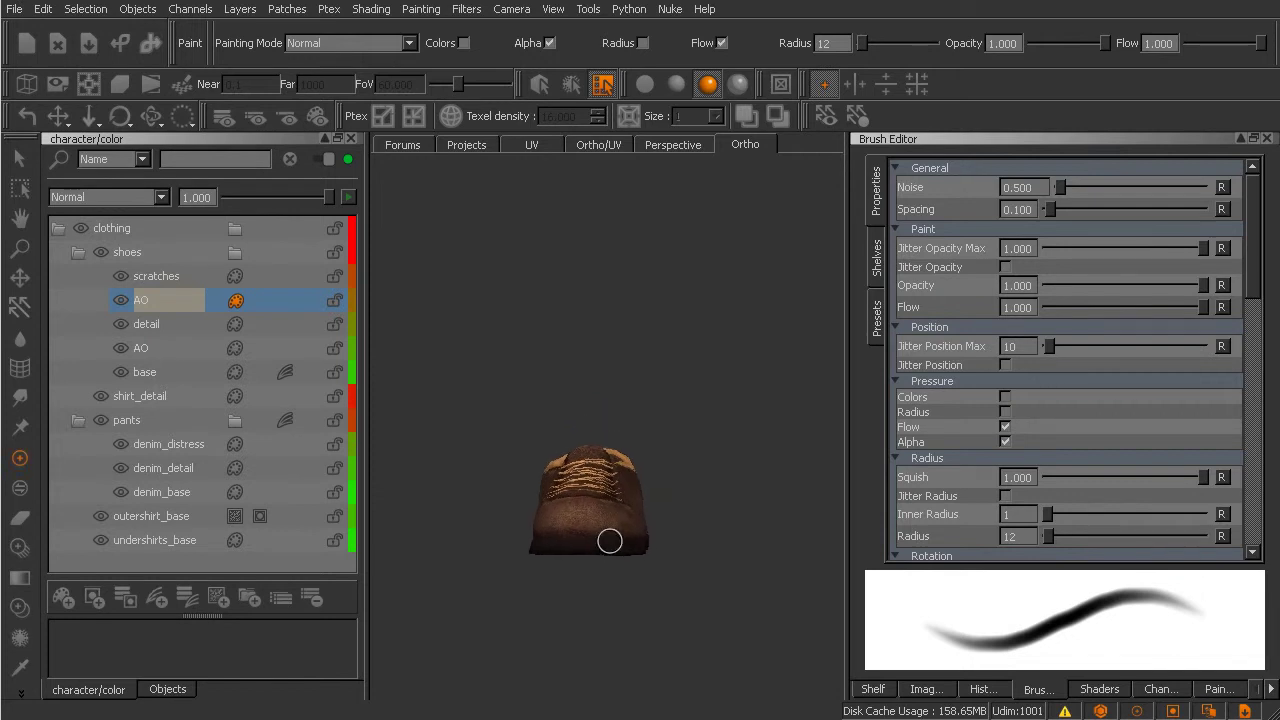